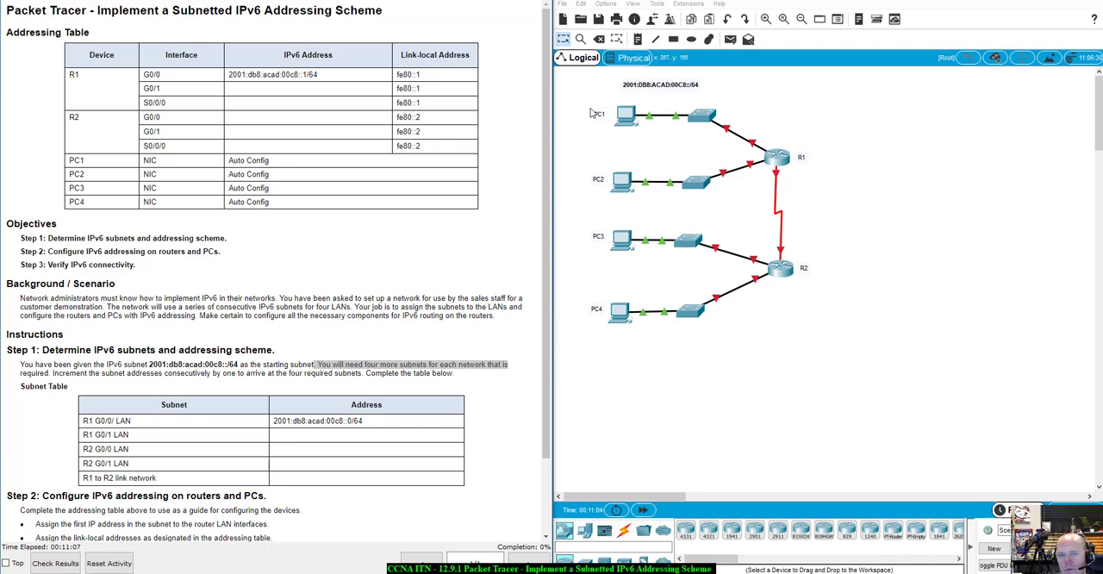
- Review the topology, addressing table, objectives and instructions, including the starting subnet 2001:db8:acad:00c8::/64
click(615, 89)
drag(630, 87, 726, 90)
click(783, 103)
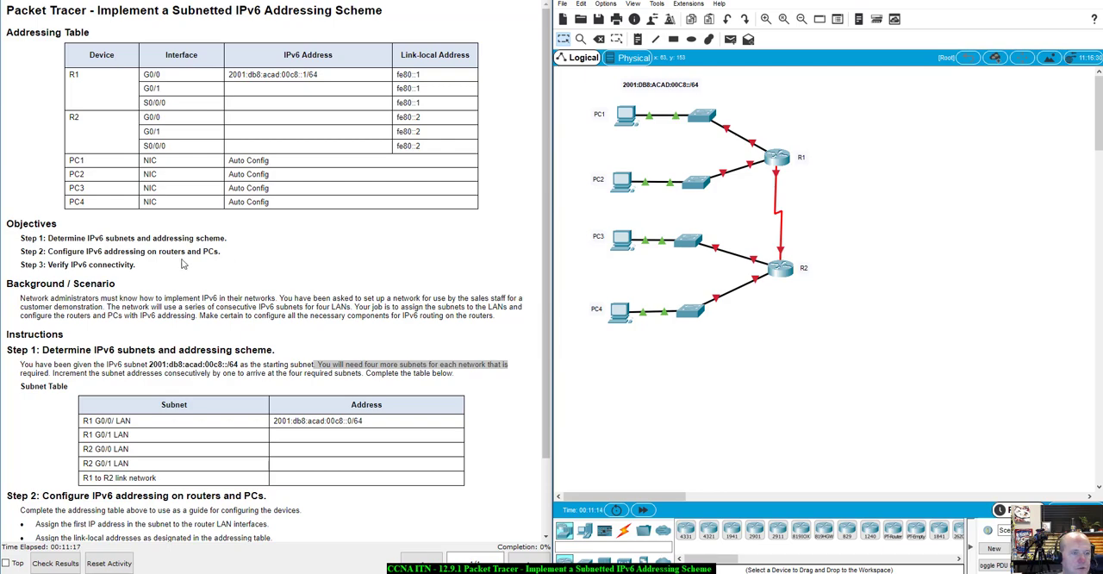
scroll(183, 264, down, 2)
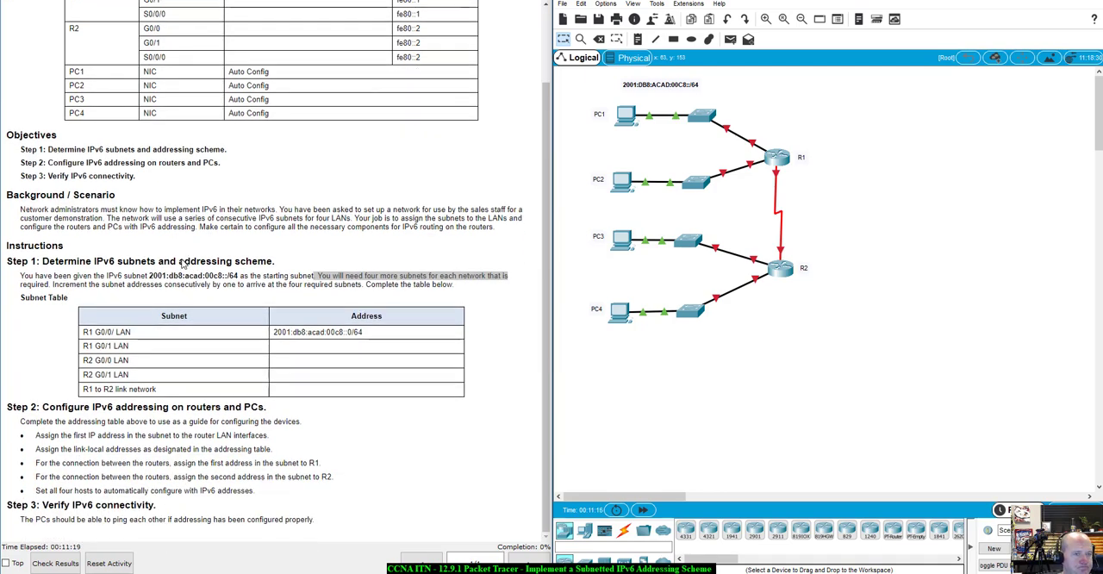
scroll(125, 138, up, 2)
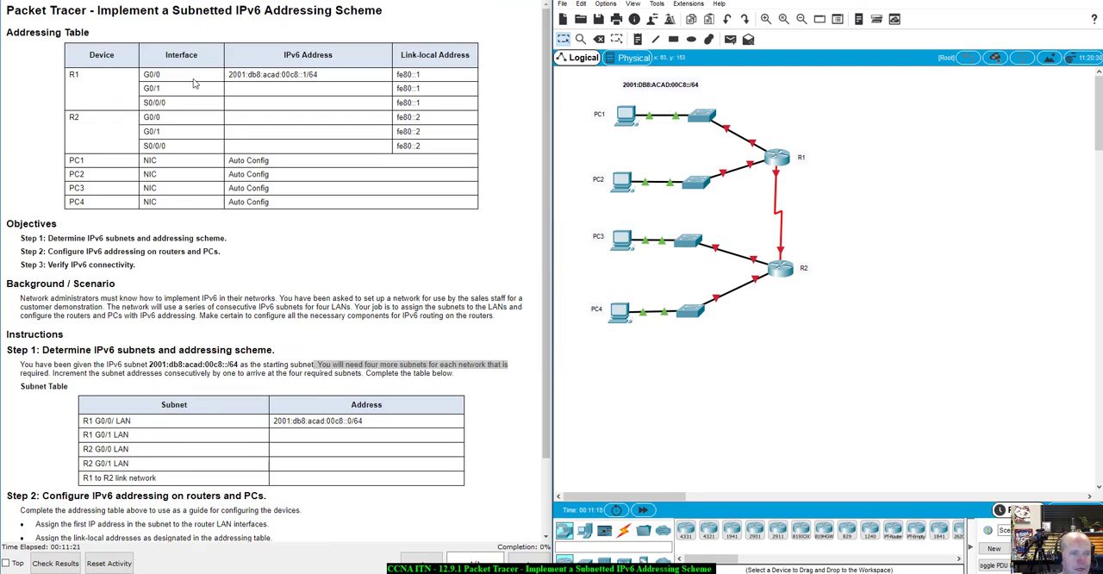
drag(241, 92, 277, 147)
click(277, 147)
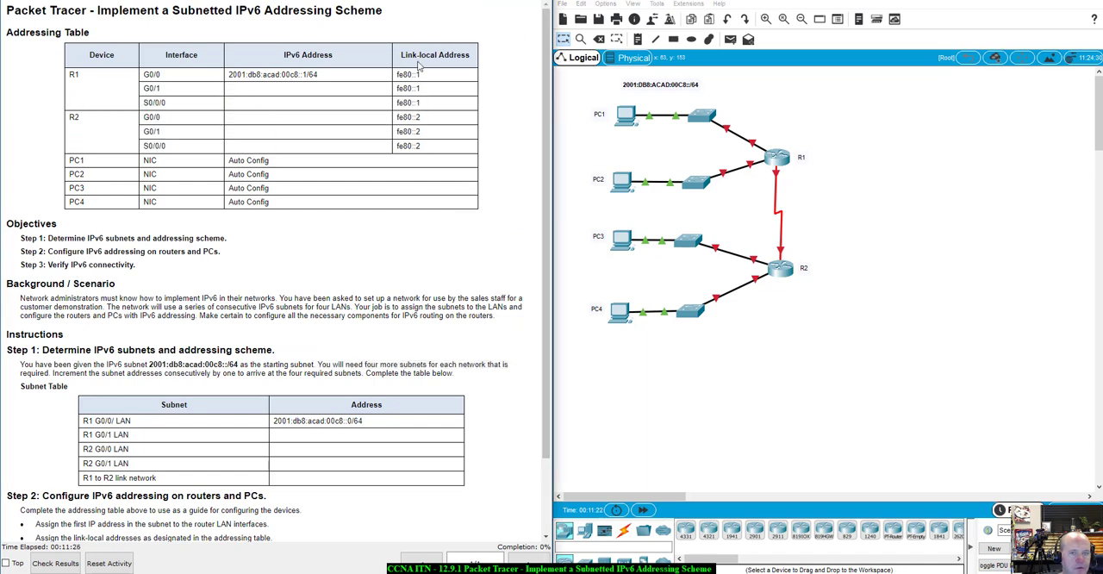
scroll(229, 220, down, 2)
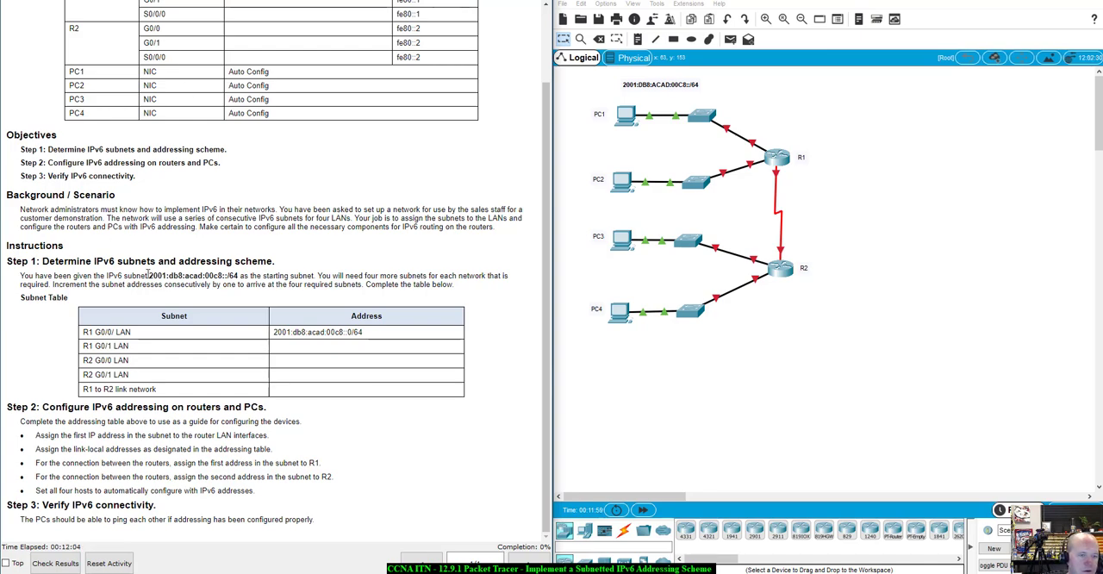
drag(148, 275, 238, 276)
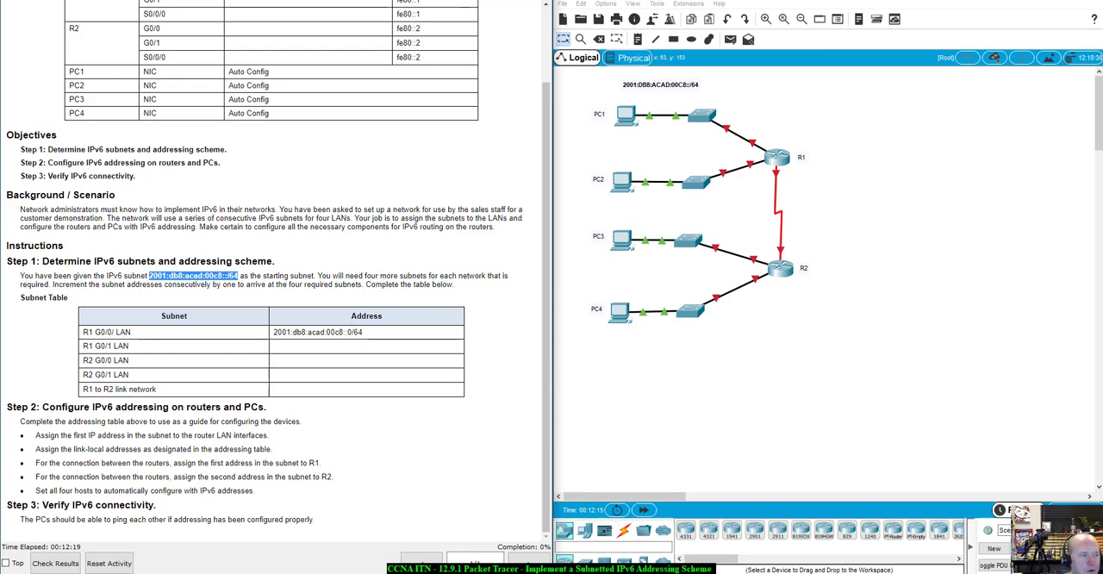
- Switch to the Word copy of the lab instructions and bring up its Subnet Table
drag(0, 35, 271, 0)
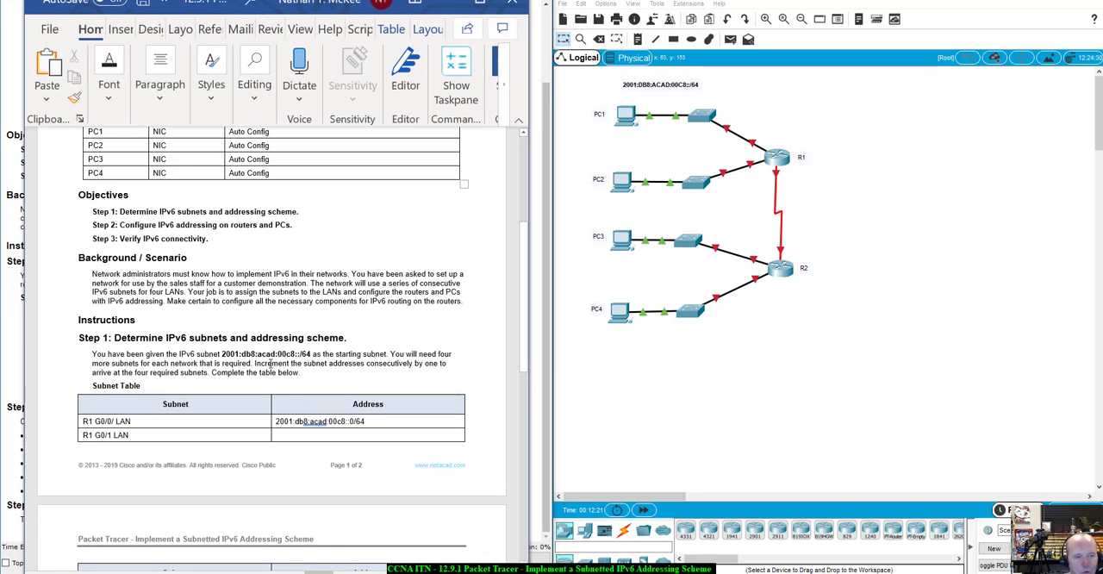
scroll(270, 364, up, 1)
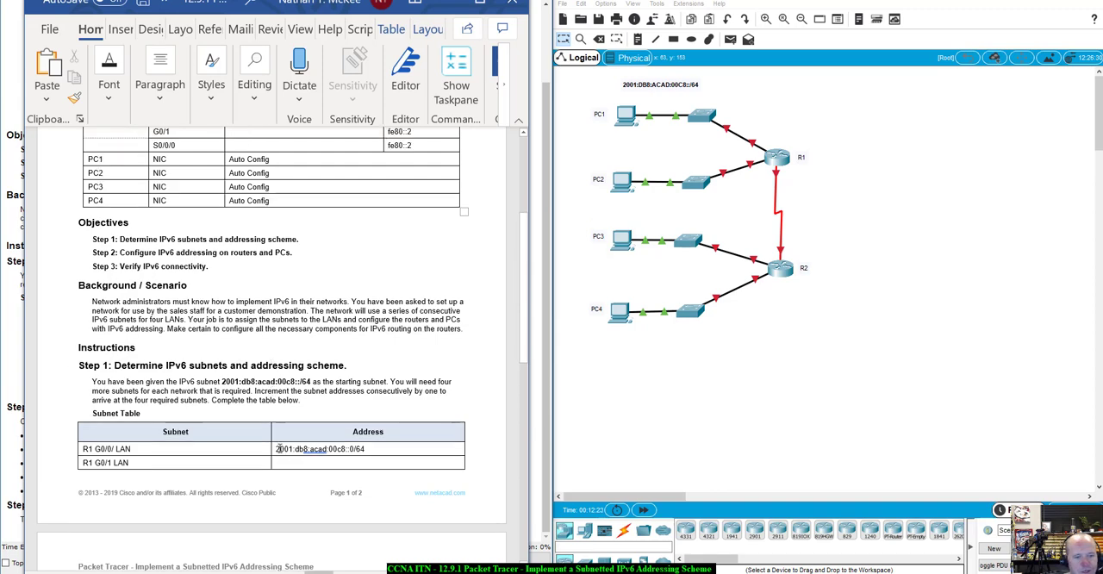
drag(277, 449, 295, 449)
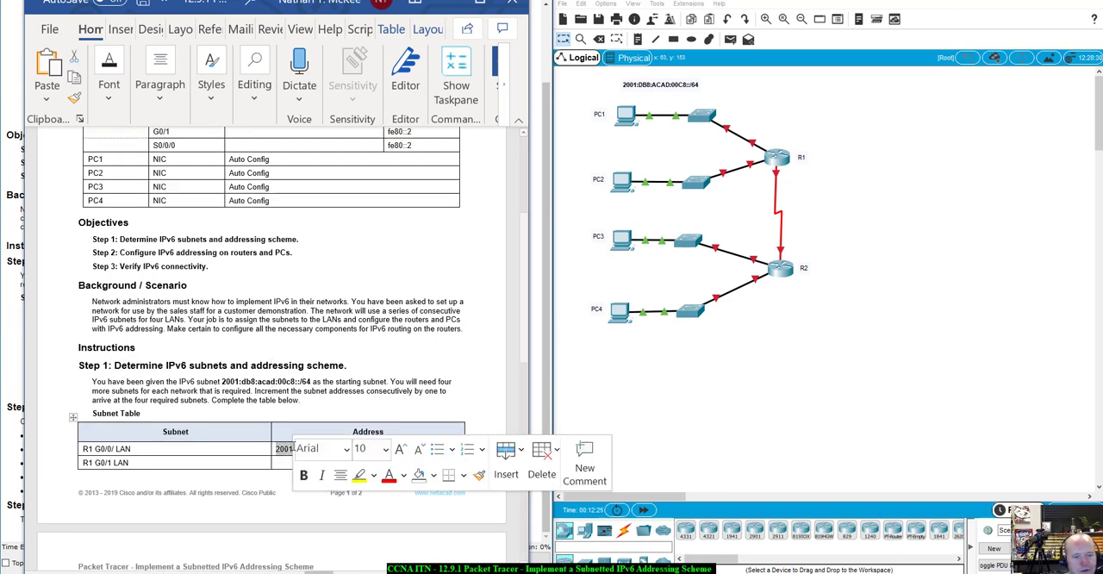
click(307, 403)
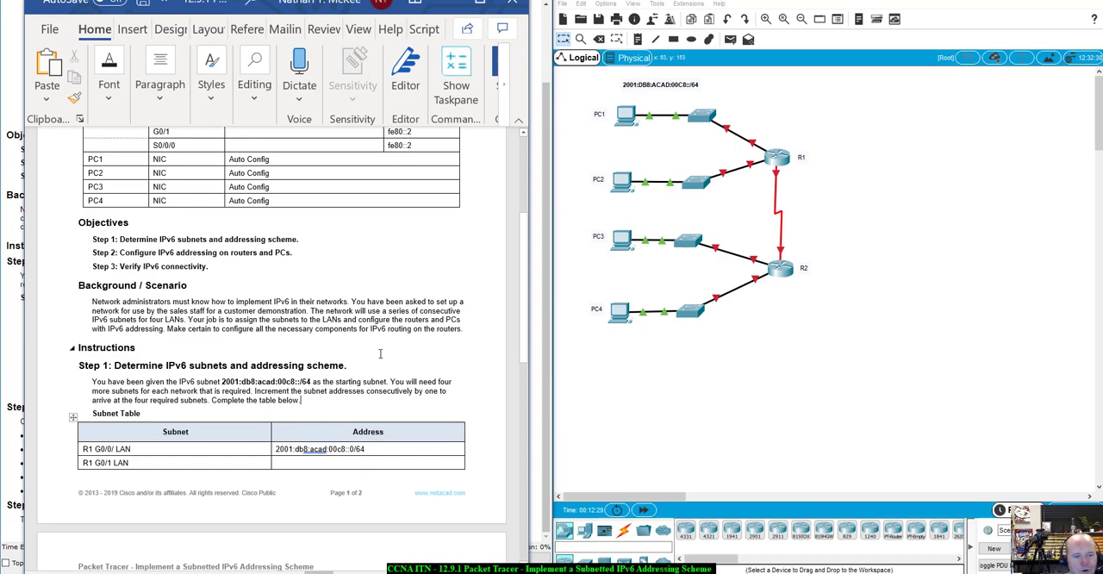
scroll(377, 419, down, 2)
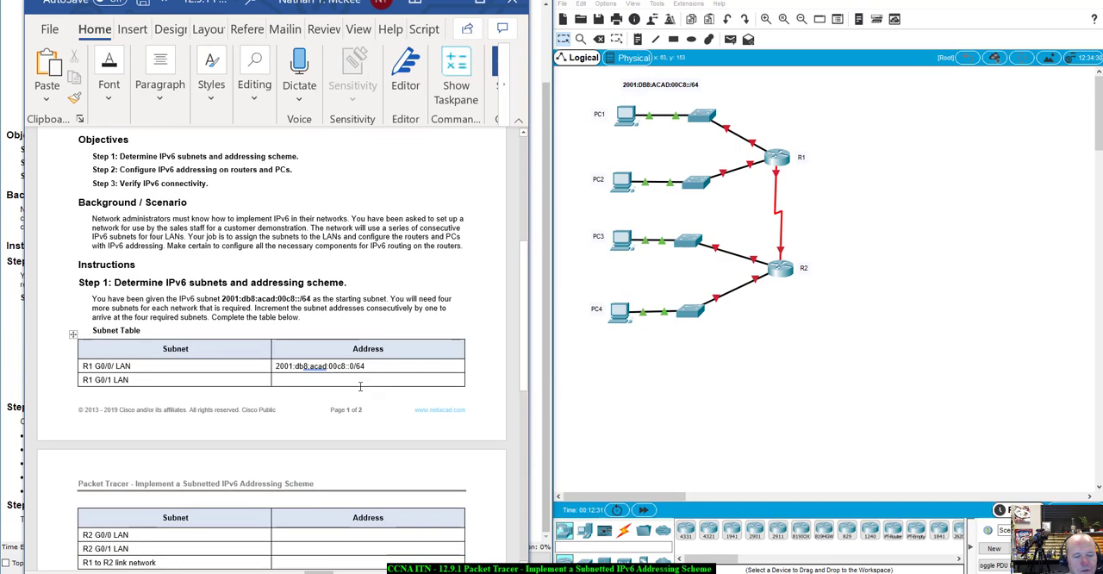
- Copy the R1 G0/0 LAN subnet into the R1 G0/1 LAN row and change it to 2001:db8:acad:00c9::0/64
drag(363, 367, 291, 365)
key(ctrl+c)
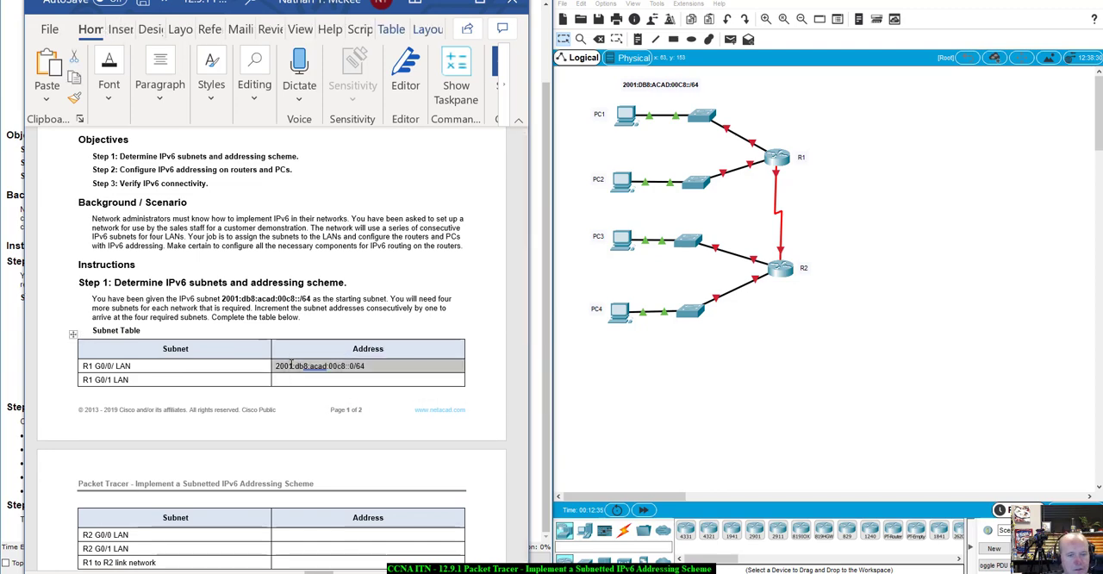
click(298, 379)
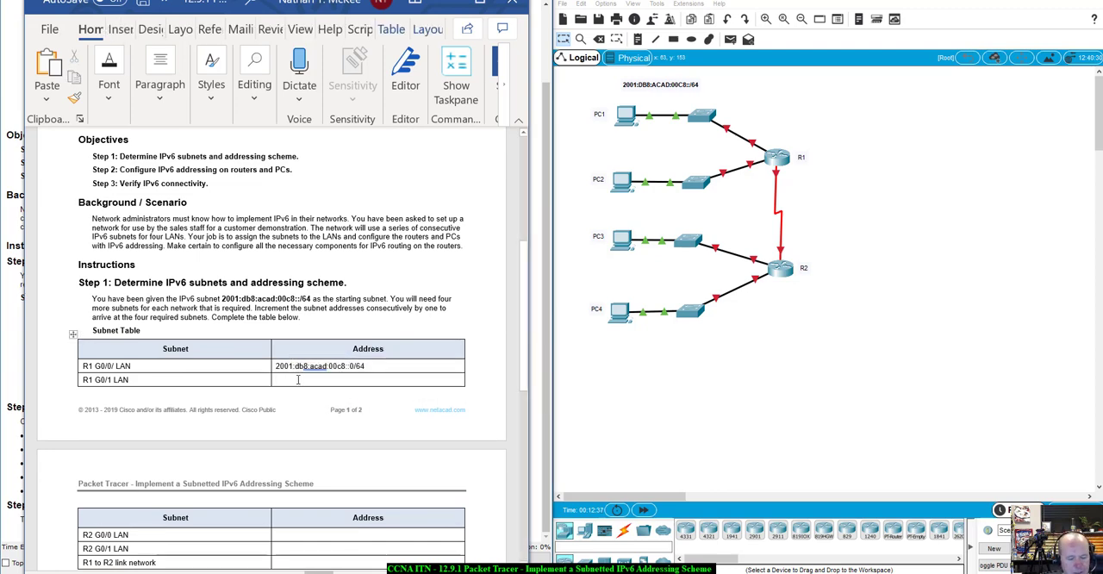
key(ctrl+v)
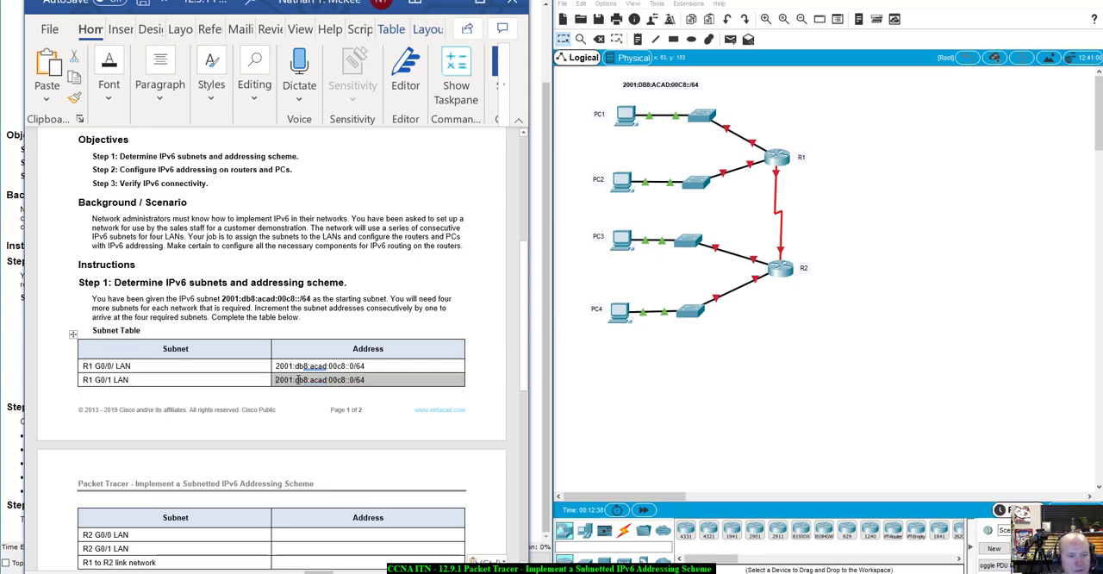
click(346, 379)
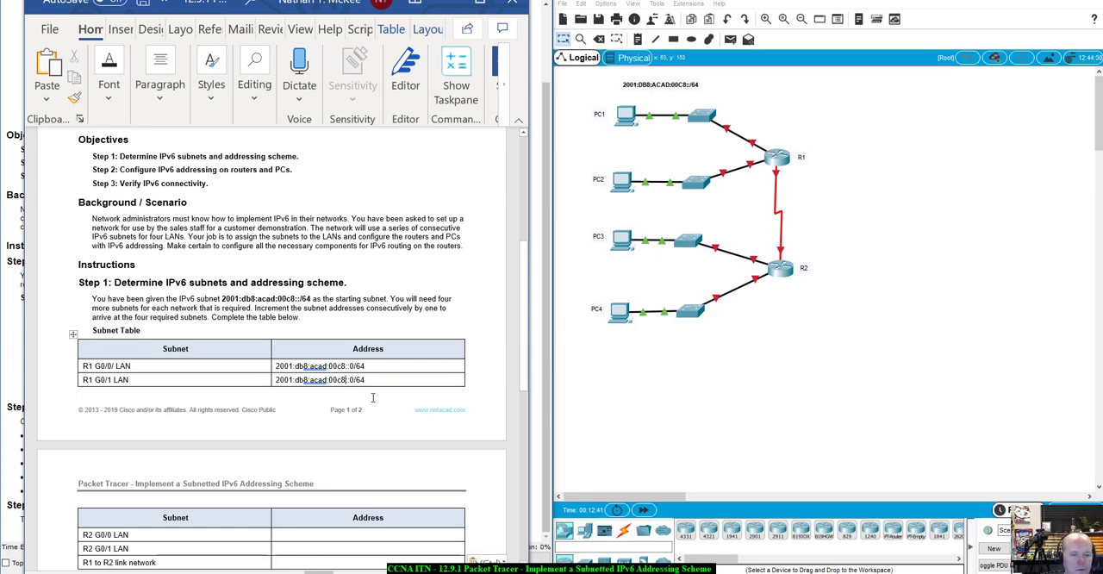
key(BackSpace)
text(9)
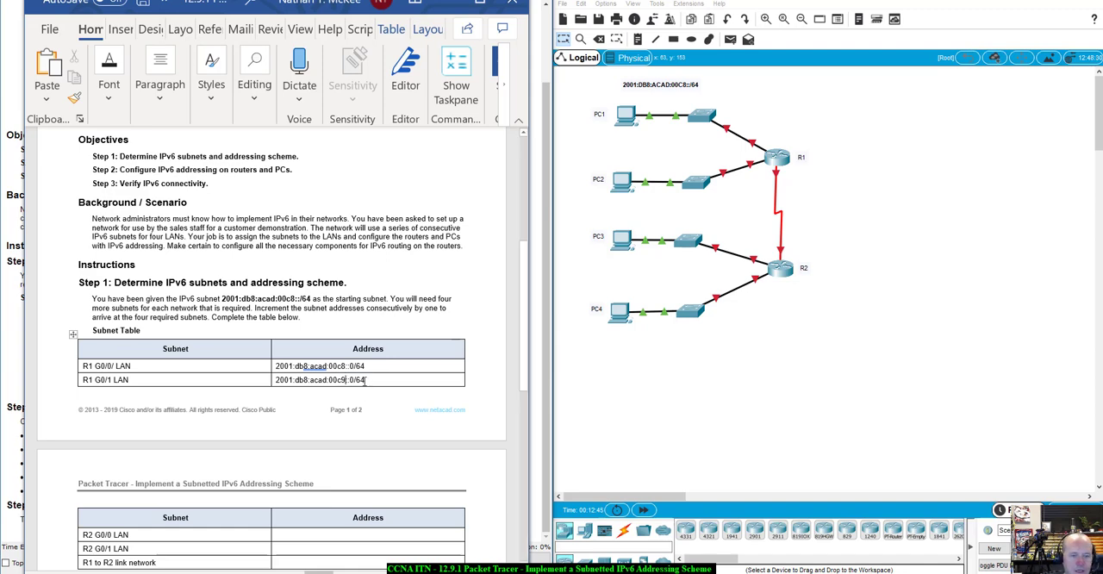
drag(361, 379, 357, 380)
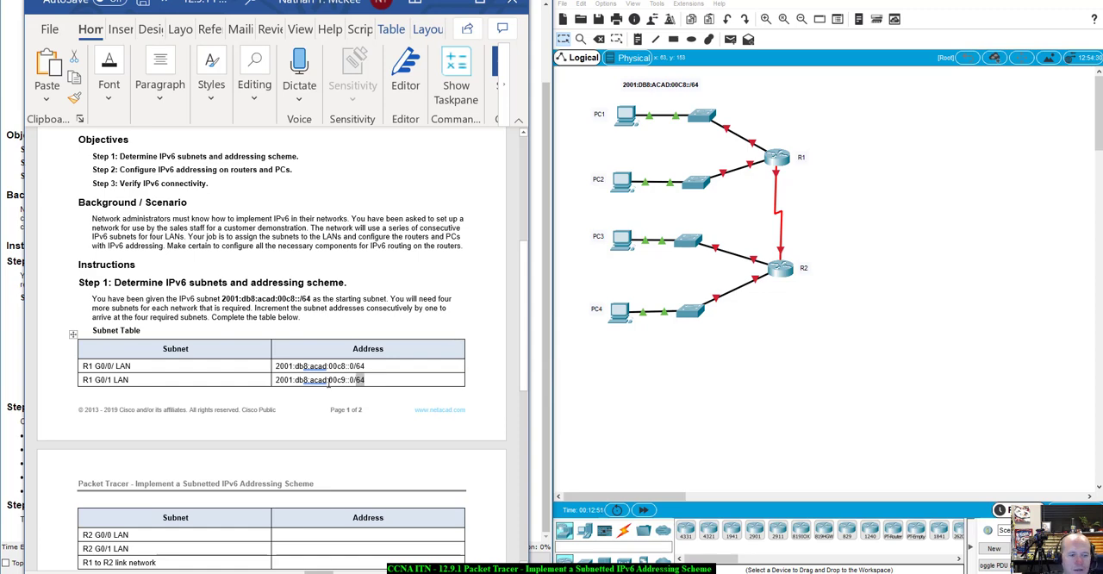
click(388, 377)
- Copy the R1 G0/1 LAN subnet into the R2 G0/0 LAN, R2 G0/1 LAN and R1 to R2 link network rows
drag(369, 379, 278, 380)
key(ctrl+c)
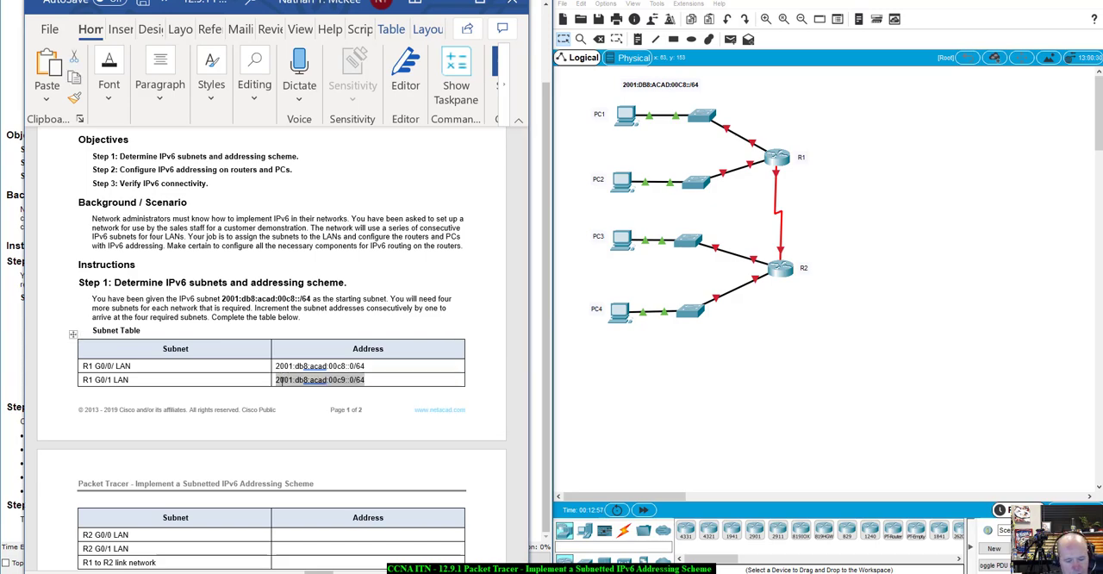
scroll(305, 382, down, 3)
scroll(304, 382, down, 1)
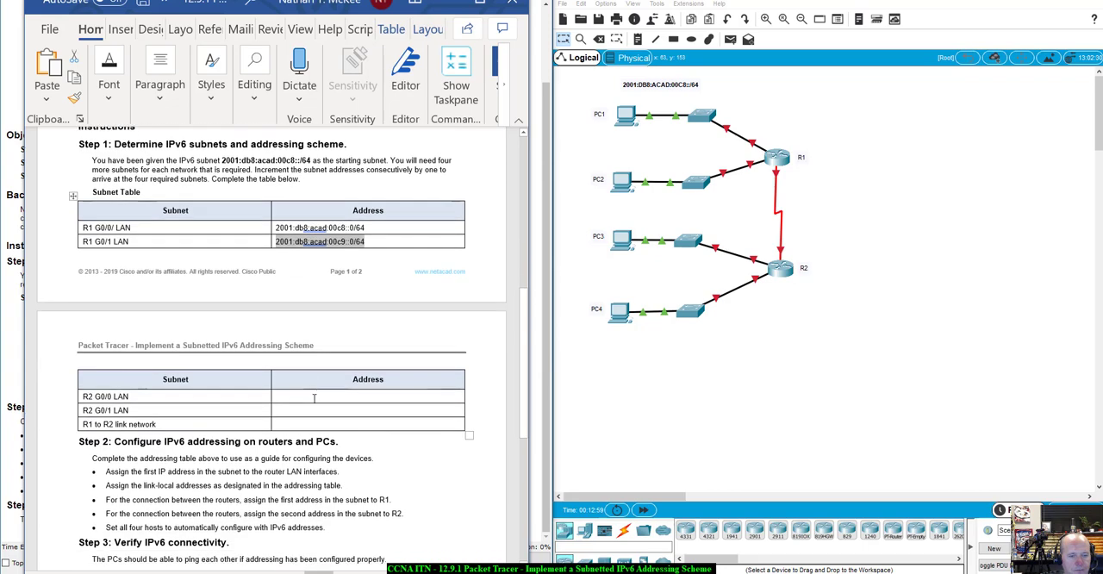
click(312, 397)
key(ctrl+v)
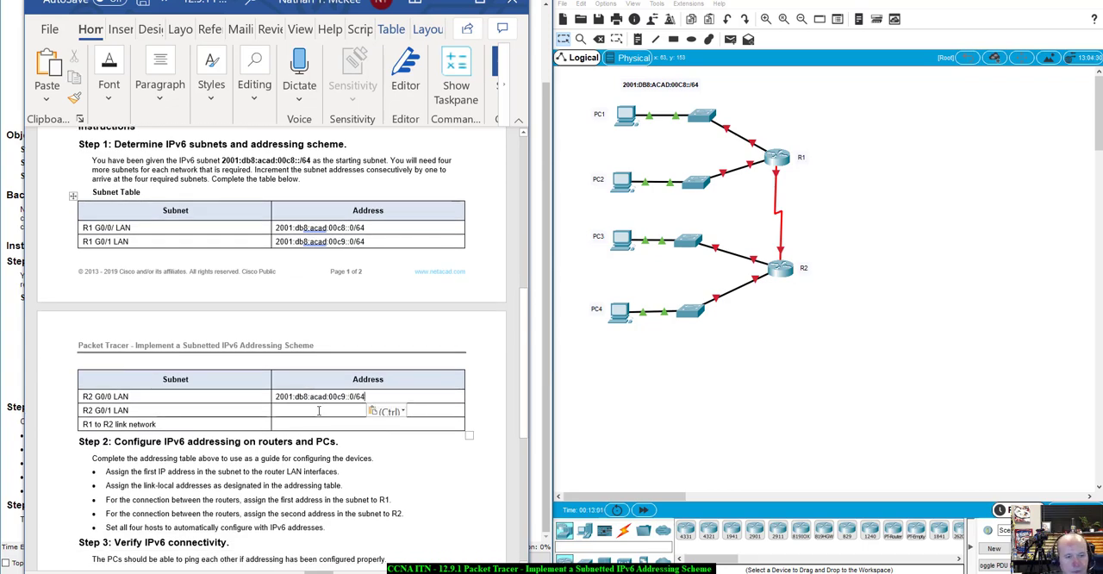
click(319, 410)
key(ctrl+v)
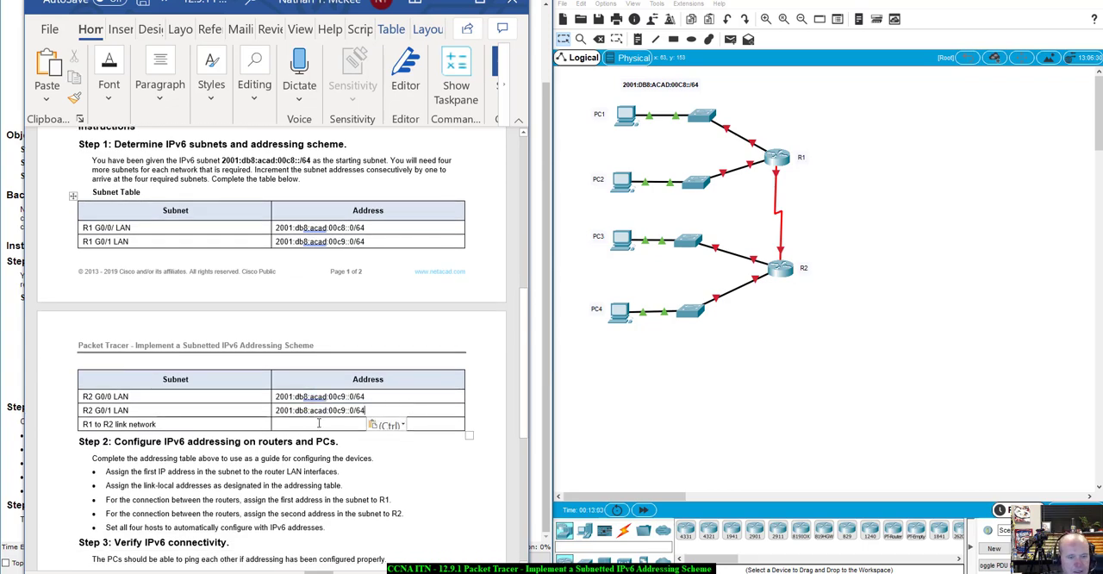
click(319, 424)
key(ctrl+v)
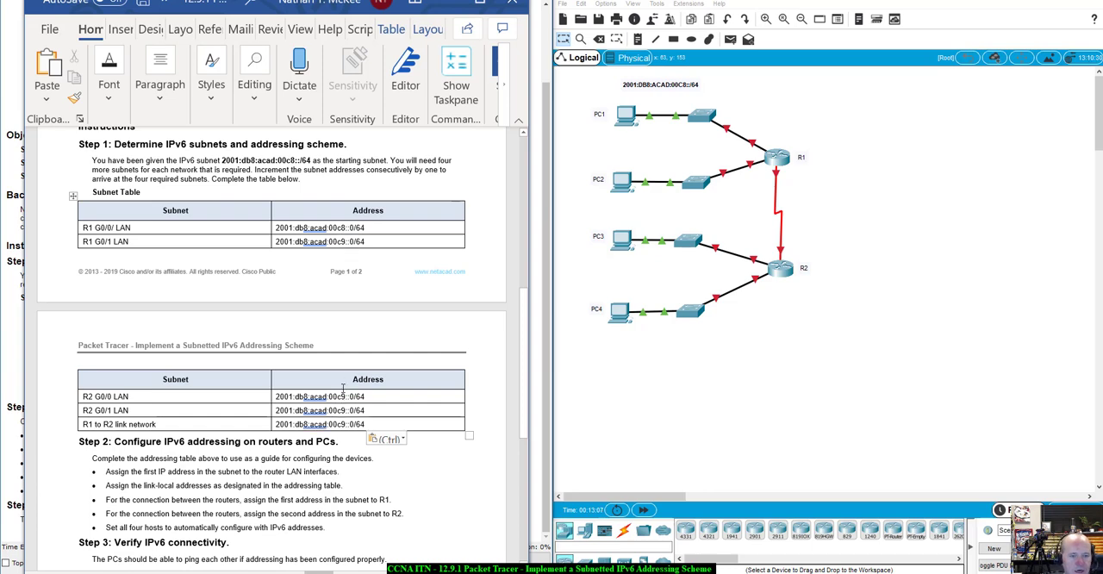
- Change the fourth group to 00ca for R2 G0/0 LAN, 00cb for R2 G0/1 LAN and 00cc for the R1 to R2 link
drag(345, 395, 341, 395)
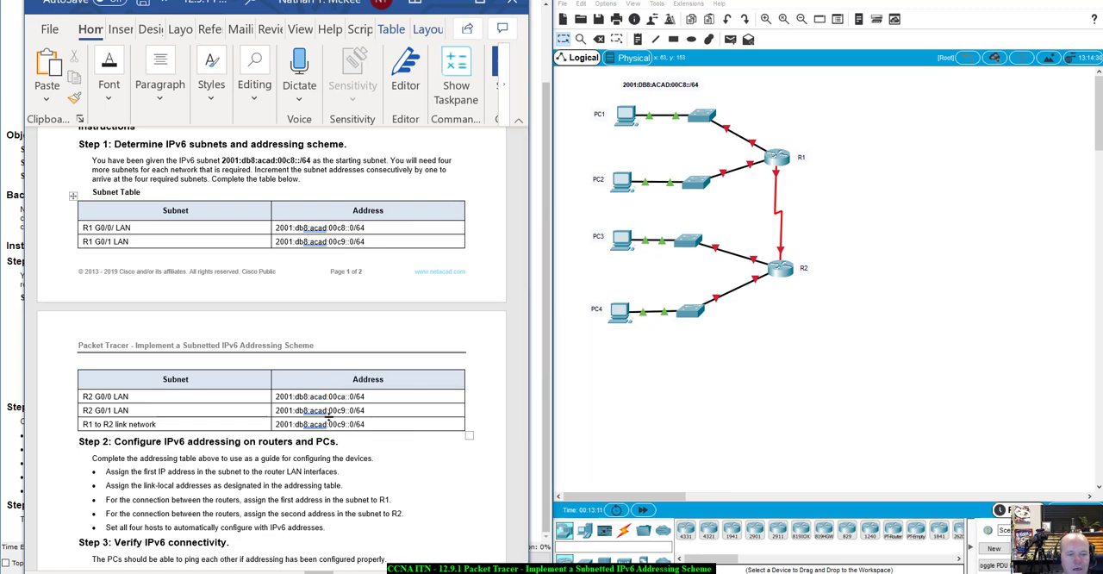
text(a)
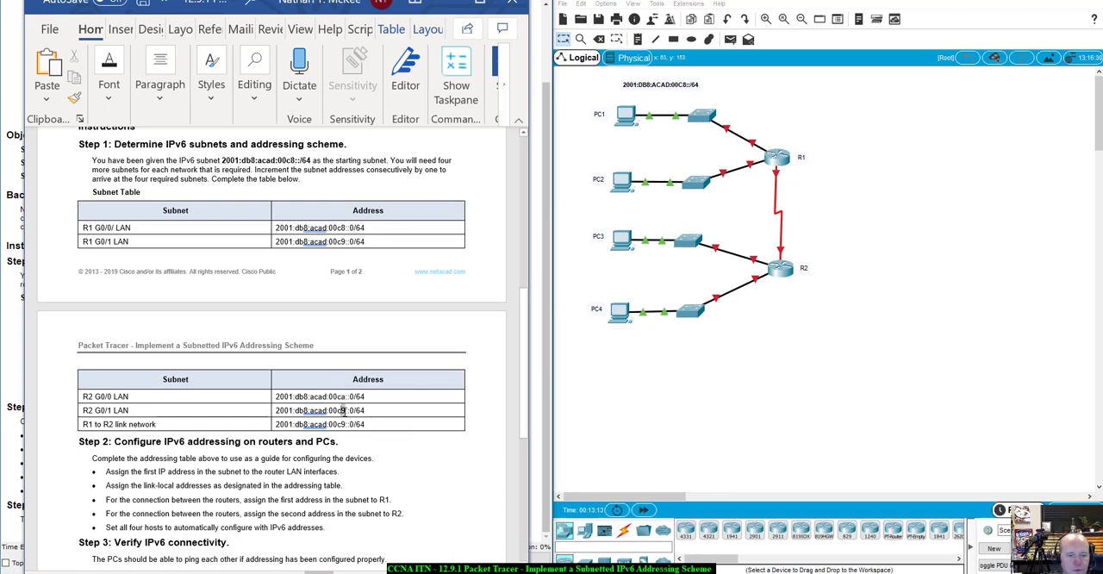
drag(342, 410, 345, 424)
text(b8:ac)
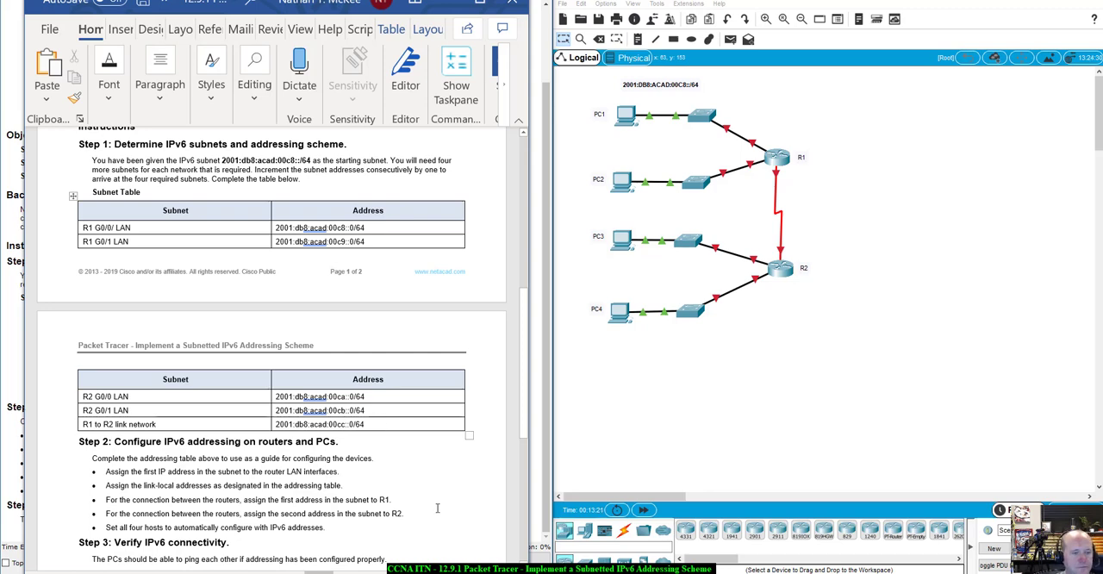
- Color the four added subnet addresses, from R1 G0/1 LAN through the R1 to R2 link network, red
scroll(436, 508, down, 2)
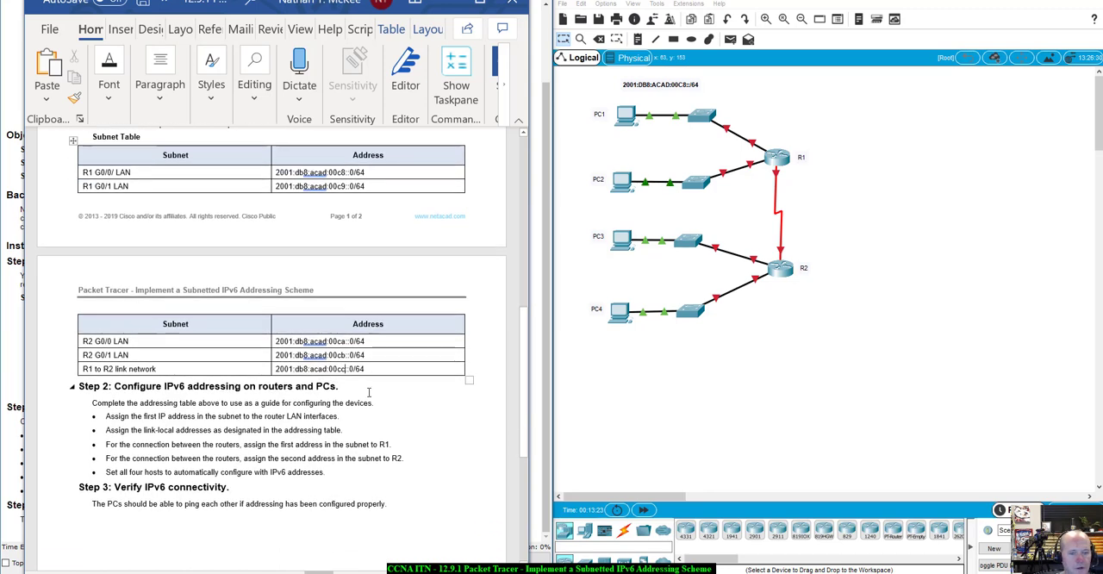
drag(375, 372, 293, 185)
click(387, 210)
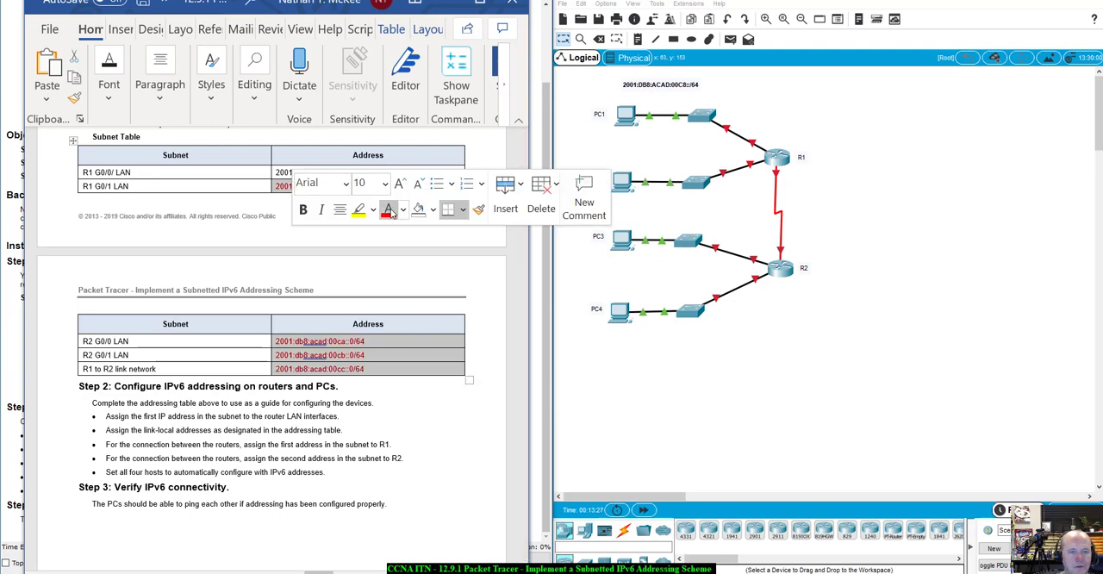
click(433, 420)
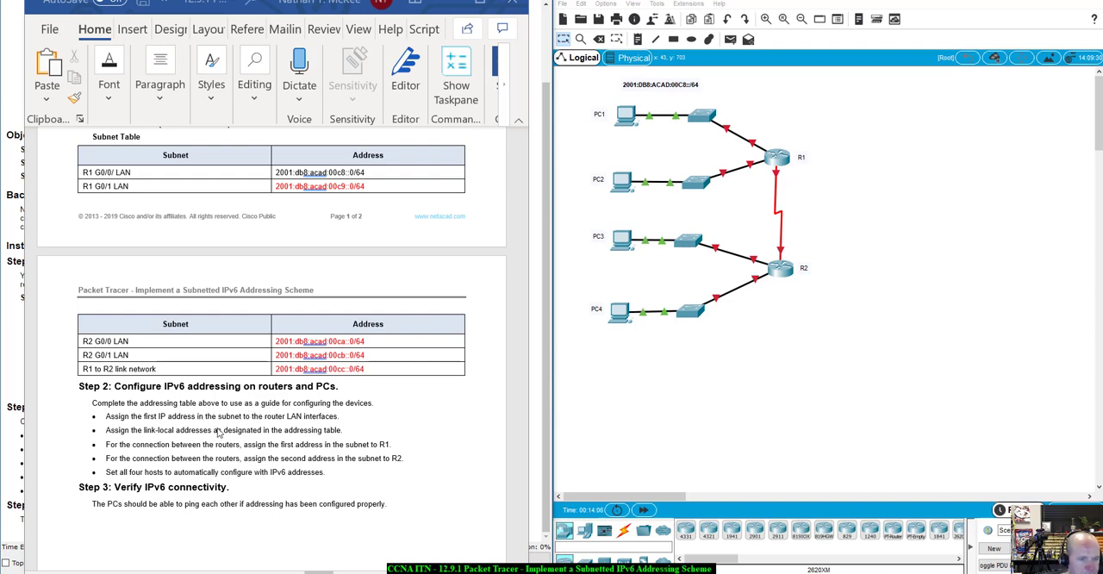
- Review the completed Subnet Table, the port labels on R1's switch links in the topology, and the Addressing Table
scroll(218, 433, up, 3)
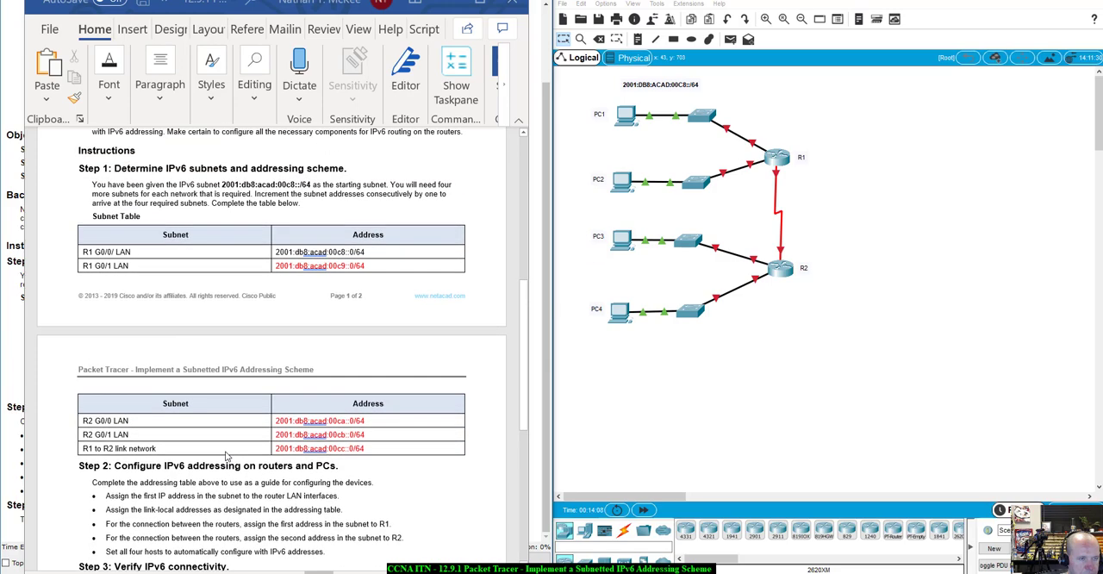
scroll(226, 455, up, 4)
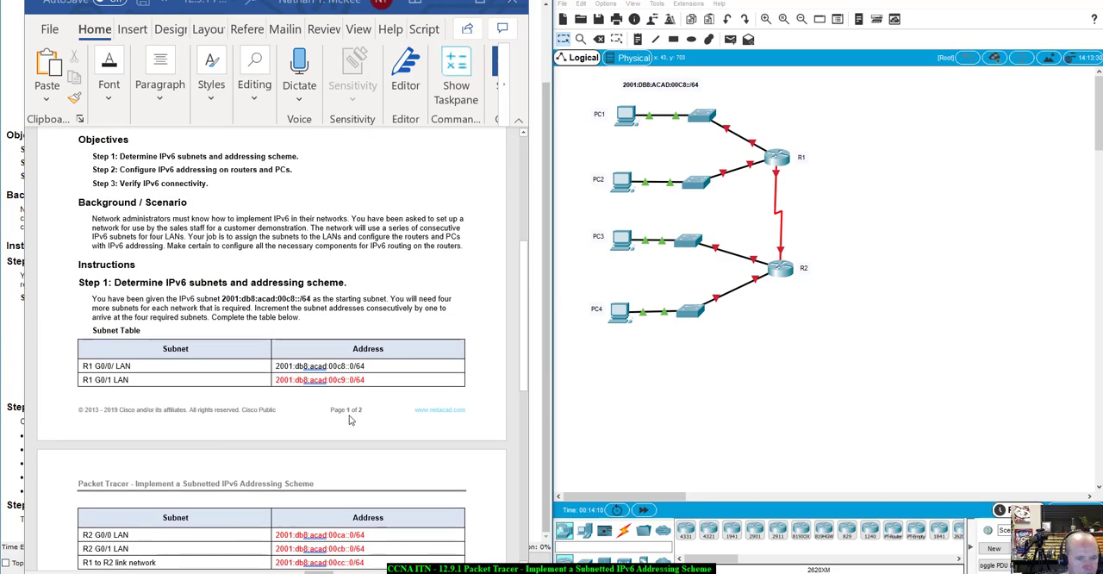
scroll(362, 387, down, 1)
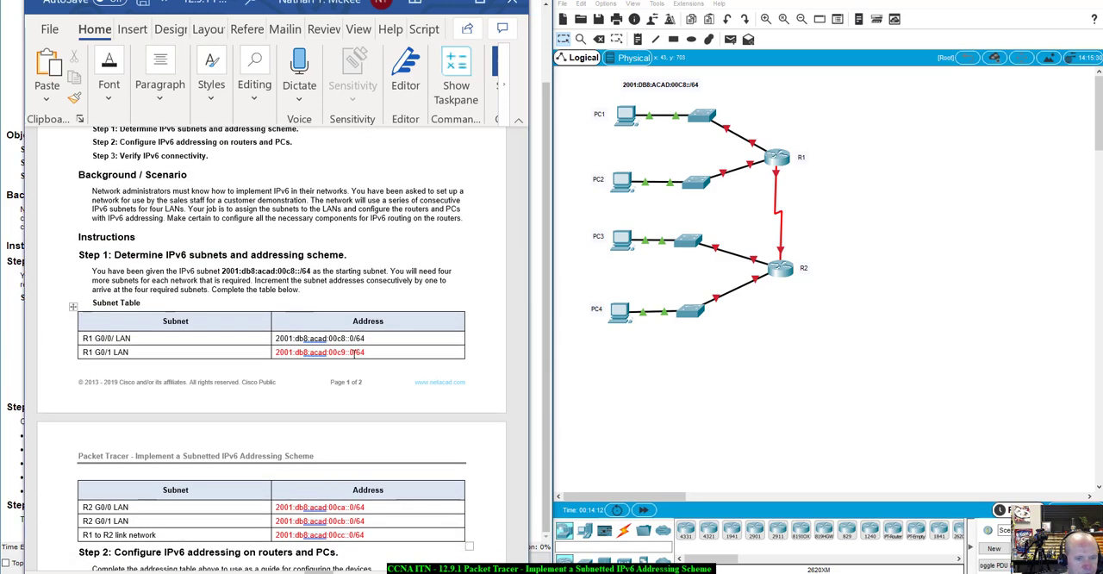
drag(369, 352, 275, 353)
key(ctrl+c)
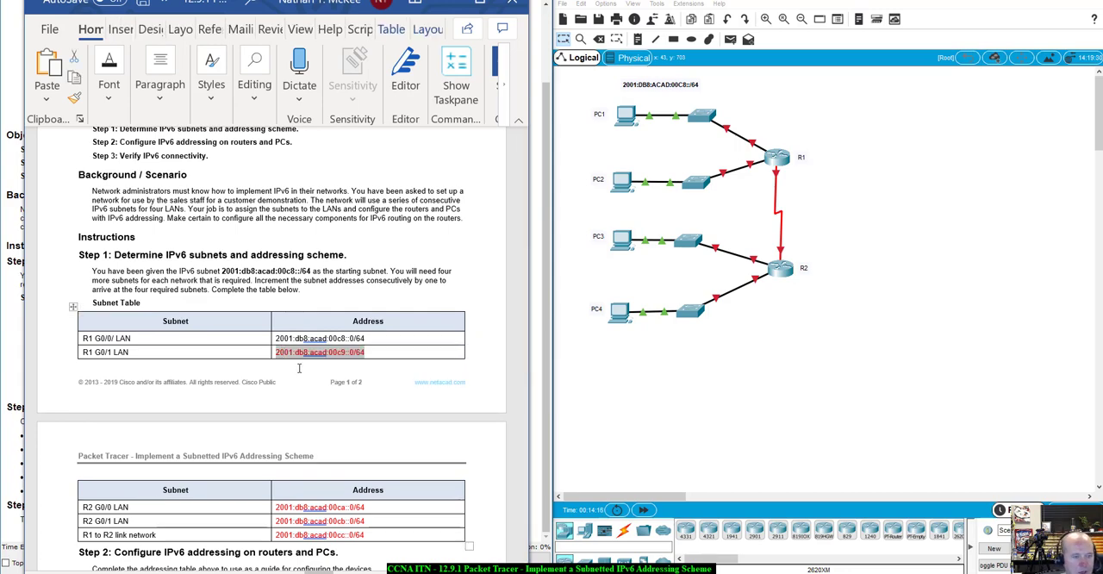
scroll(299, 368, up, 1)
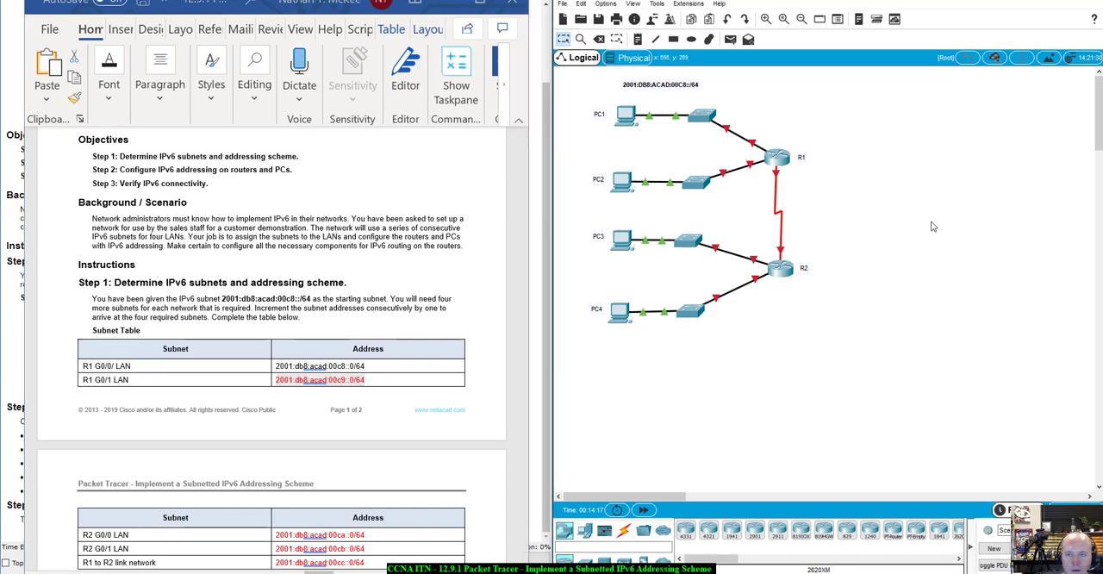
click(337, 325)
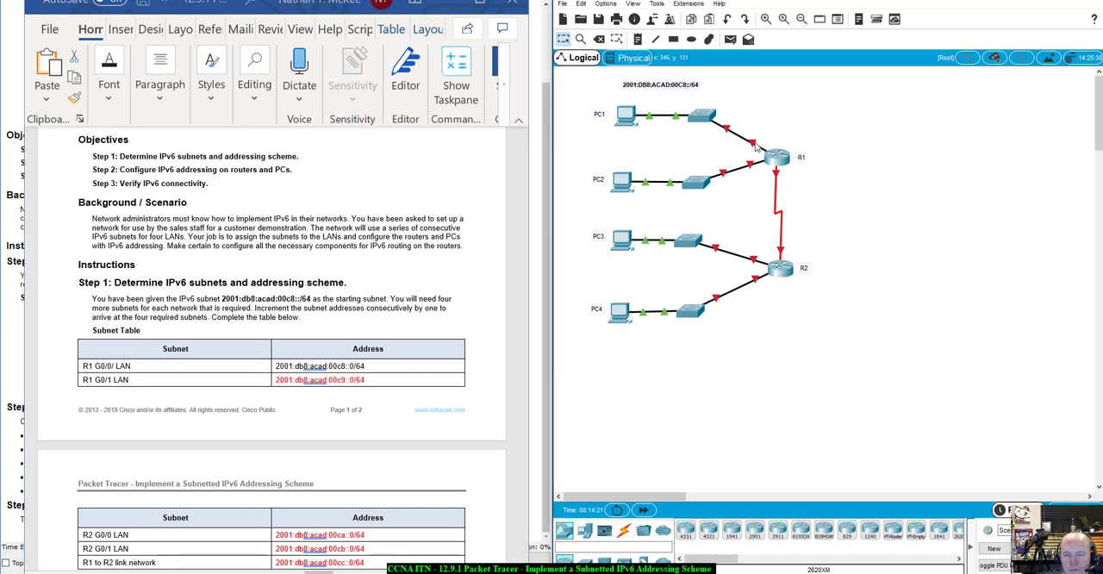
mouse_move(754, 148)
scroll(447, 284, up, 7)
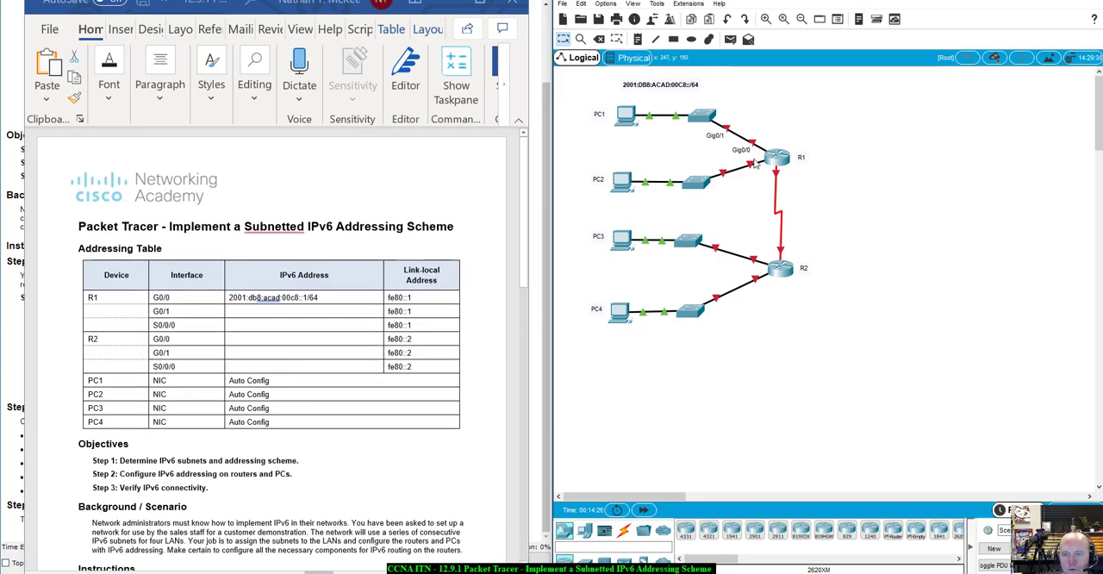
- Fill in R1 G0/1 in the Addressing Table with 2001:db8:acad:00c9::1/64, based on the copied R1 G0/1 LAN subnet
mouse_move(753, 170)
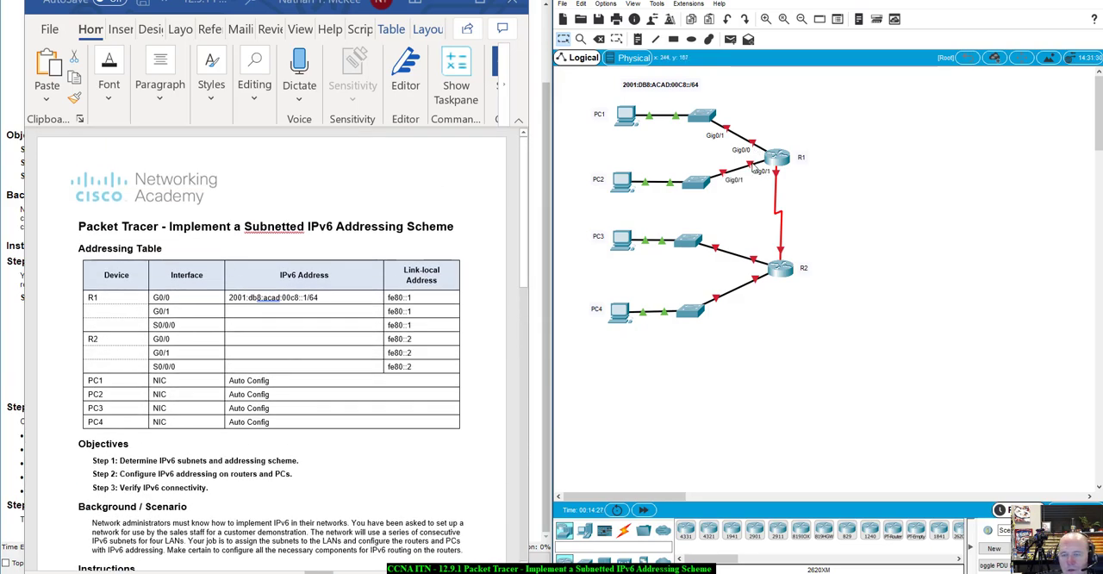
click(270, 312)
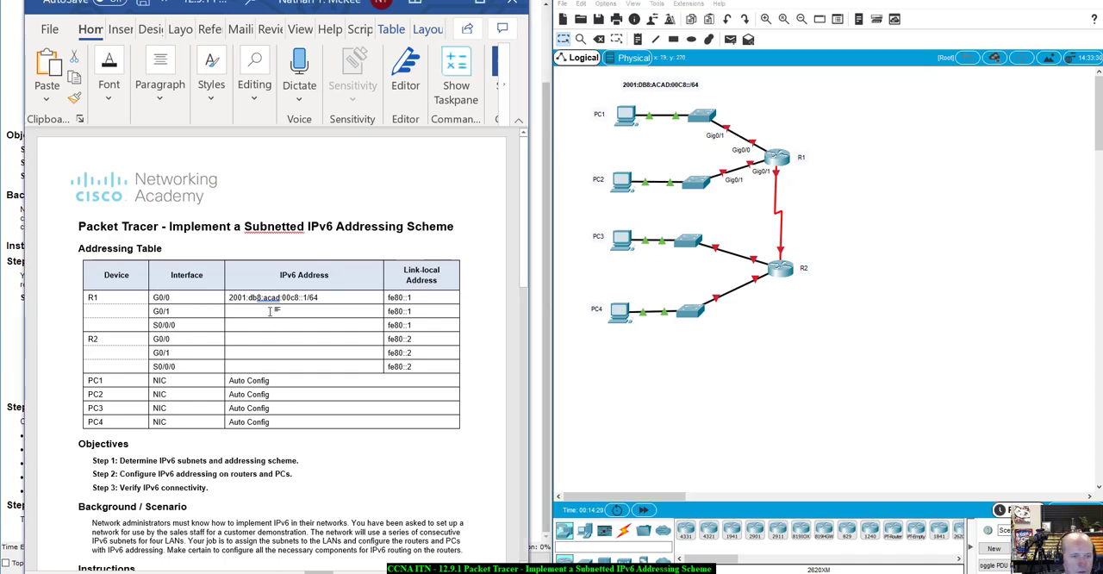
key(ctrl+v)
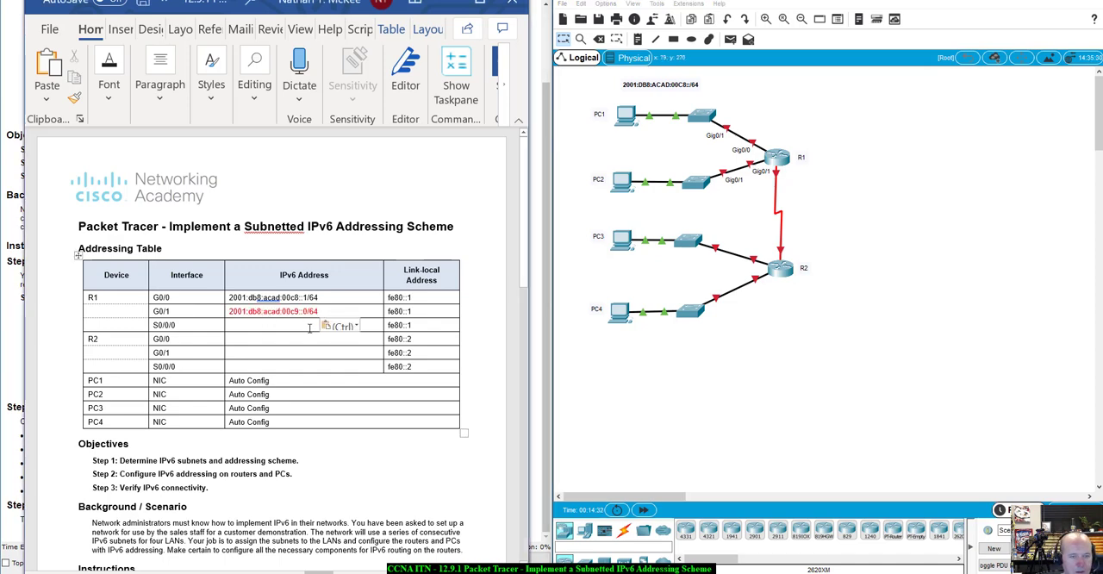
drag(303, 311, 316, 318)
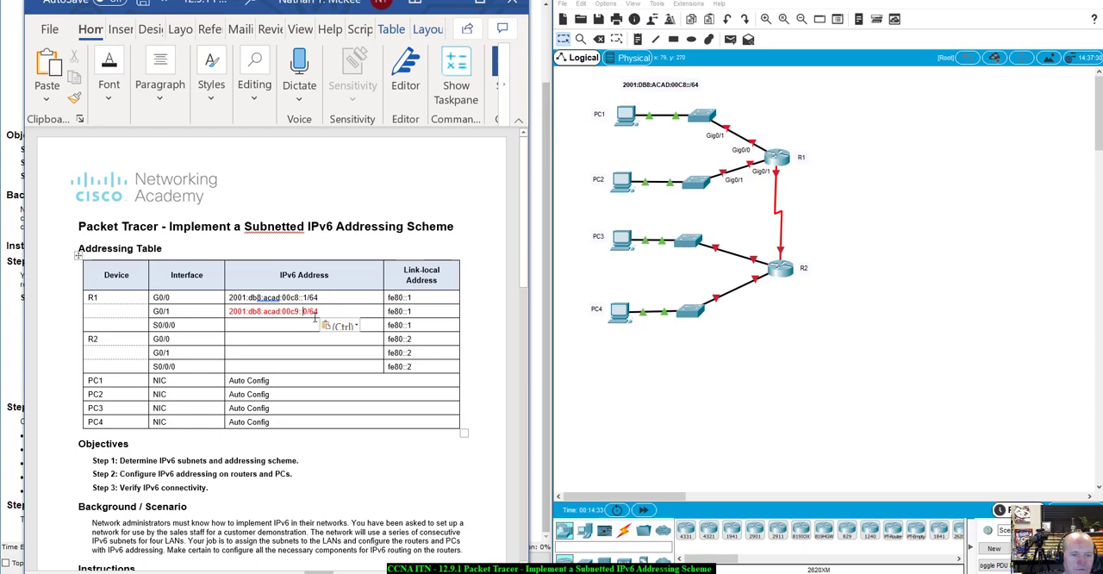
text(1/64)
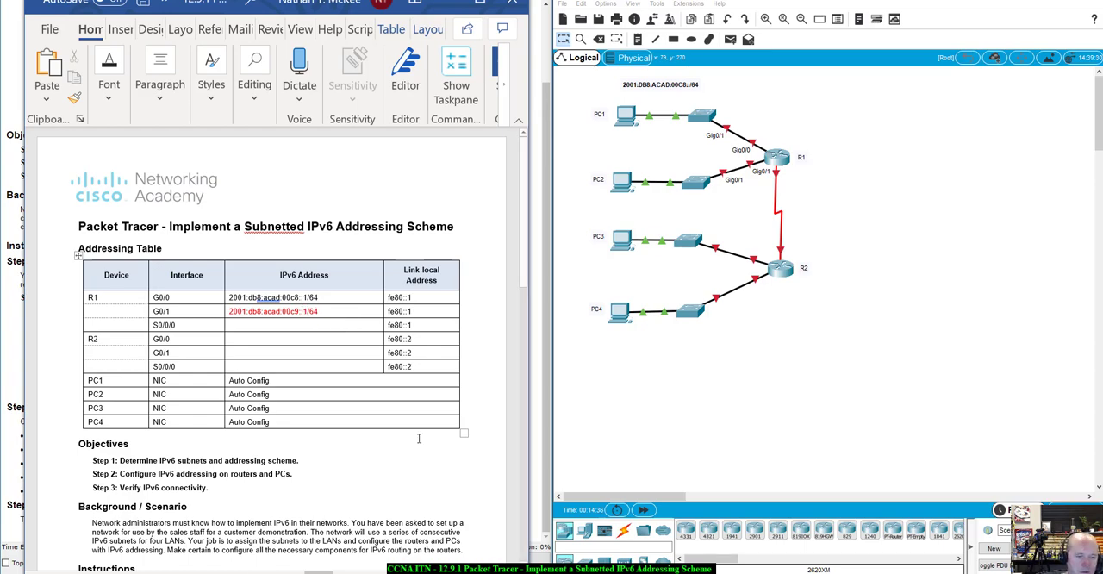
- Review the Step 2 rules for addressing the router LAN interfaces and the connection between the routers
scroll(417, 439, down, 2)
scroll(417, 439, down, 12)
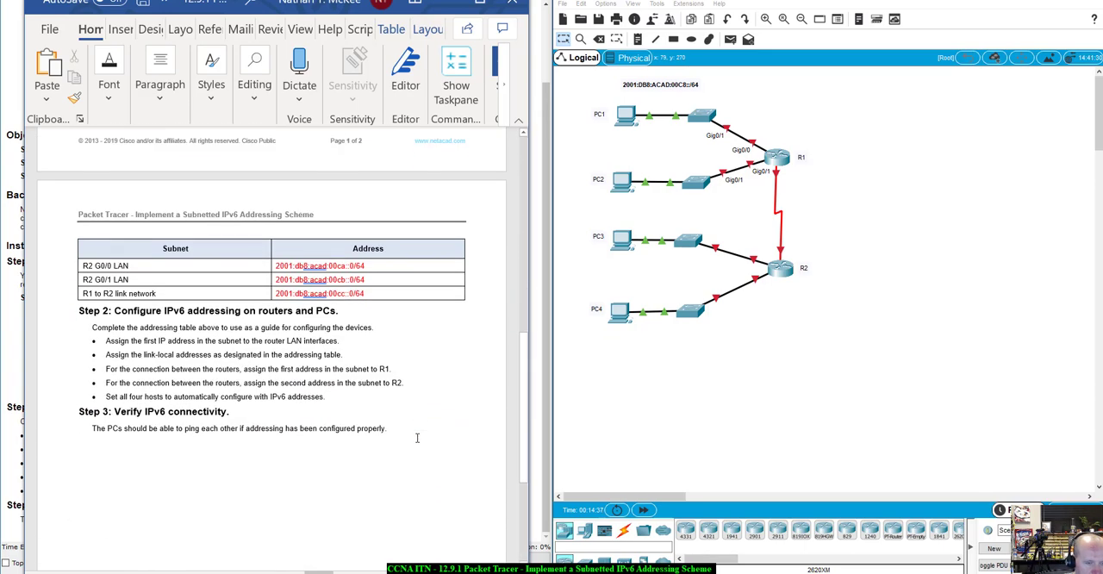
drag(105, 333, 343, 332)
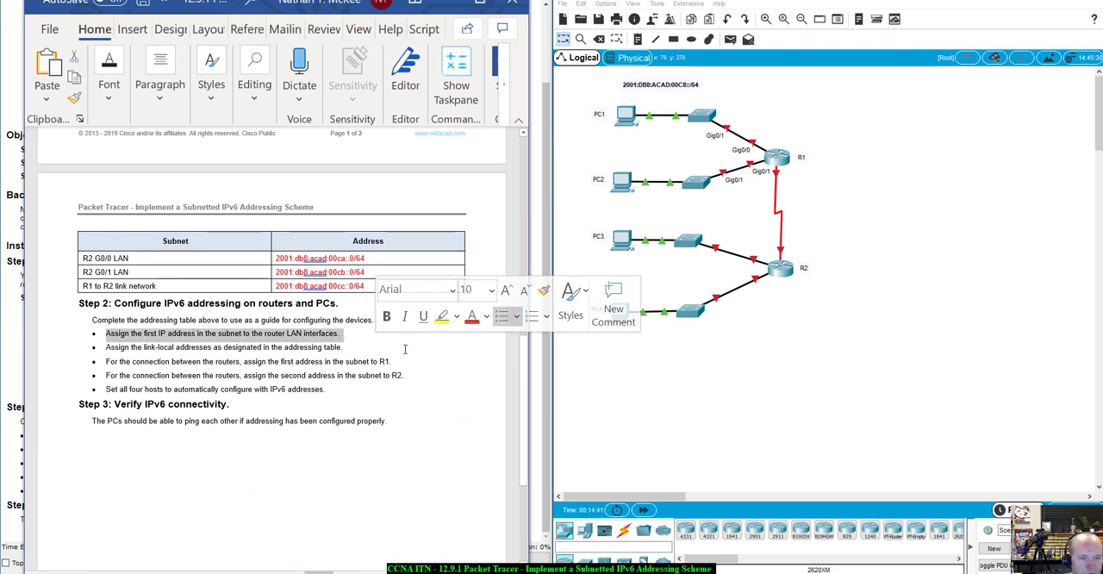
click(425, 375)
scroll(425, 379, up, 2)
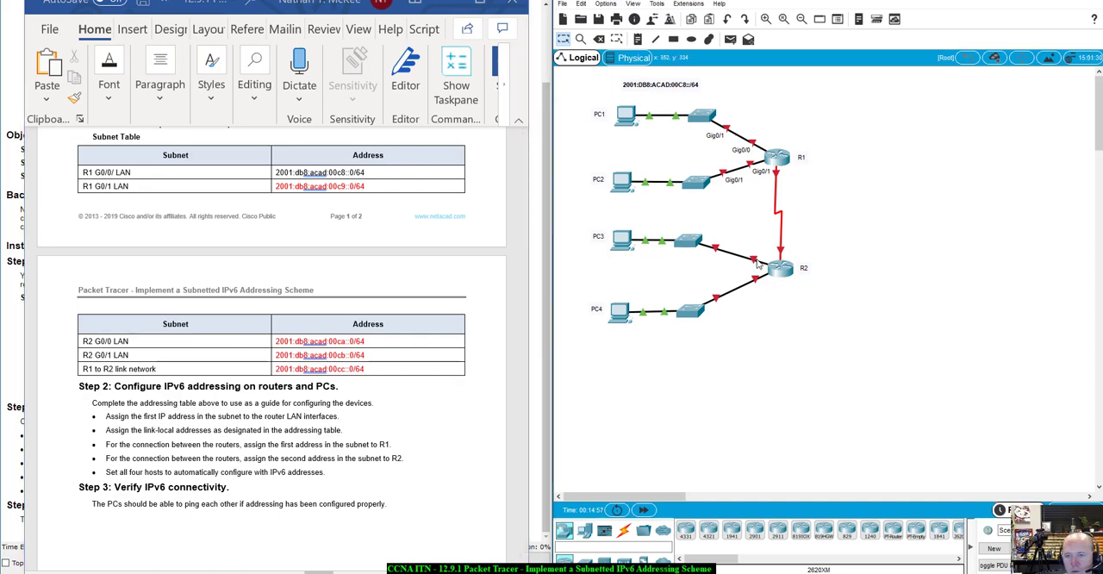
- Copy the R2 G0/0 LAN subnet address from the Subnet Table into the R2 G0/0 row of the Addressing Table
mouse_move(755, 260)
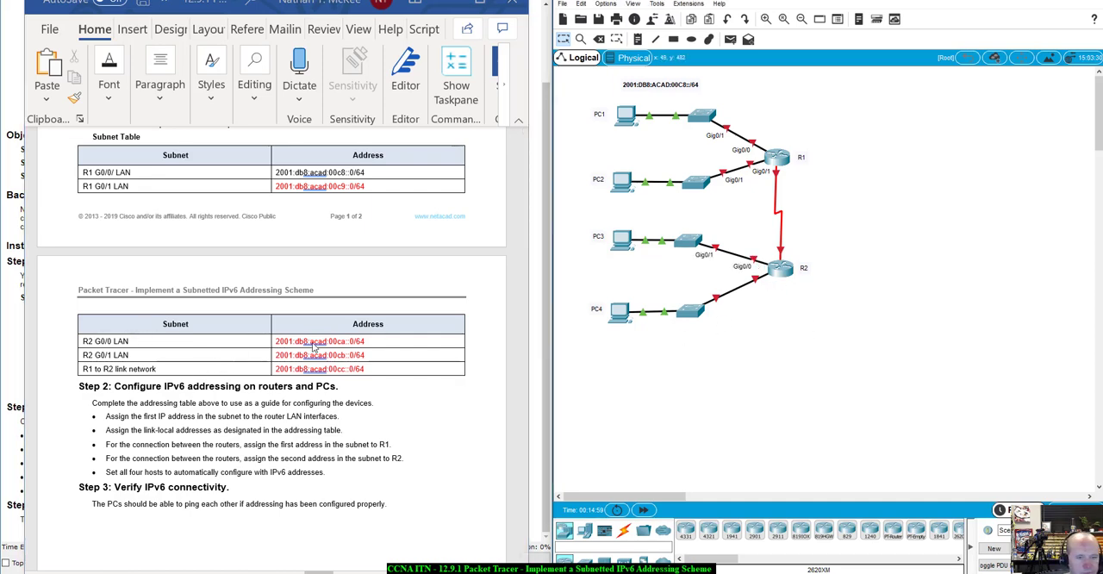
click(341, 346)
drag(368, 341, 285, 343)
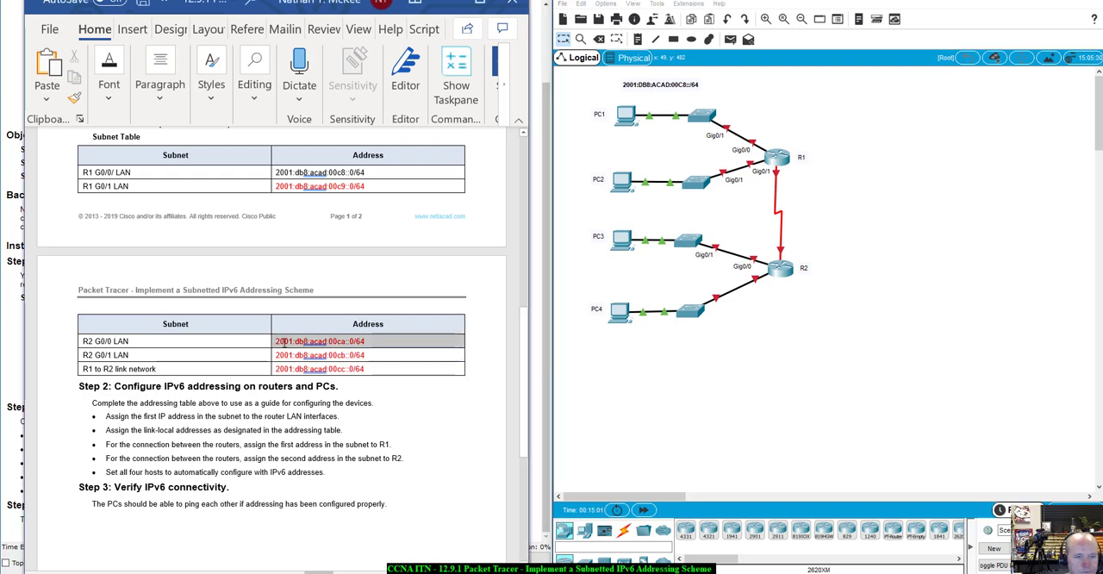
key(ctrl+c)
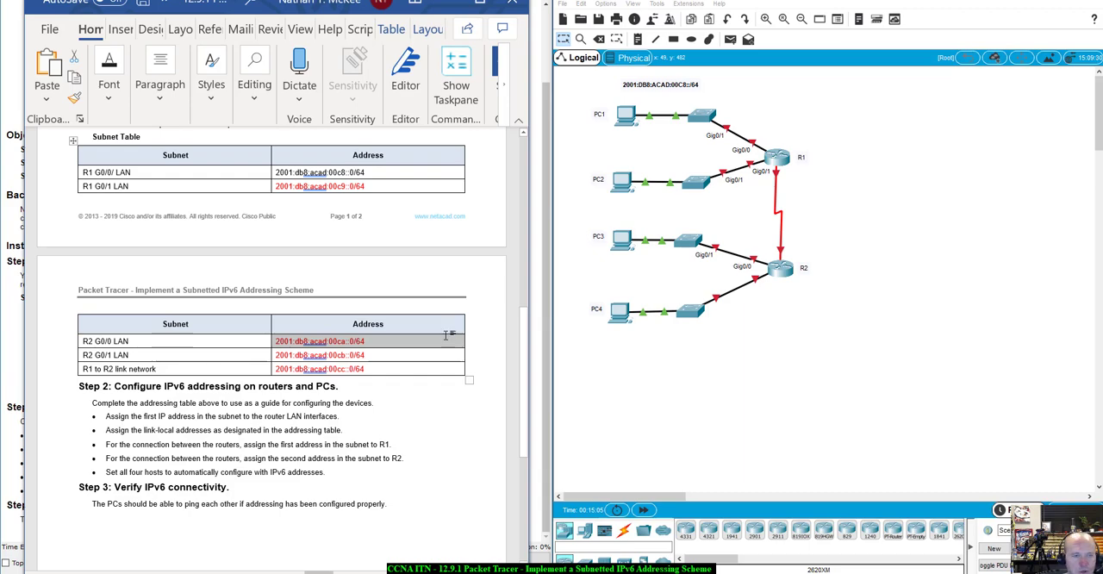
scroll(447, 340, up, 6)
scroll(446, 335, up, 3)
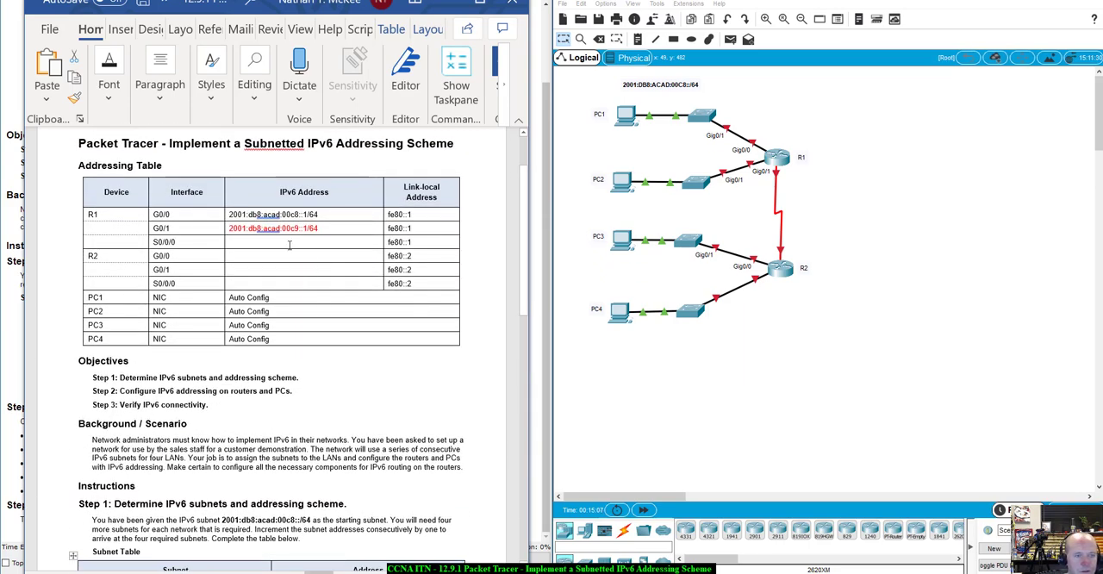
scroll(387, 368, down, 1)
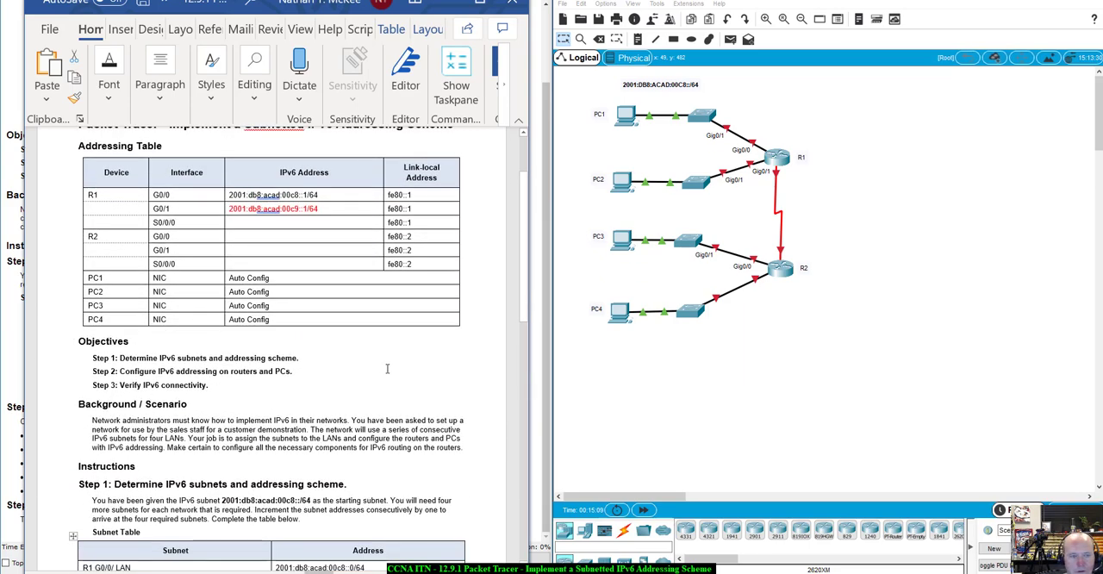
scroll(387, 368, down, 4)
scroll(387, 368, down, 1)
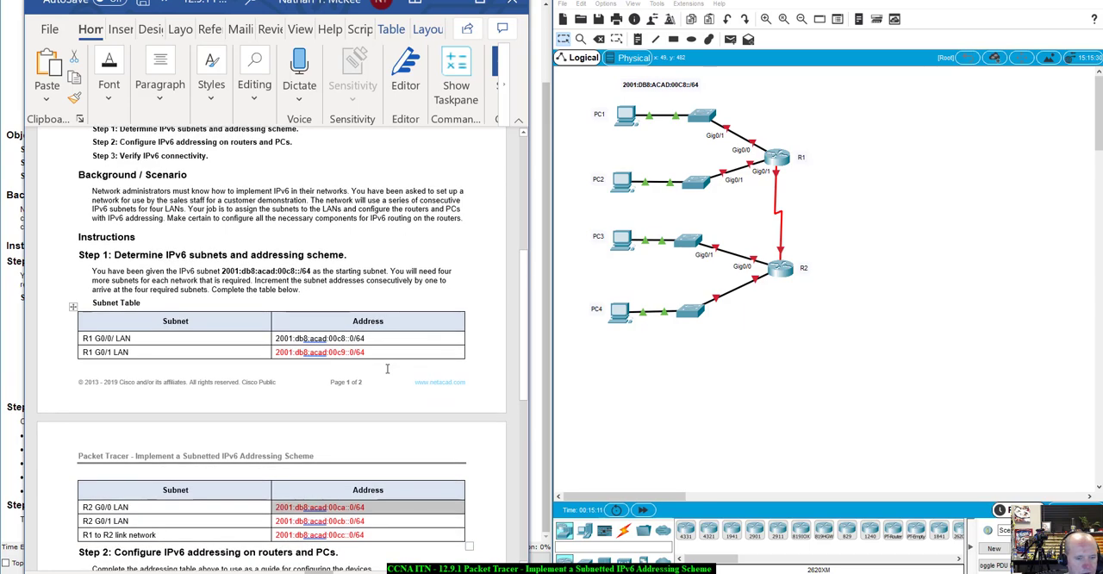
scroll(387, 368, down, 1)
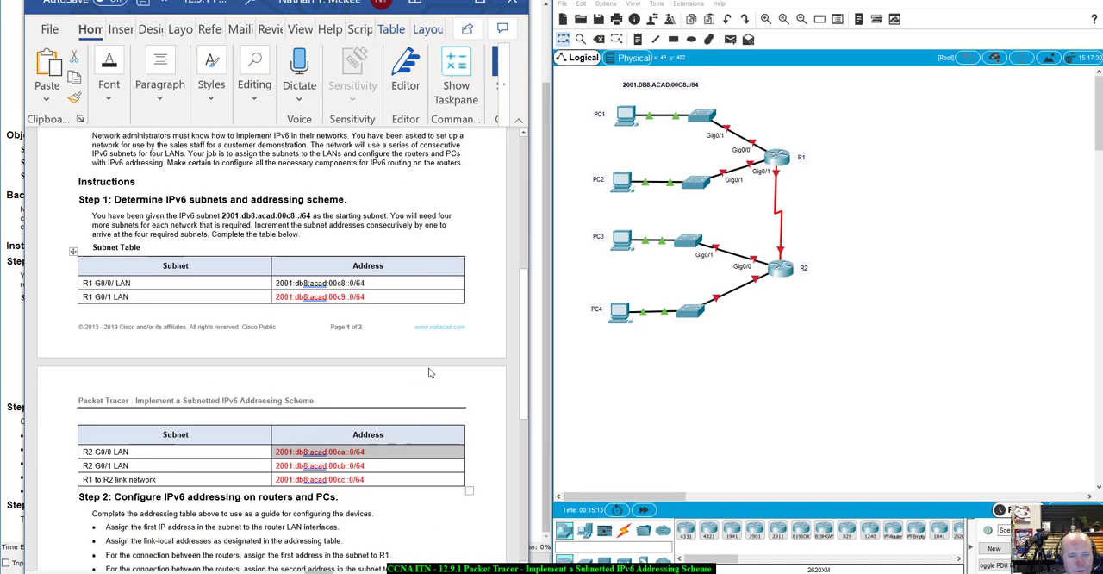
scroll(431, 372, up, 6)
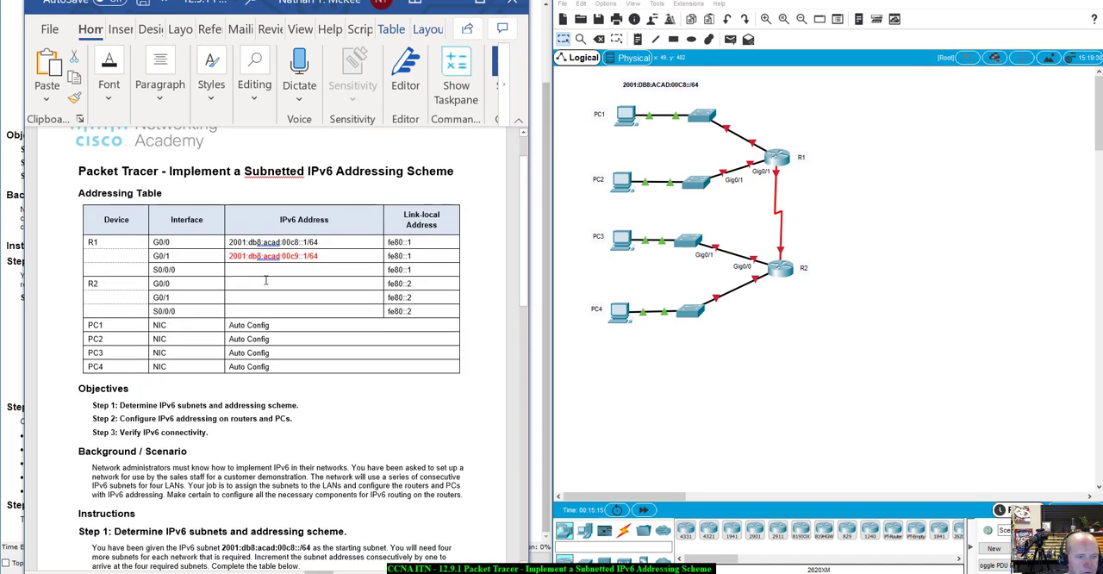
click(265, 281)
key(ctrl+v)
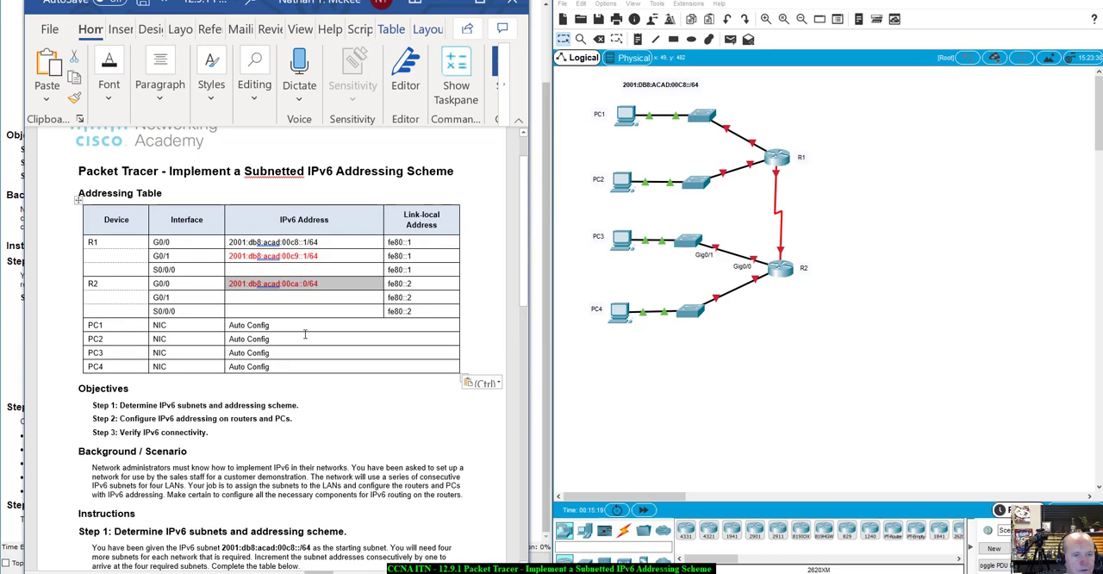
key(ctrl+c)
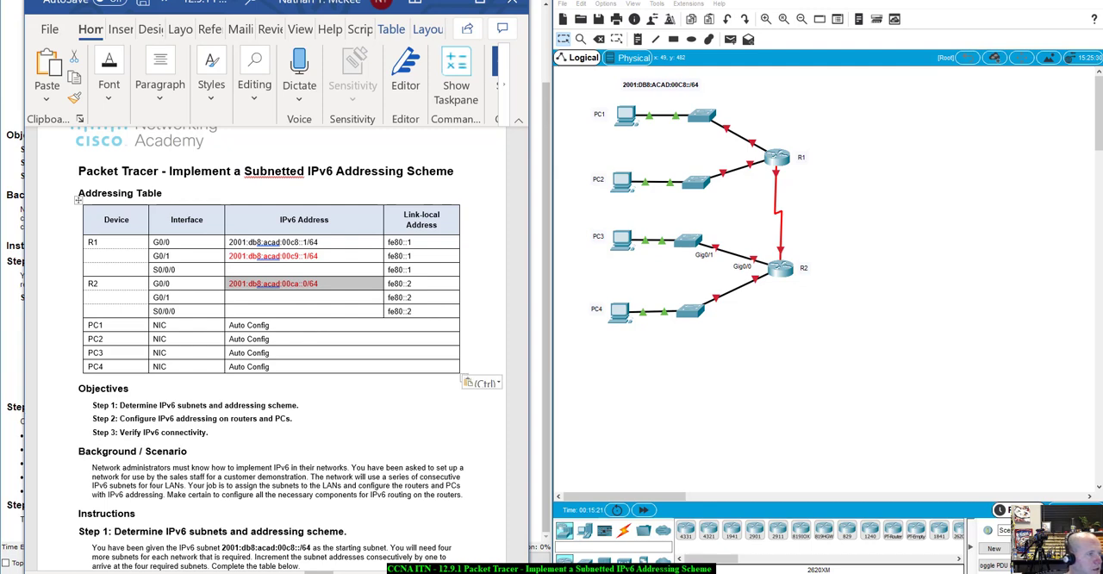
key(ctrl+v)
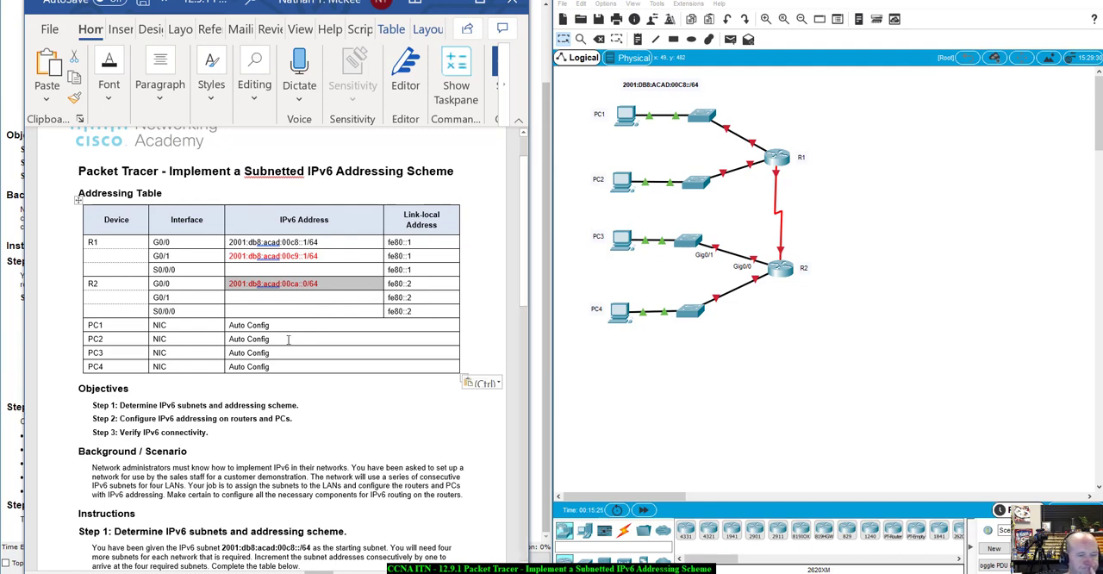
- Change the R2 G0/0 entry to the first host address, 2001:db8:acad:00ca::1/64
click(306, 284)
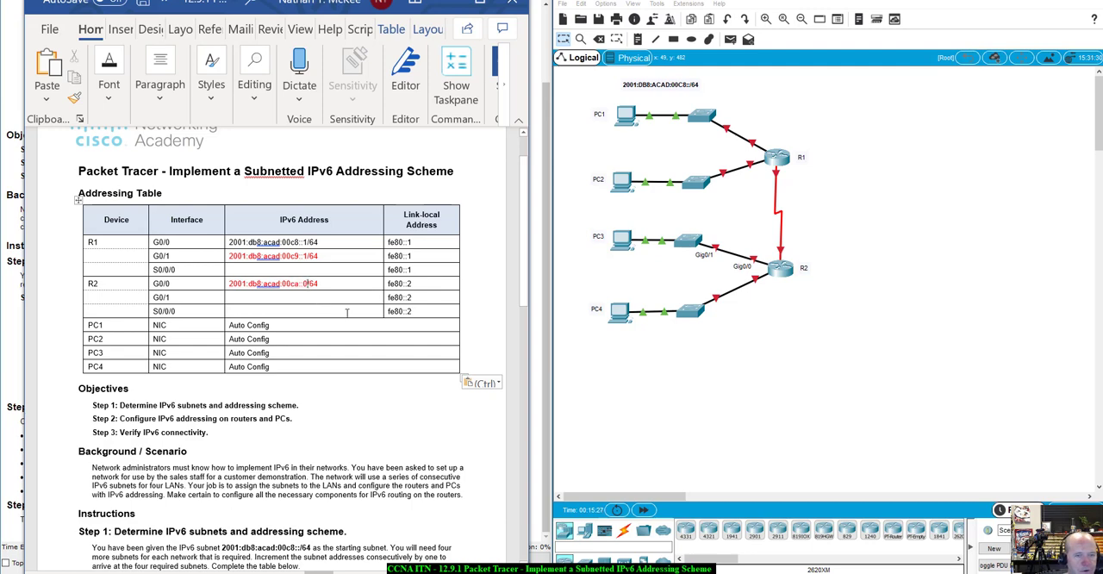
key(BackSpace)
key(BackSpace)
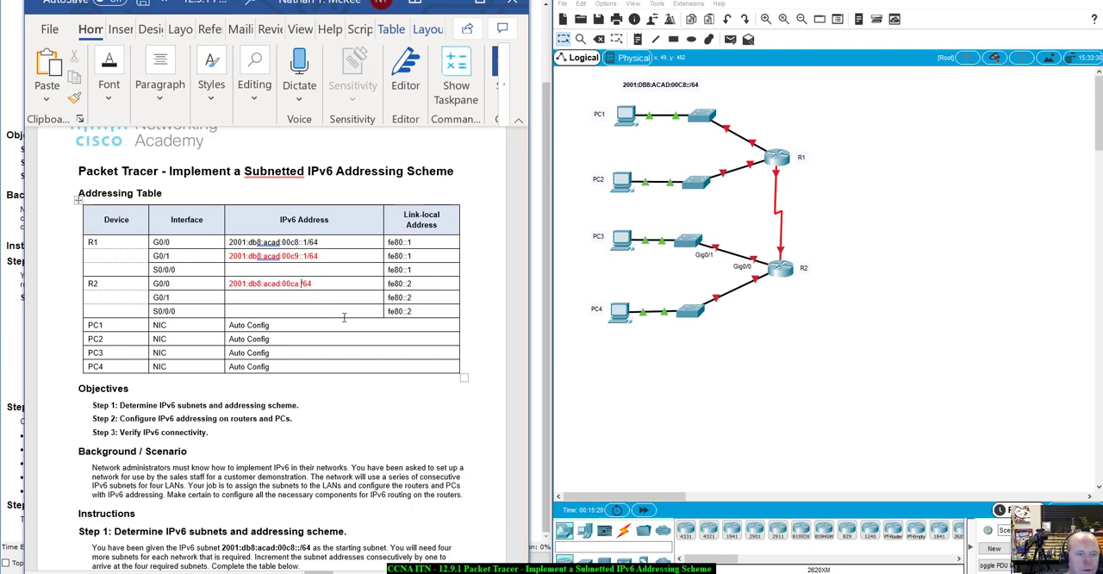
text(1)
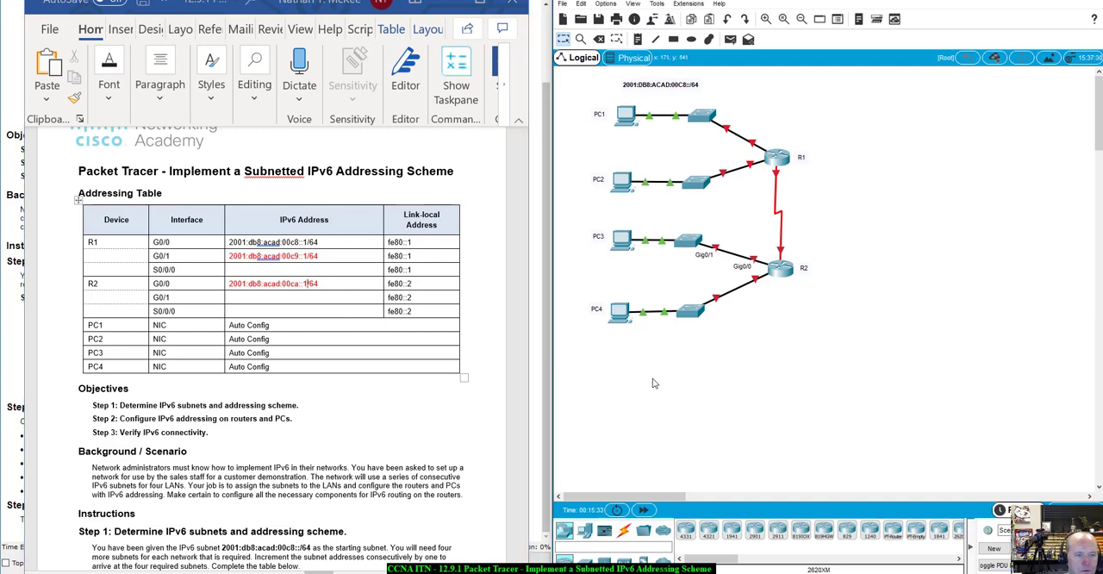
- Copy the R2 G0/1 LAN subnet address from the Subnet Table into the R2 G0/1 row of the Addressing Table
scroll(301, 435, down, 1)
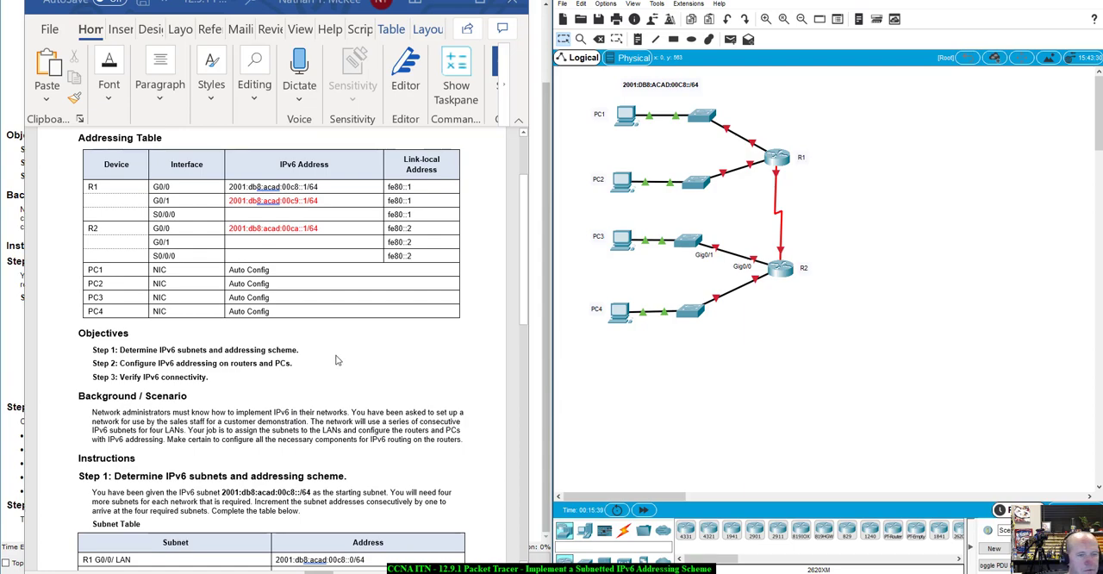
scroll(335, 371, down, 5)
scroll(336, 358, down, 1)
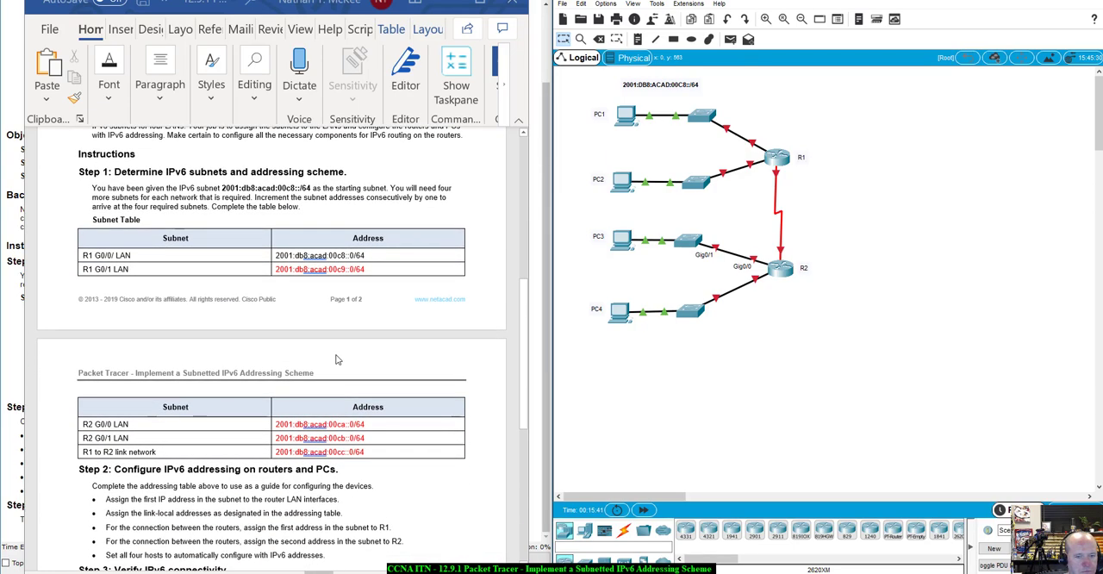
scroll(284, 387, down, 1)
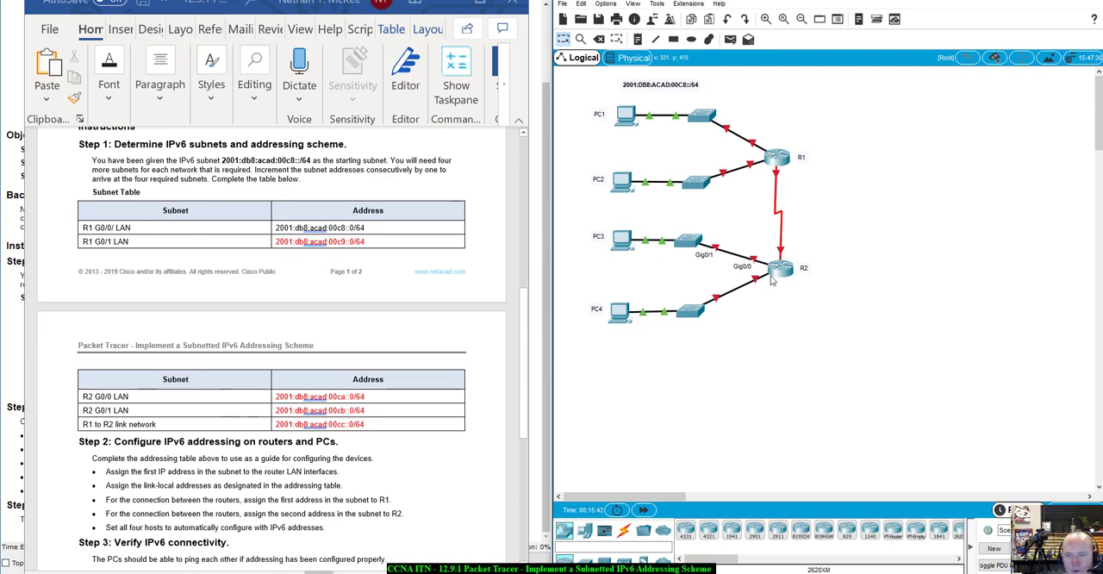
mouse_move(757, 286)
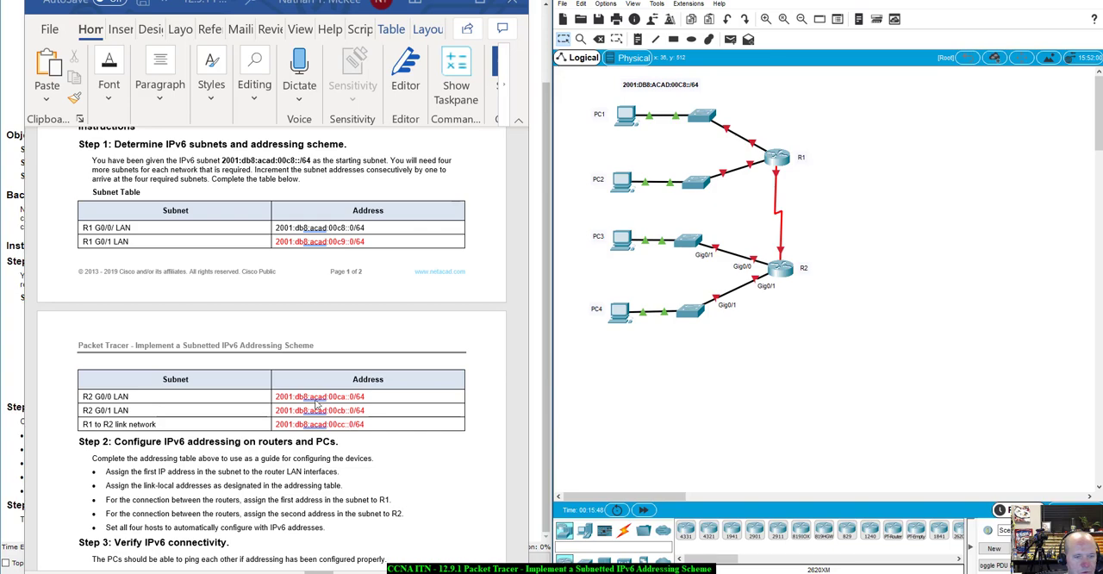
drag(366, 413, 285, 410)
right_click(285, 410)
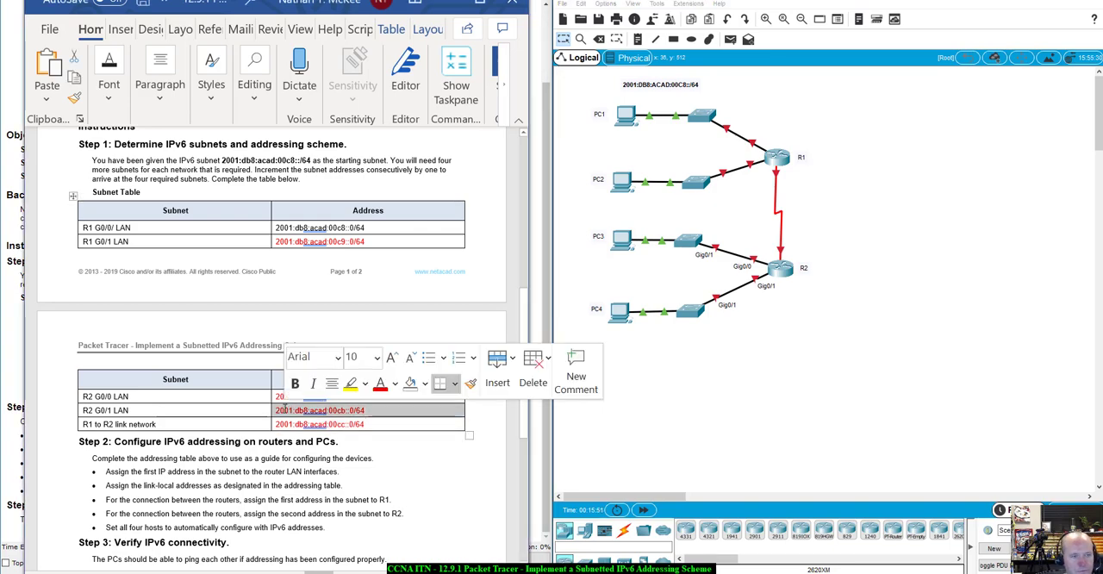
scroll(259, 379, up, 10)
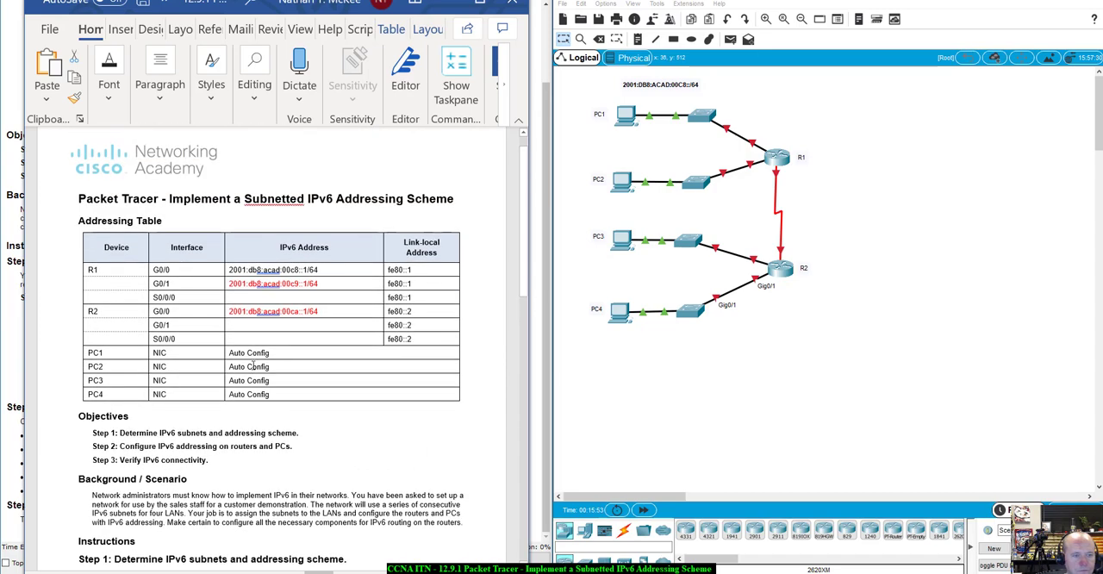
click(277, 324)
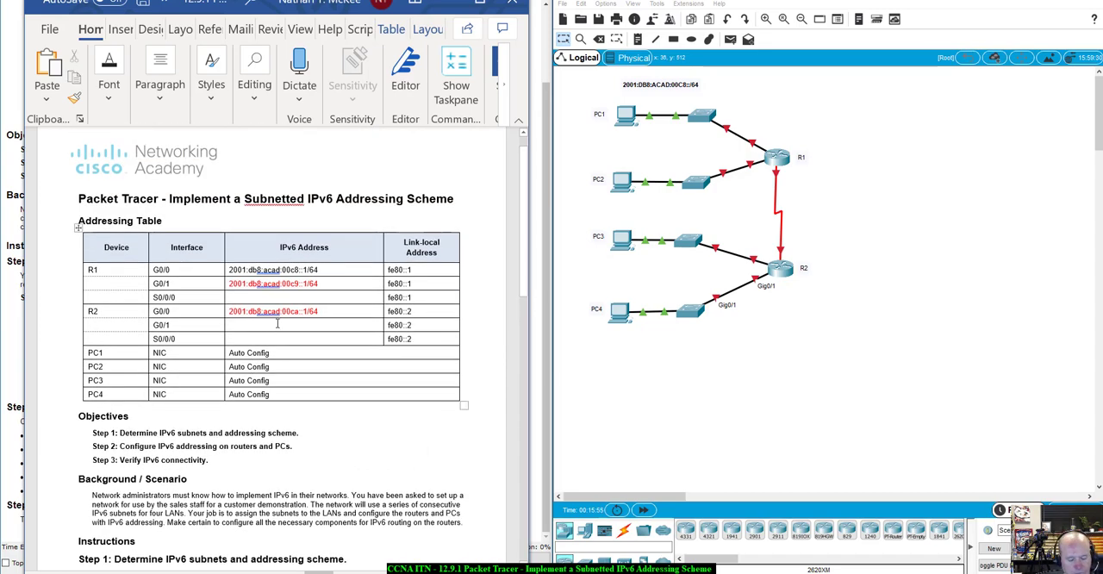
key(ctrl+v)
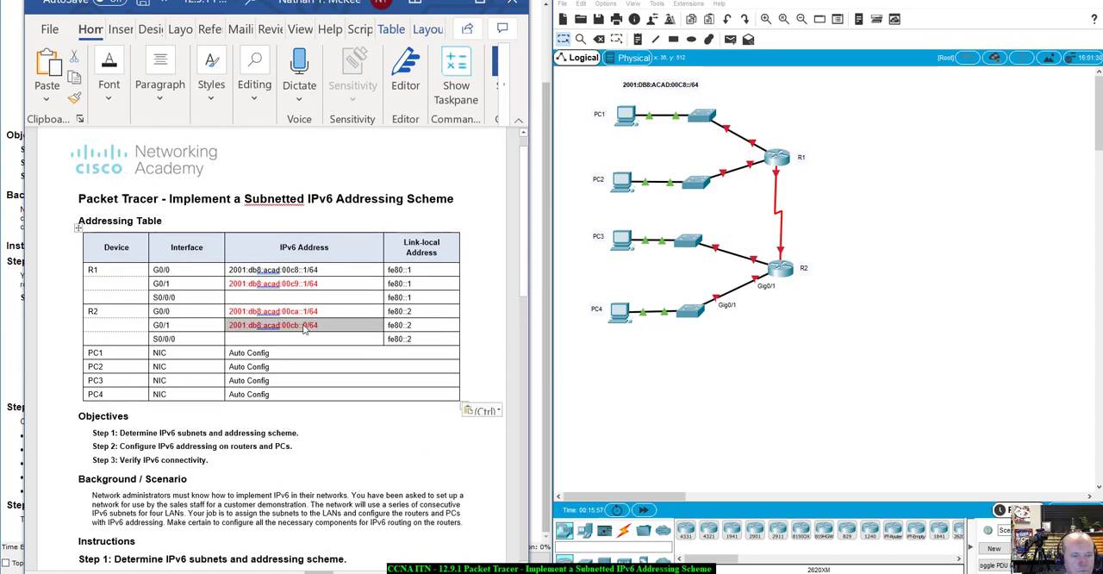
- Change the R2 G0/1 entry to the first host address, 2001:db8:acad:00cb::1/64
click(308, 331)
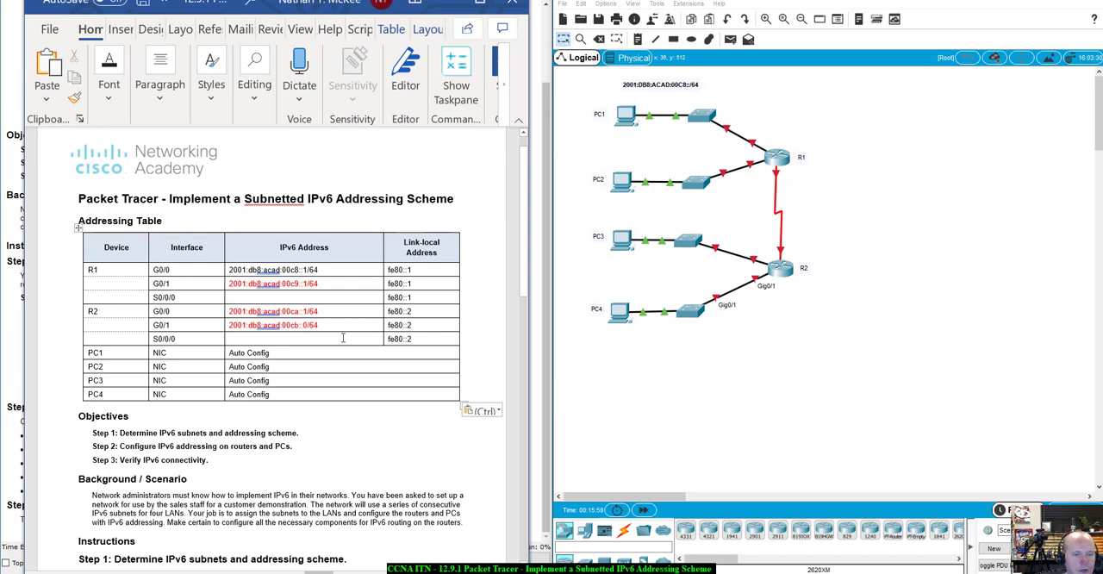
key(BackSpace)
text(1)
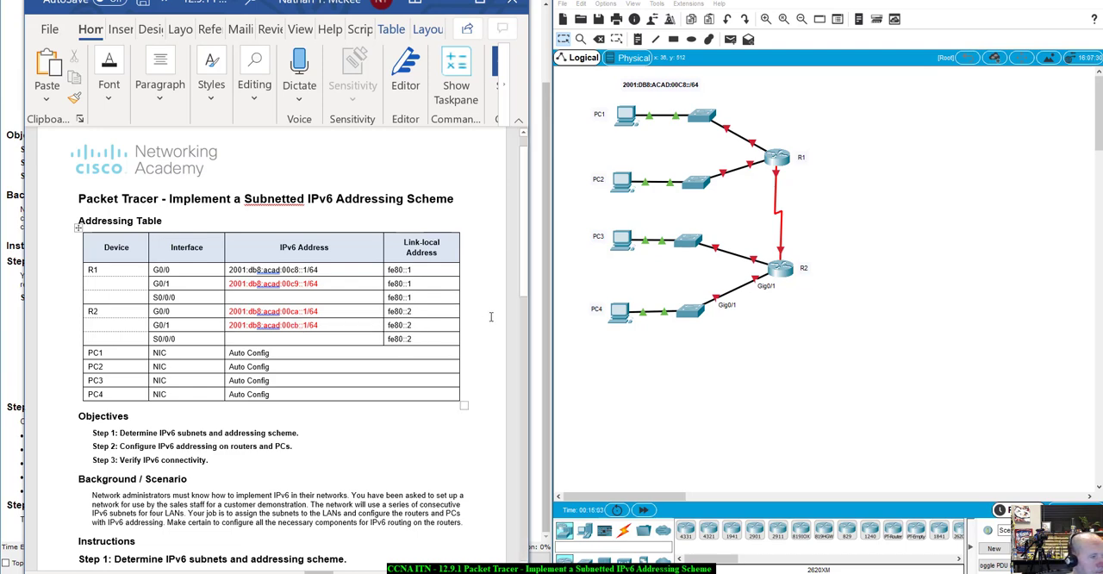
- Check the R1 to R2 link network subnet and the Step 2 rules for the router-to-router connection against the Addressing Table
scroll(486, 342, down, 10)
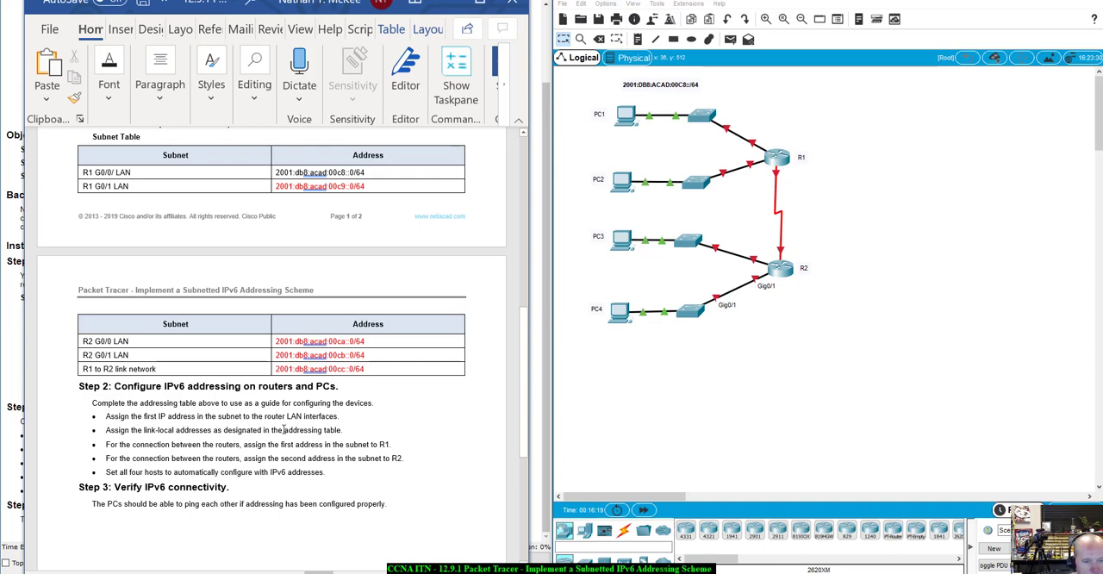
scroll(429, 465, up, 15)
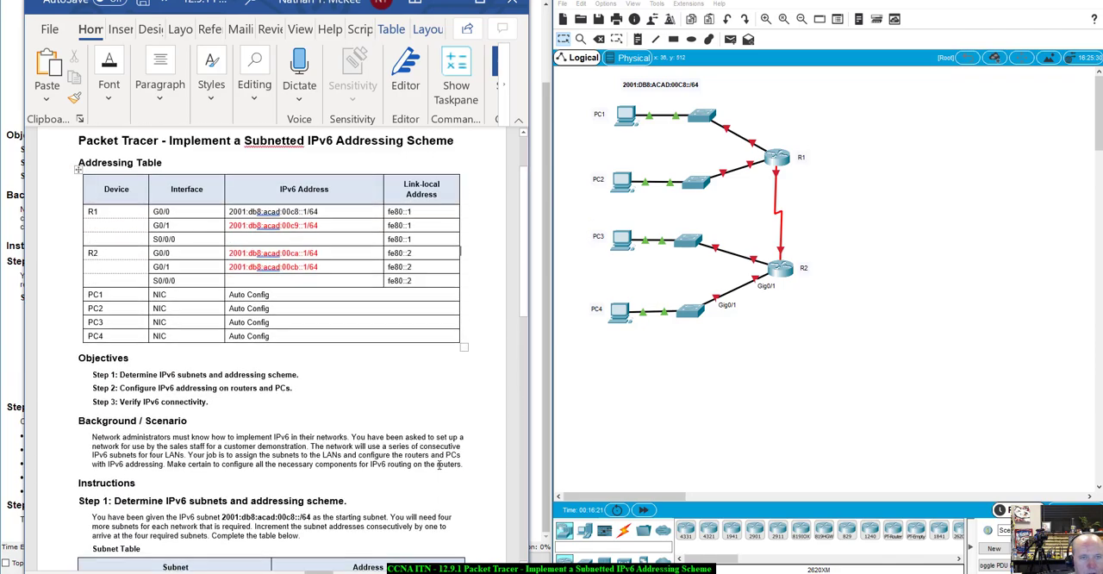
scroll(438, 464, down, 15)
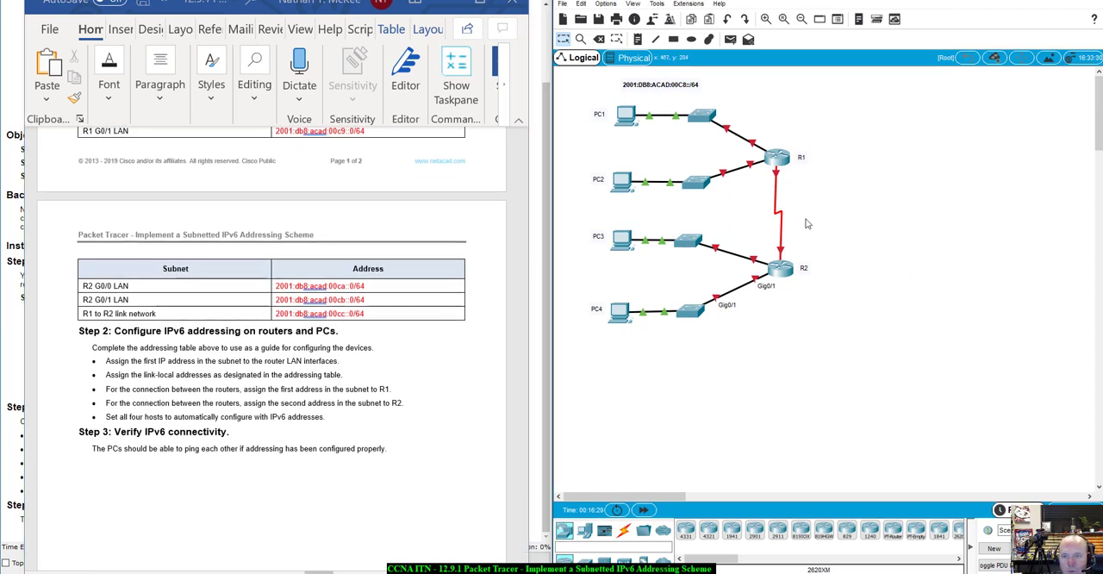
- Copy the R1 to R2 link network address from the Subnet Table into the R1 S0/0/0 row of the Addressing Table
mouse_move(777, 178)
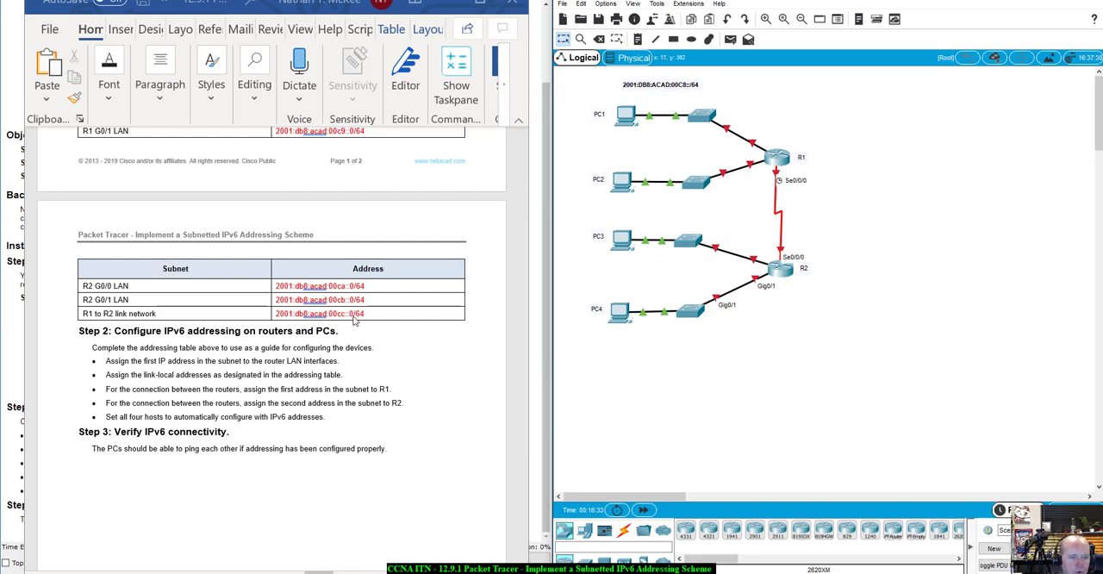
drag(364, 314, 284, 314)
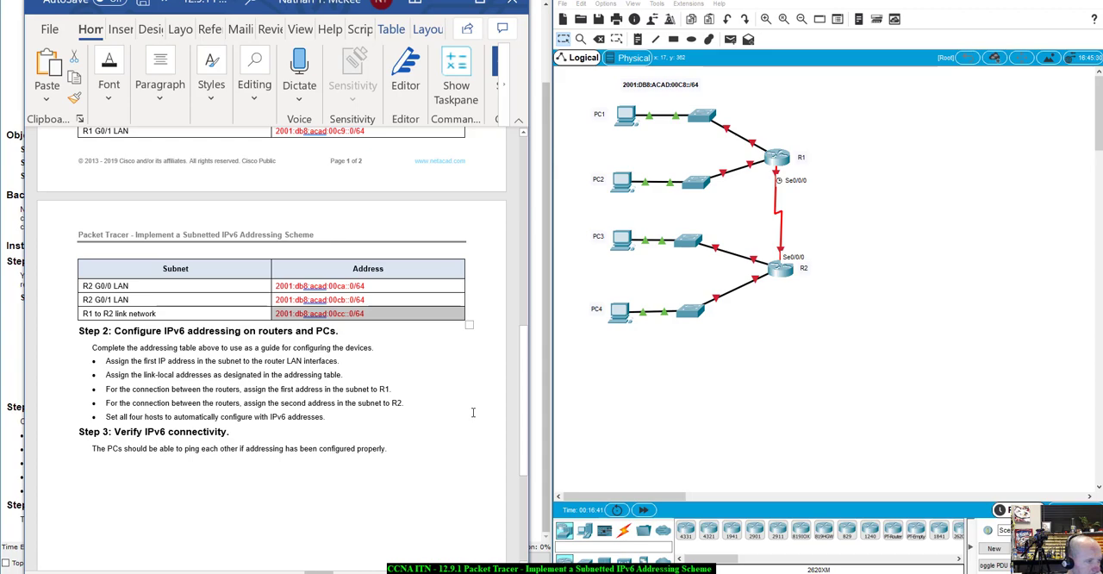
scroll(473, 412, up, 10)
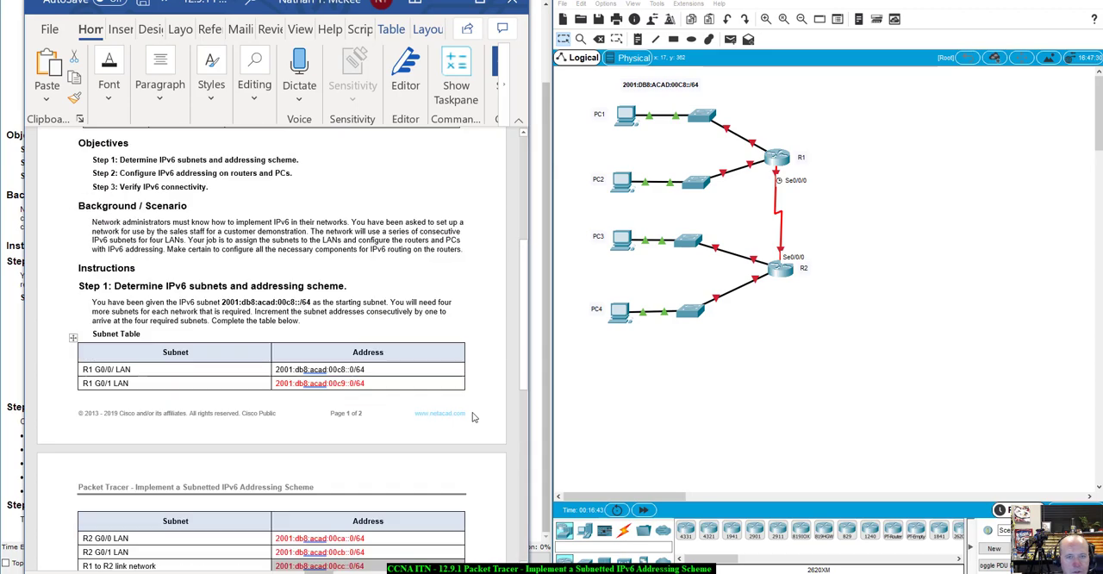
click(270, 325)
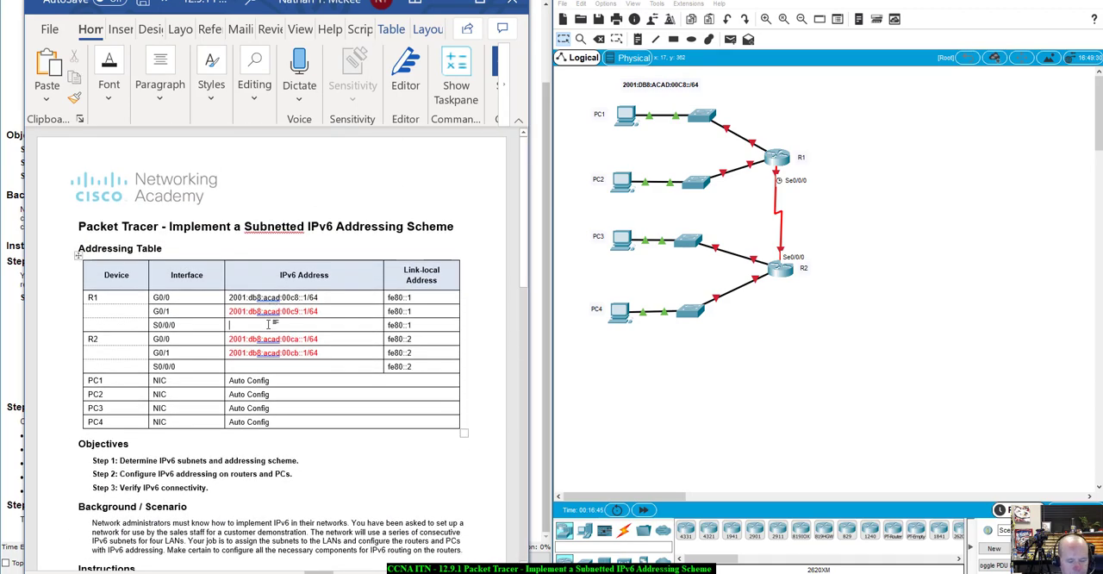
text(2001:db8:acad:00cc::1/64)
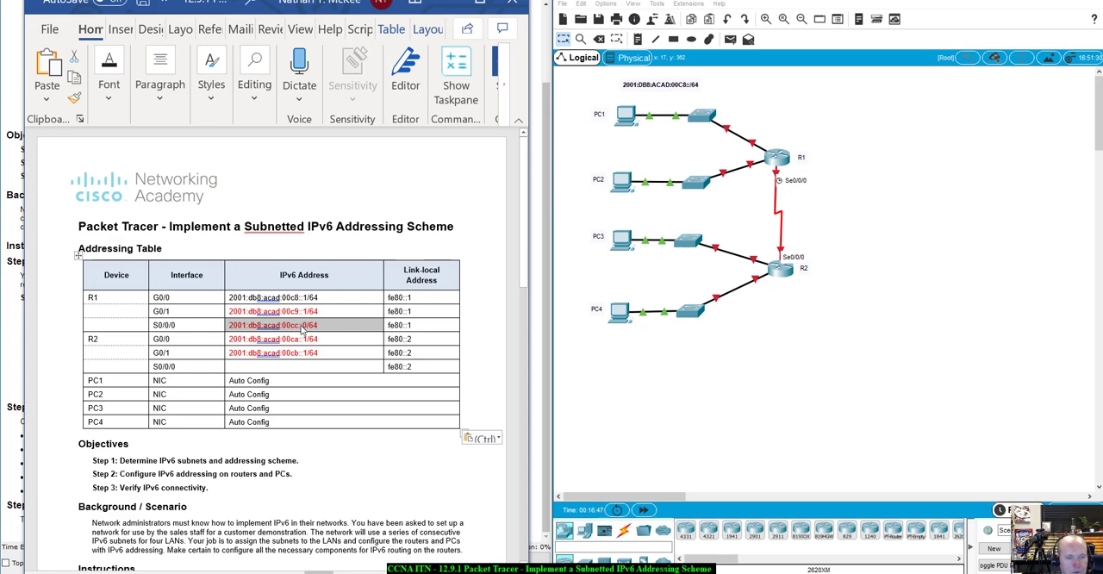
- Change the R1 S0/0/0 entry to the first address of the link subnet, 2001:db8:acad:00cc::1/64
click(308, 325)
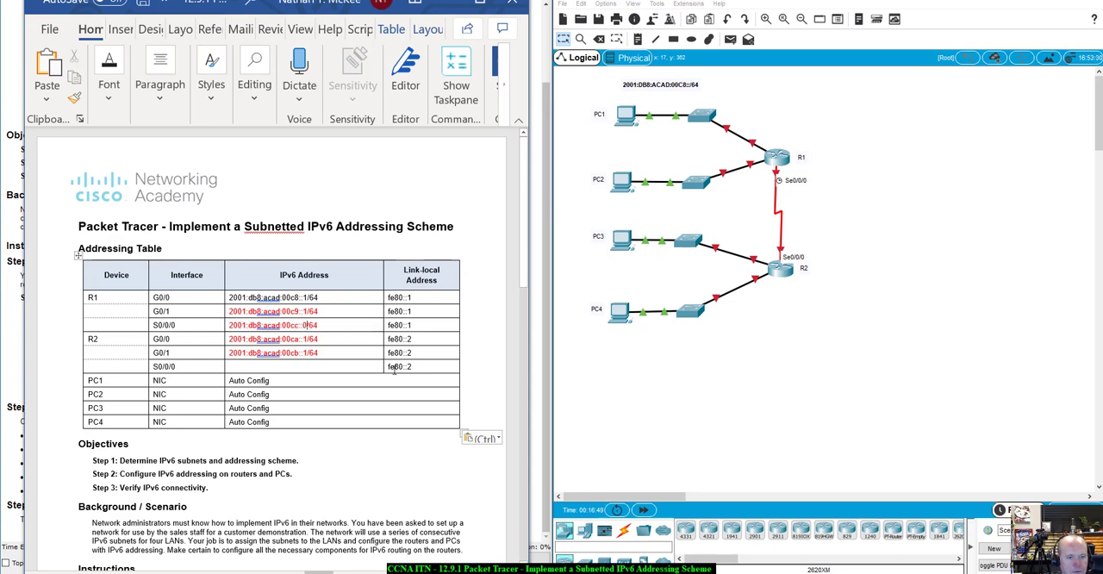
key(BackSpace)
text(1)
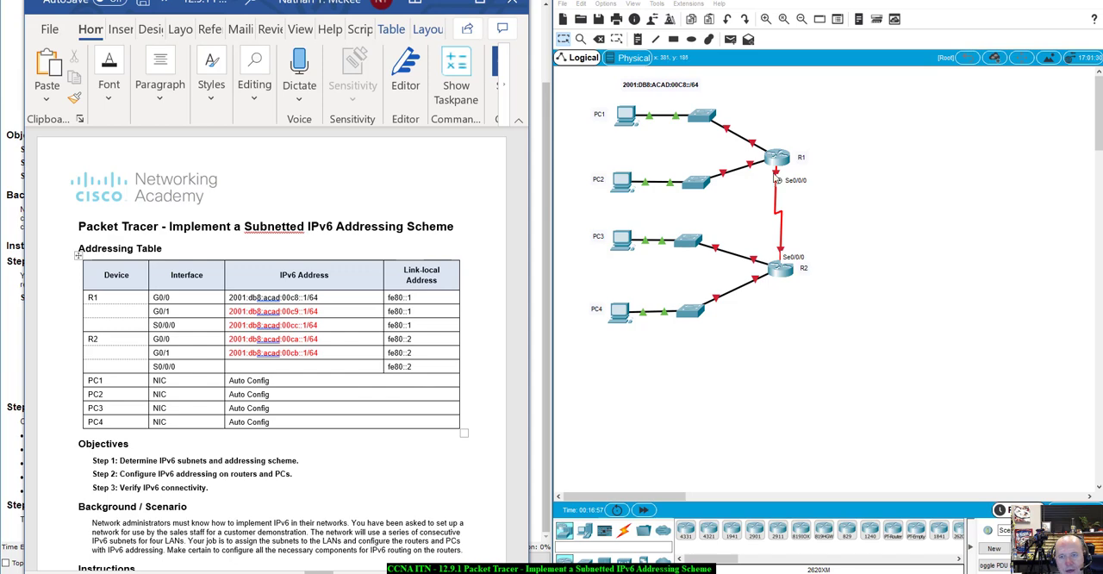
- Copy the R1 S0/0/0 IPv6 address into the R2 S0/0/0 row of the Addressing Table
drag(323, 338, 233, 324)
click(329, 338)
key(ctrl+c)
click(274, 367)
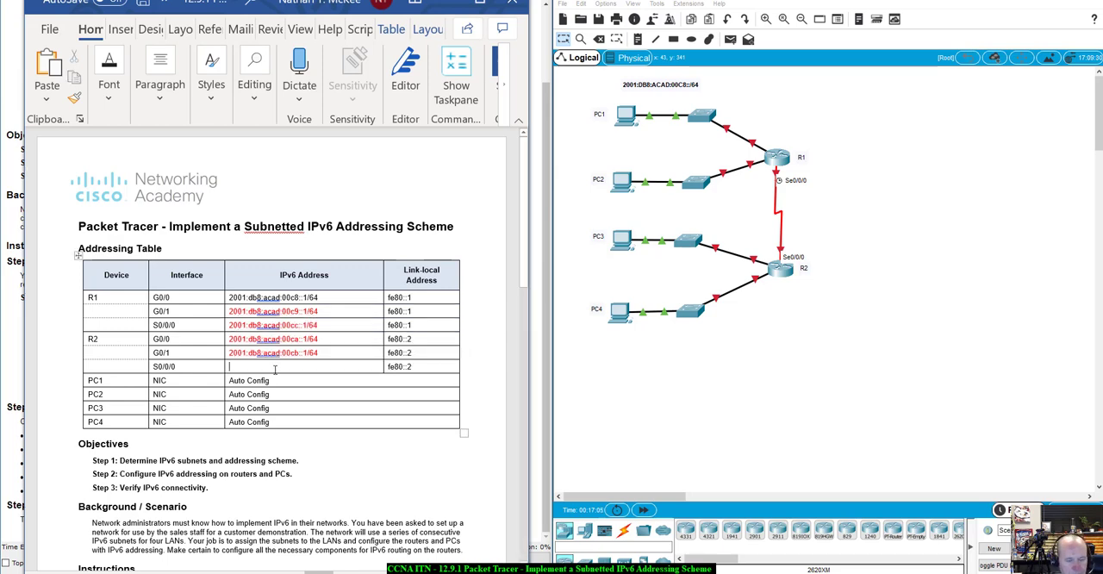
key(ctrl+v)
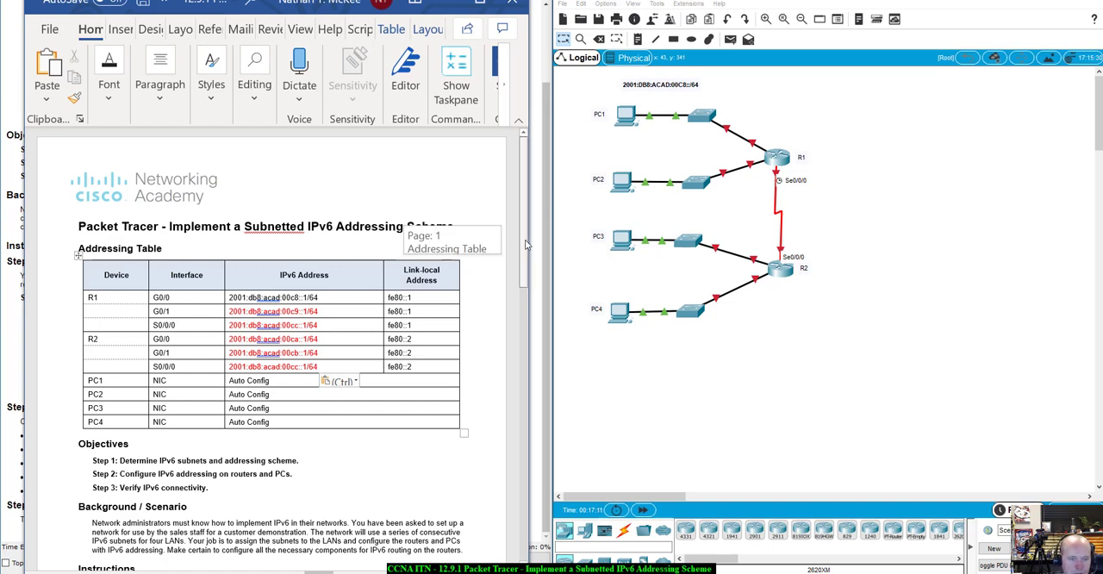
- Change the R2 S0/0/0 entry to the second address of the link subnet, 2001:db8:acad:00cc::2/64
click(304, 366)
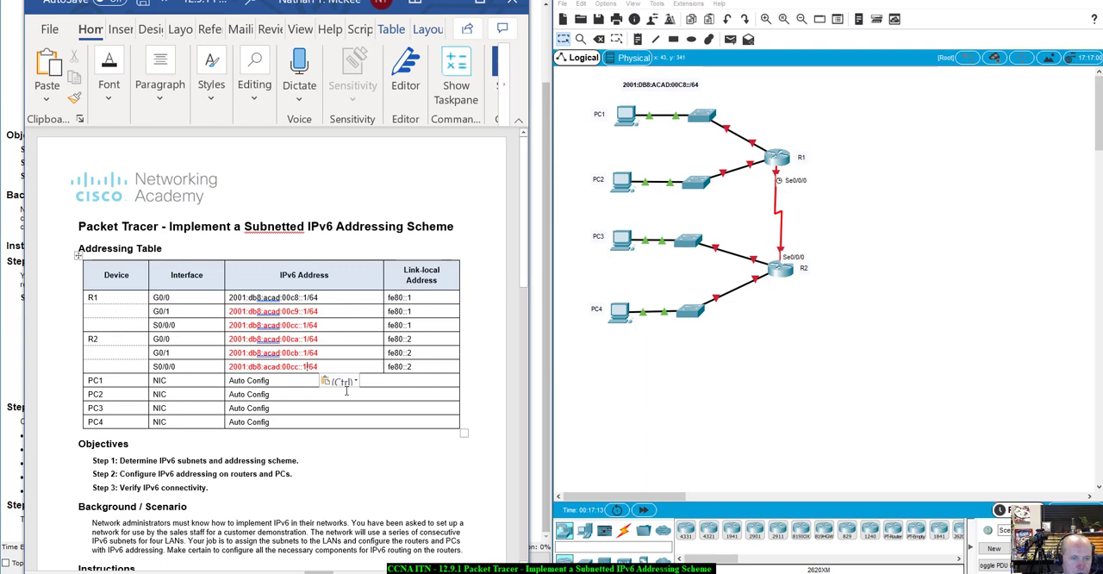
key(Delete)
text(2)
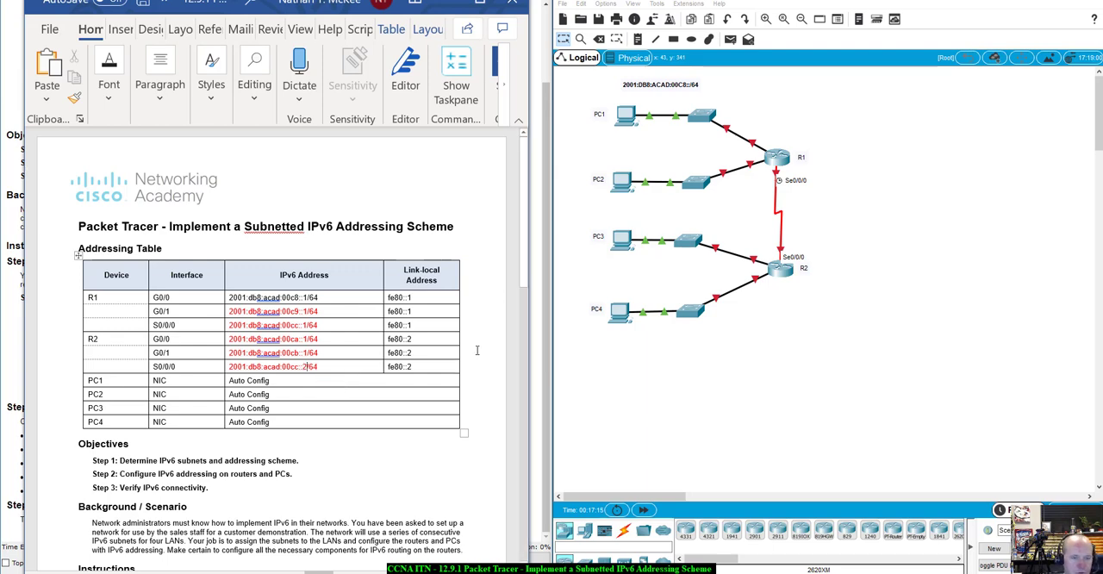
- Review the Step 2 rules for router links and automatic host addressing and the Step 3 instructions against the completed Addressing Table
drag(524, 238, 536, 441)
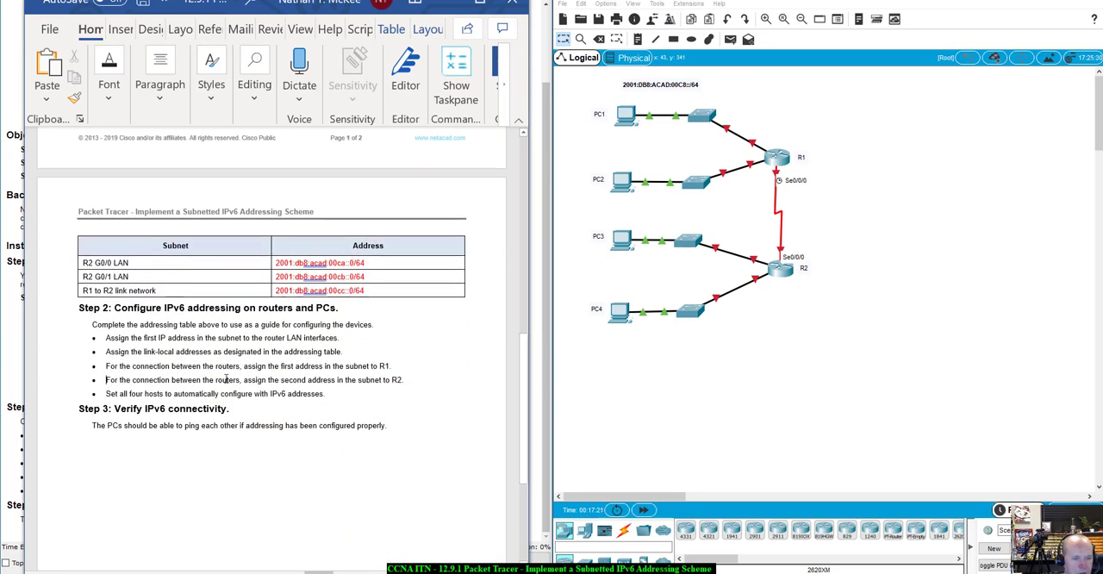
drag(226, 379, 395, 382)
click(415, 394)
scroll(436, 403, up, 2)
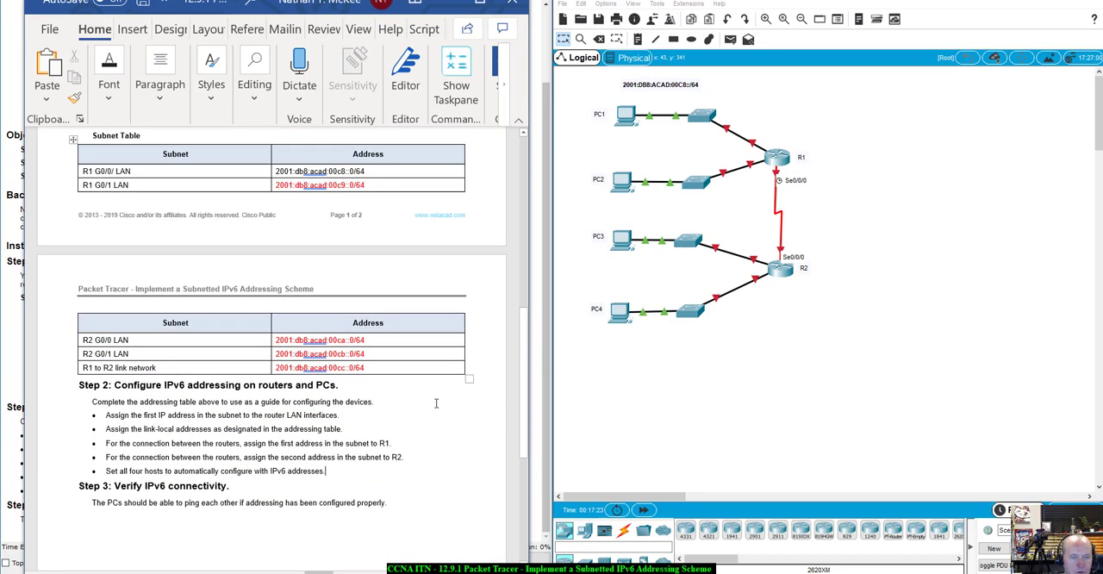
scroll(436, 403, up, 10)
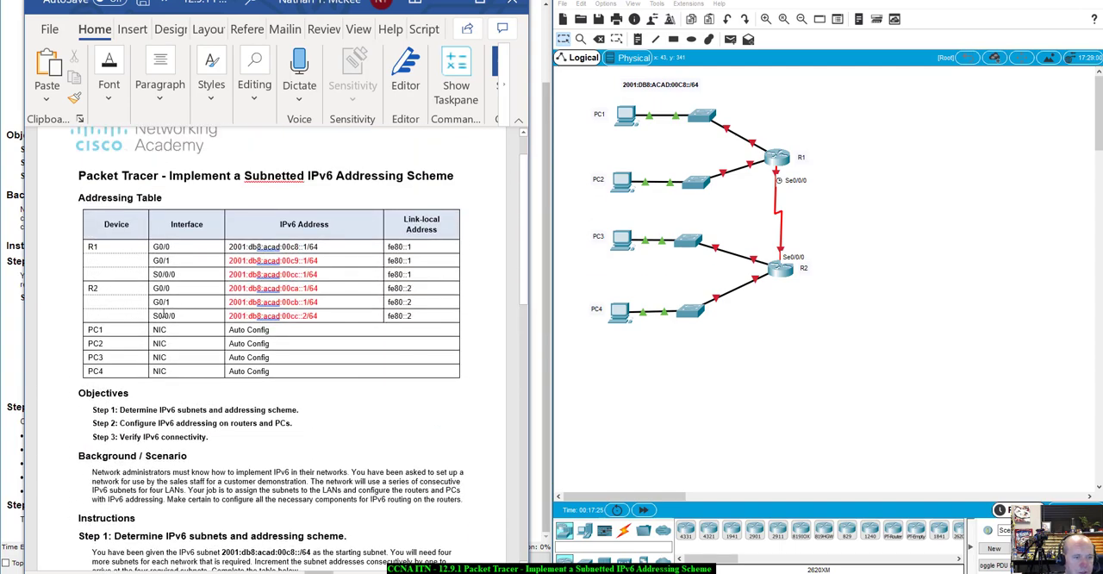
scroll(303, 349, down, 2)
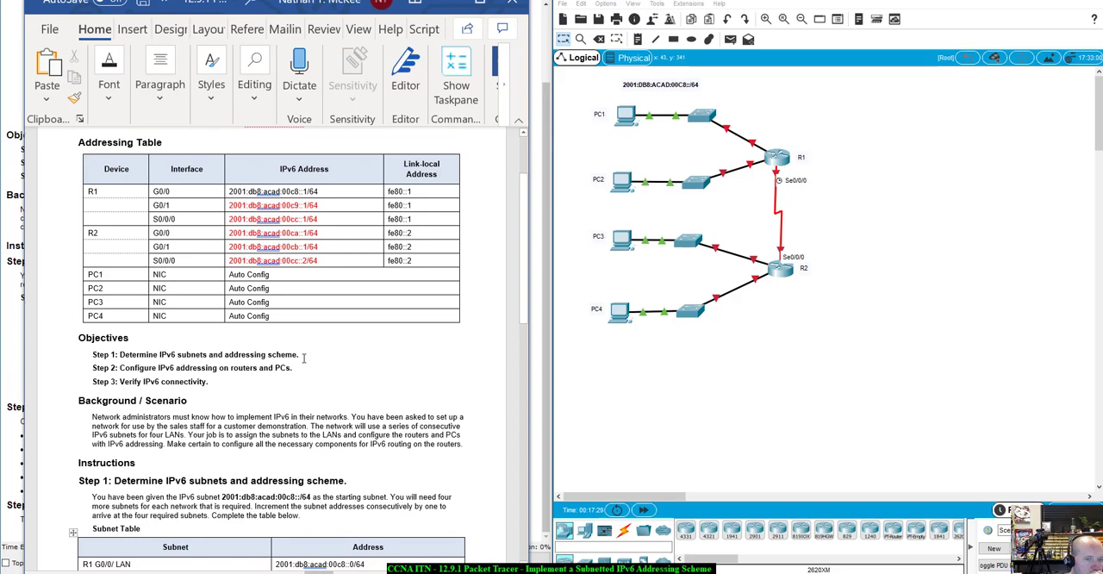
scroll(303, 357, down, 6)
scroll(303, 357, up, 4)
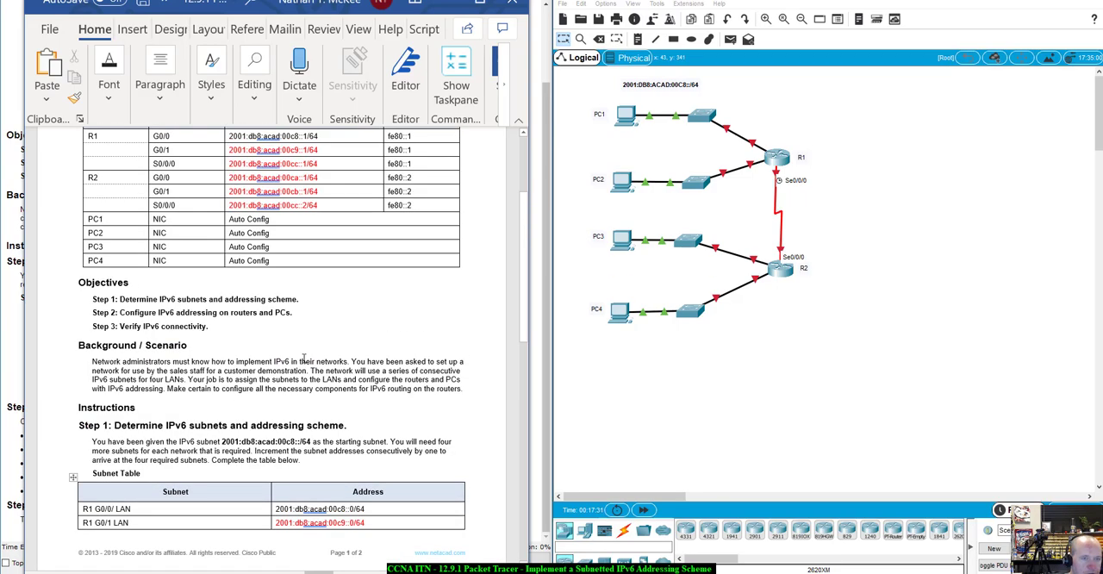
scroll(304, 359, down, 10)
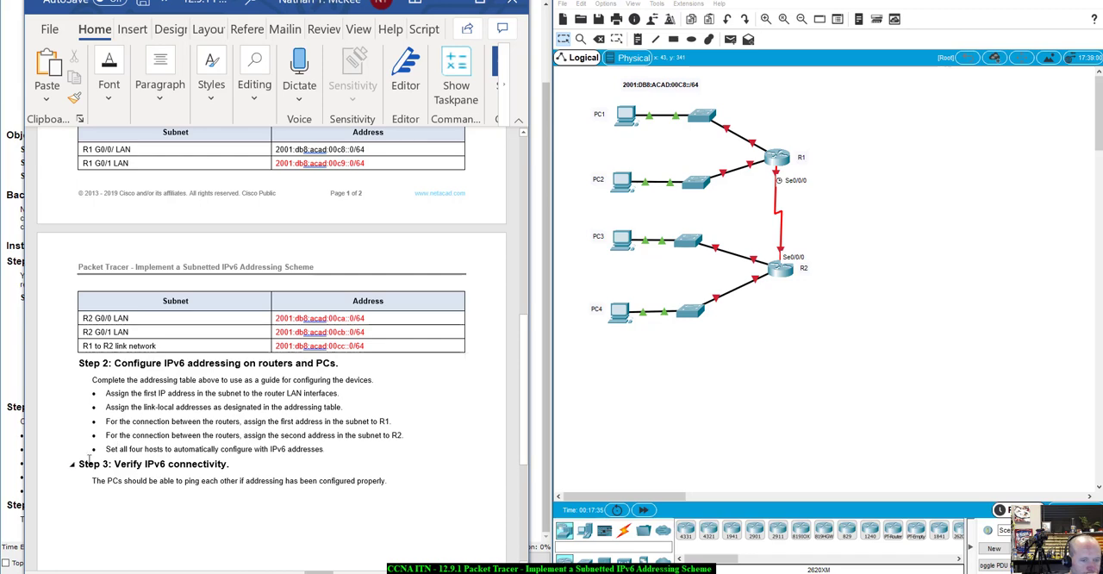
drag(106, 449, 311, 449)
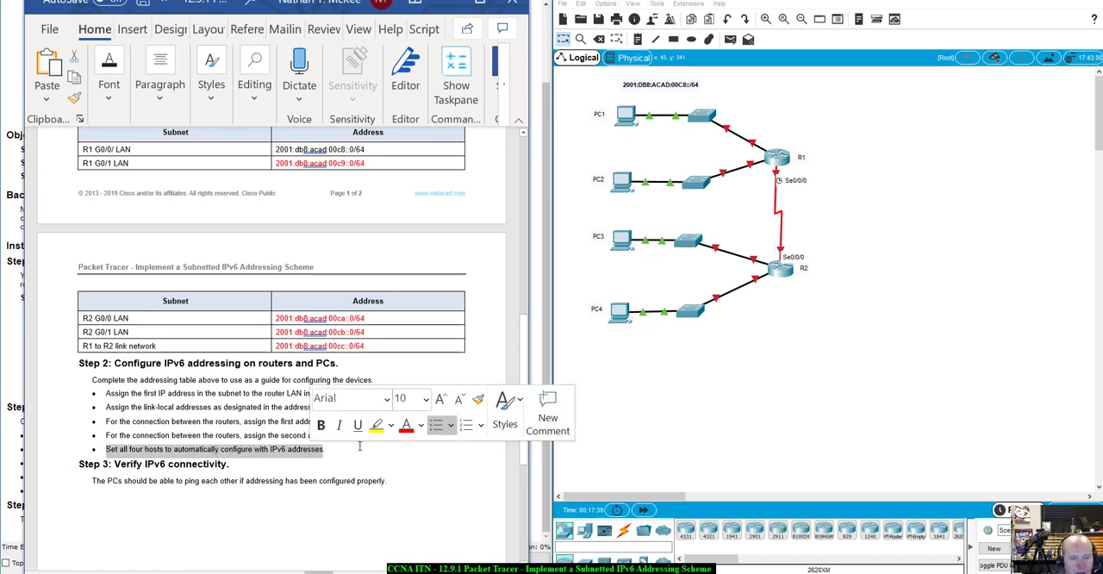
click(348, 453)
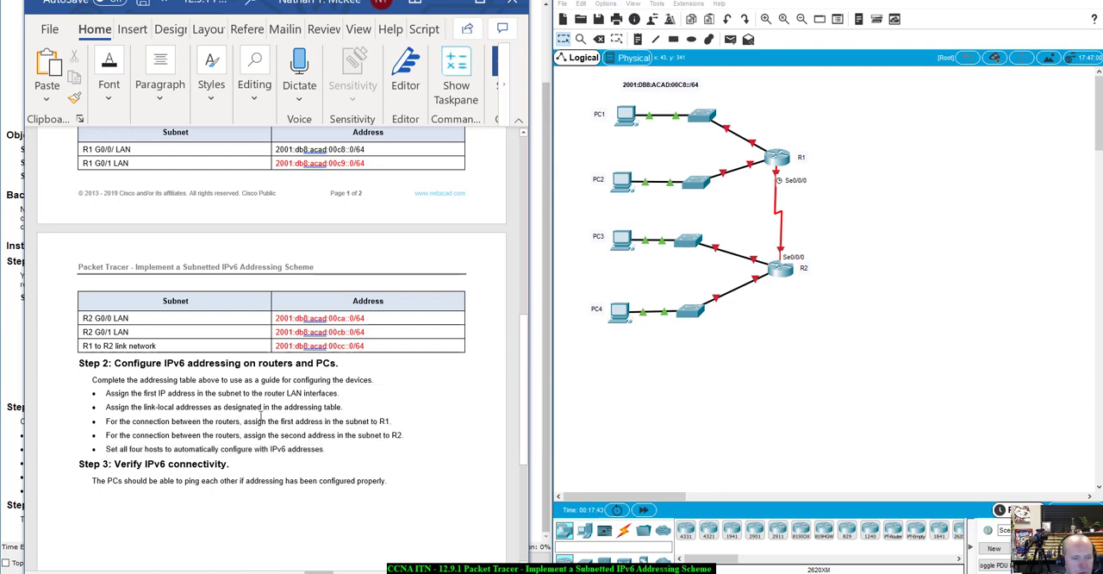
scroll(297, 430, down, 1)
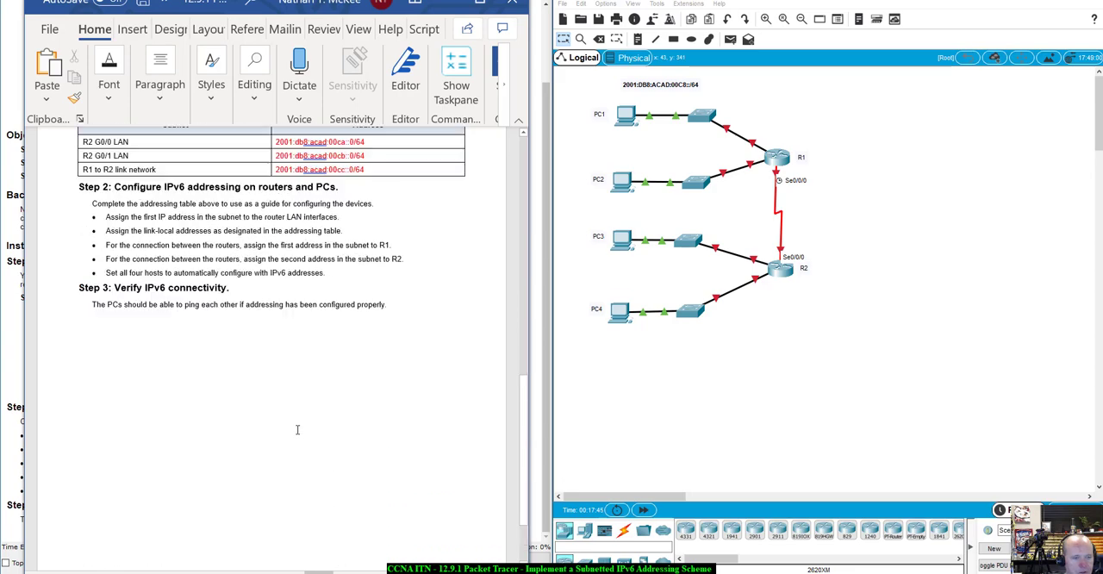
scroll(298, 429, up, 3)
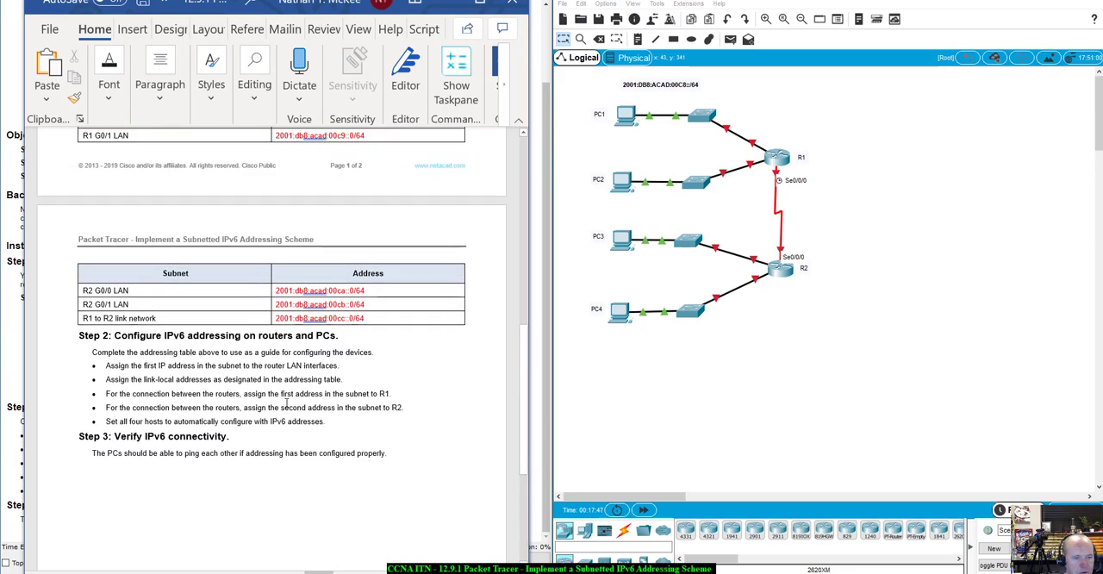
click(624, 112)
drag(608, 101, 958, 161)
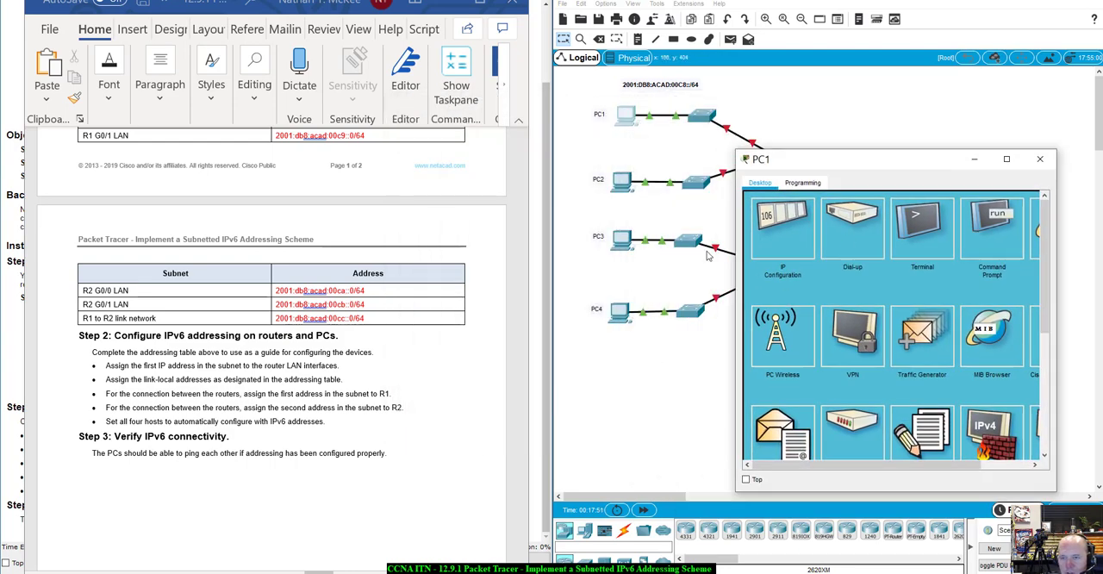
click(765, 227)
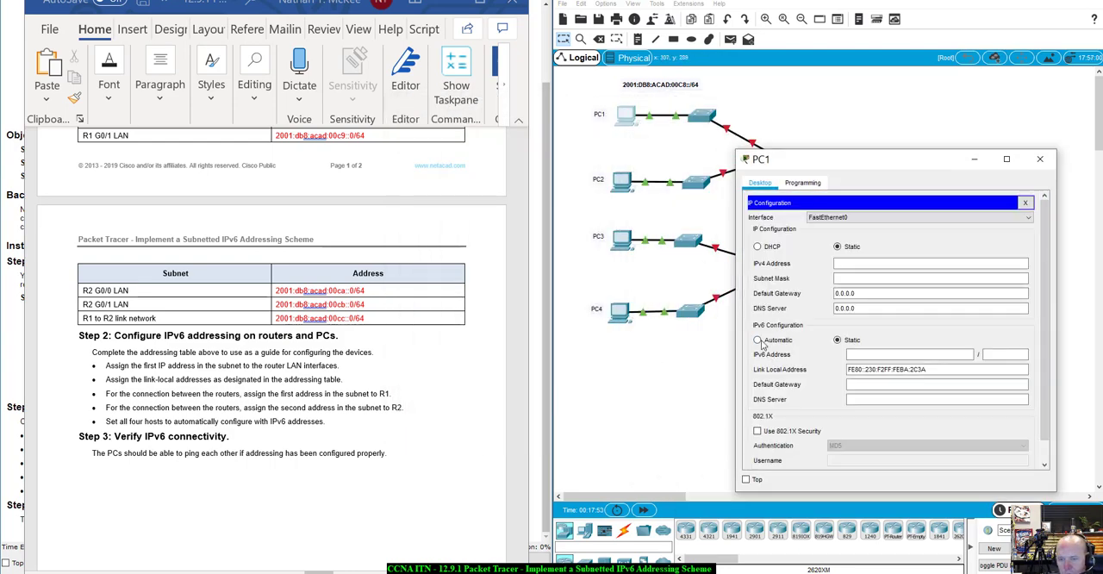
click(758, 339)
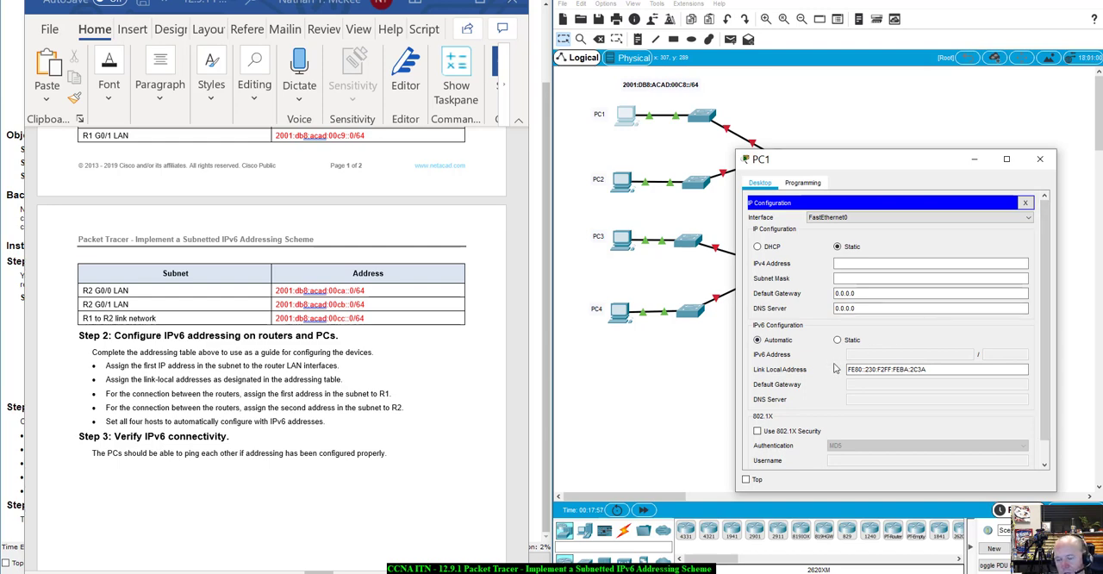
click(837, 340)
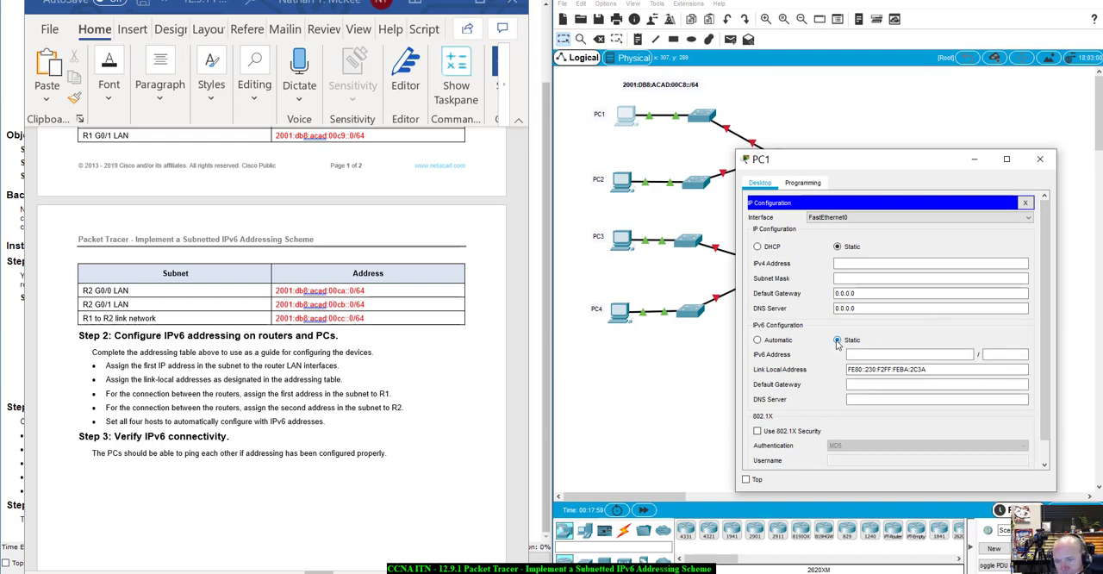
click(1040, 158)
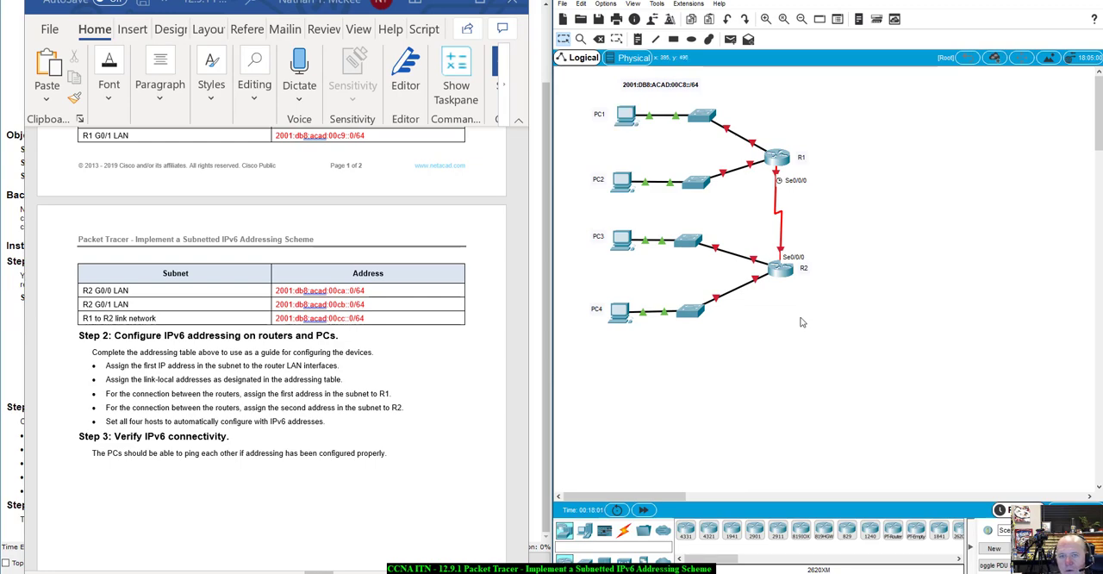
- Open router R1's command line, enter privileged and global configuration mode, and bring the Addressing Table into view beside it
click(779, 156)
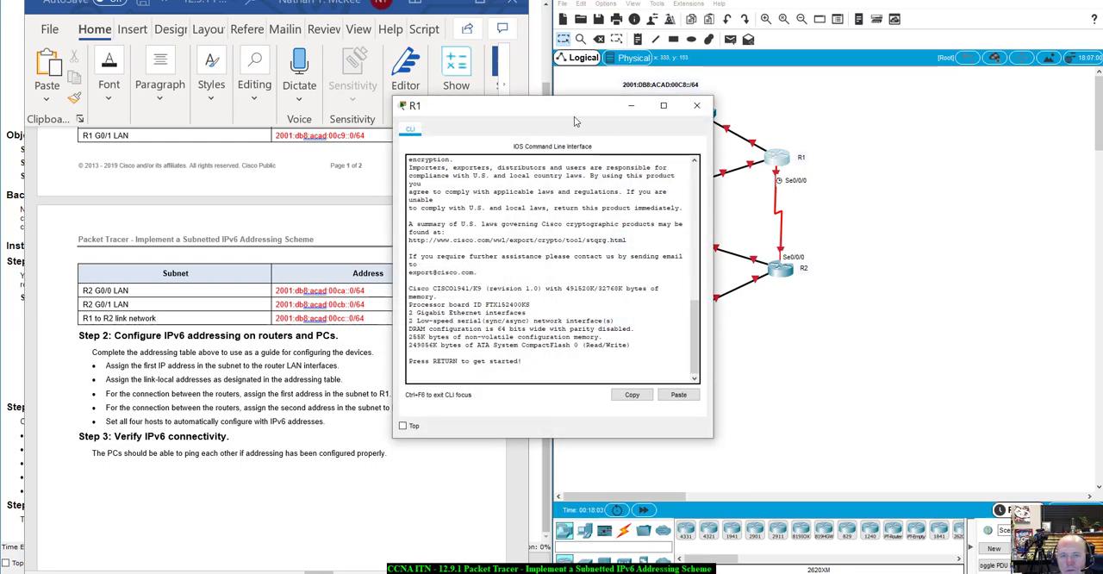
drag(789, 193, 888, 233)
key(Return)
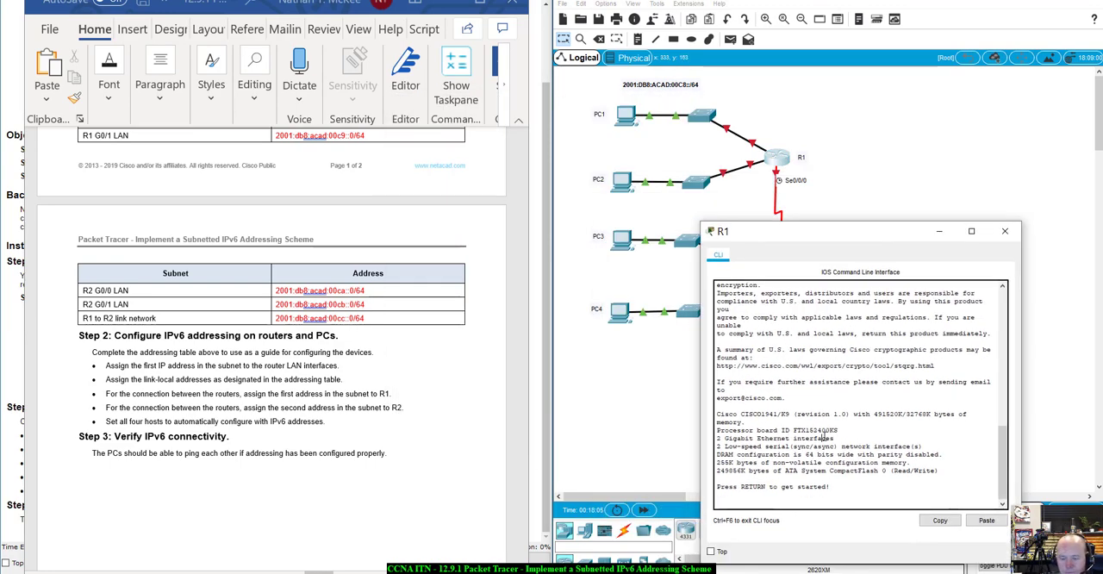
text(enable)
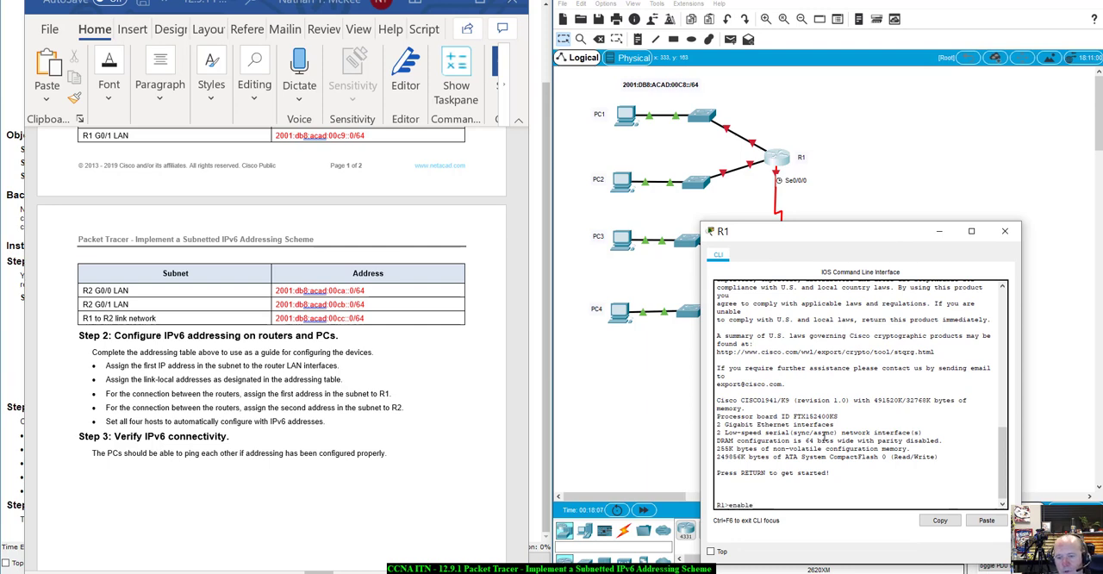
key(Return)
text(confi)
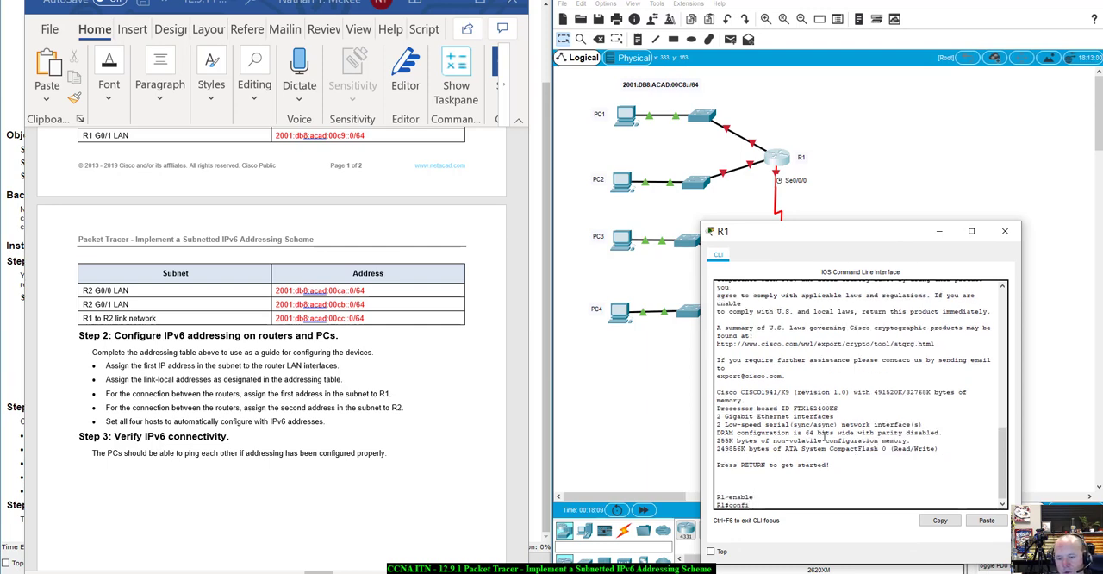
text(g t)
key(Return)
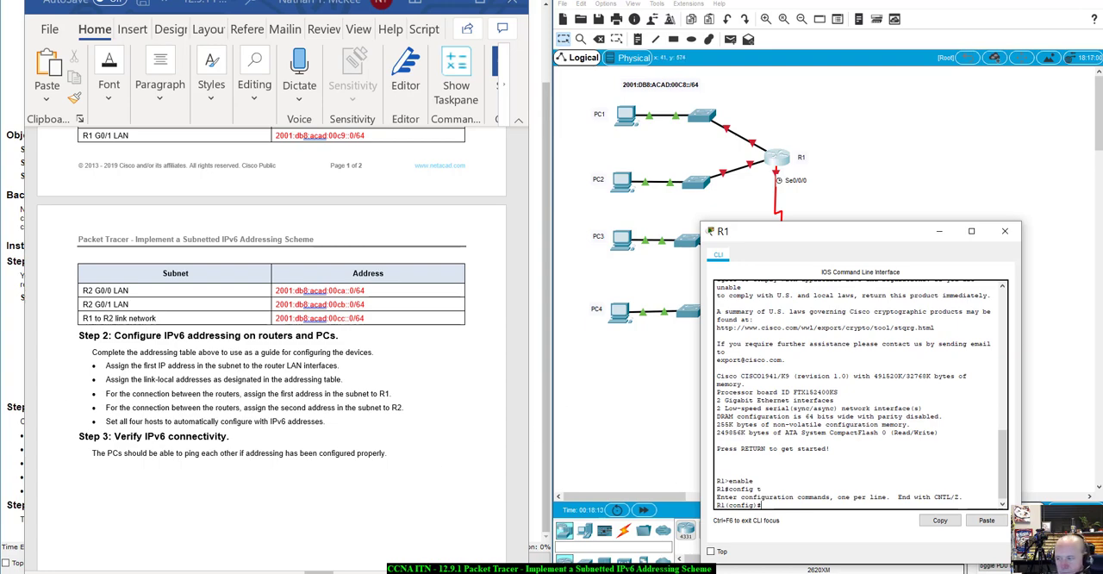
scroll(272, 345, up, 10)
drag(819, 231, 741, 173)
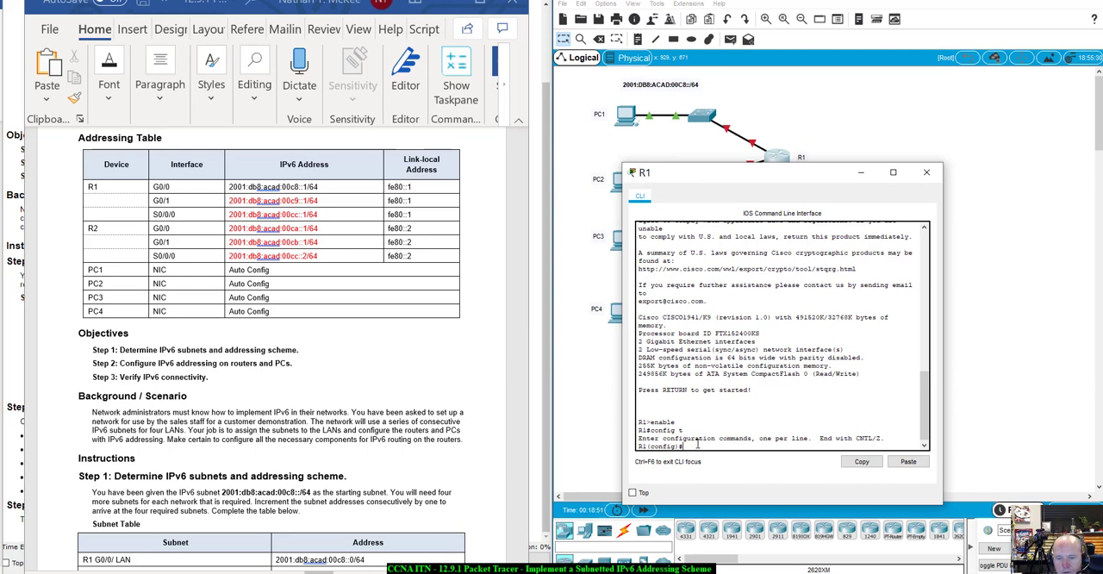
text(int)
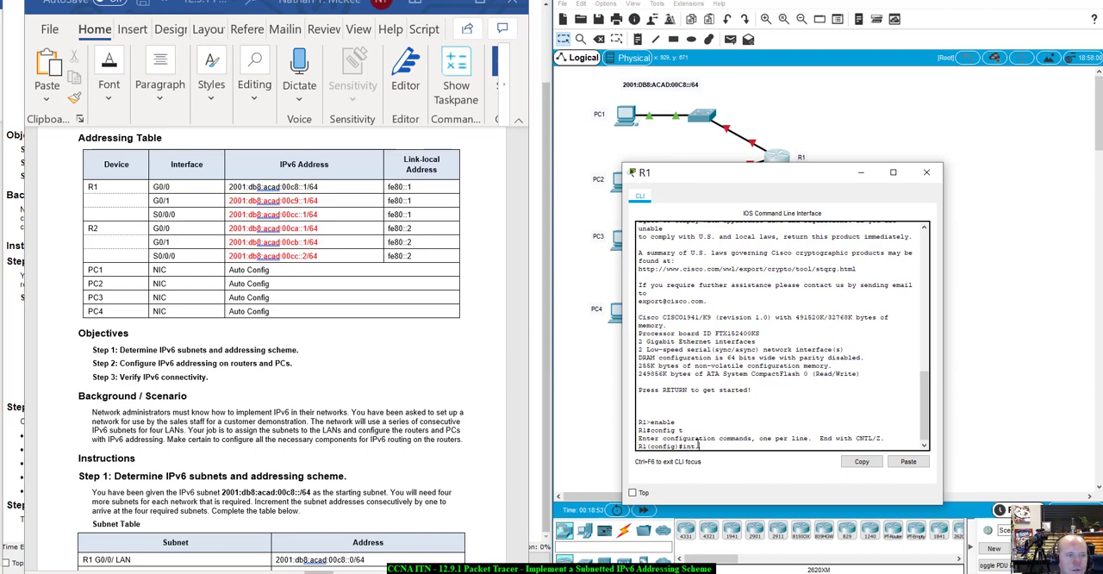
text( g0/)
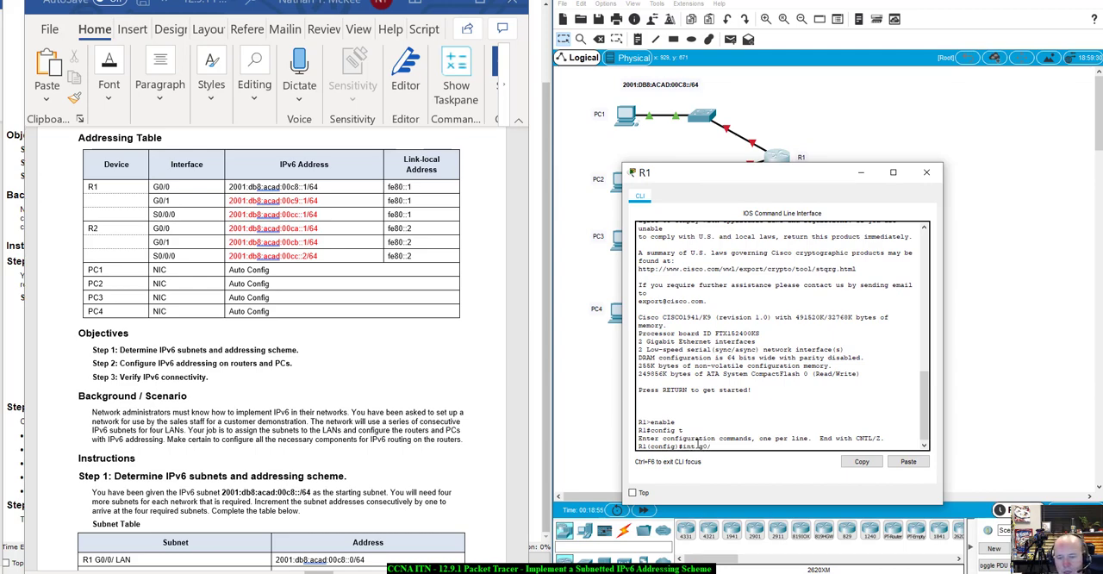
key(BackSpace)
key(BackSpace)
key(BackSpace)
key(BackSpace)
key(BackSpace)
key(BackSpace)
key(BackSpace)
- Display R1's running configuration without leaving configuration mode and examine its interface sections and static IPv6 route
text(do)
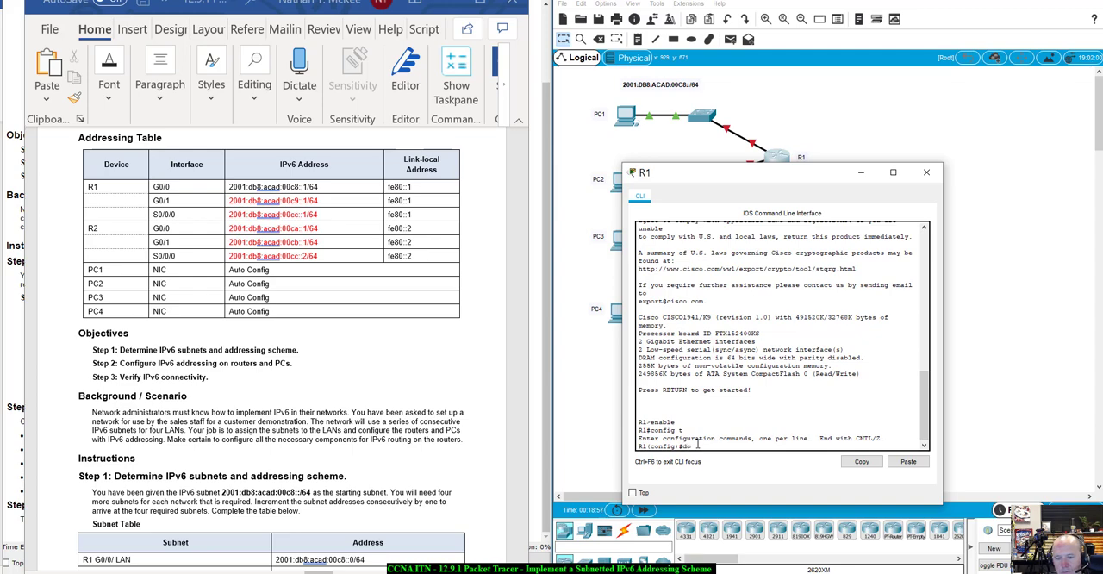
text( show run)
key(Return)
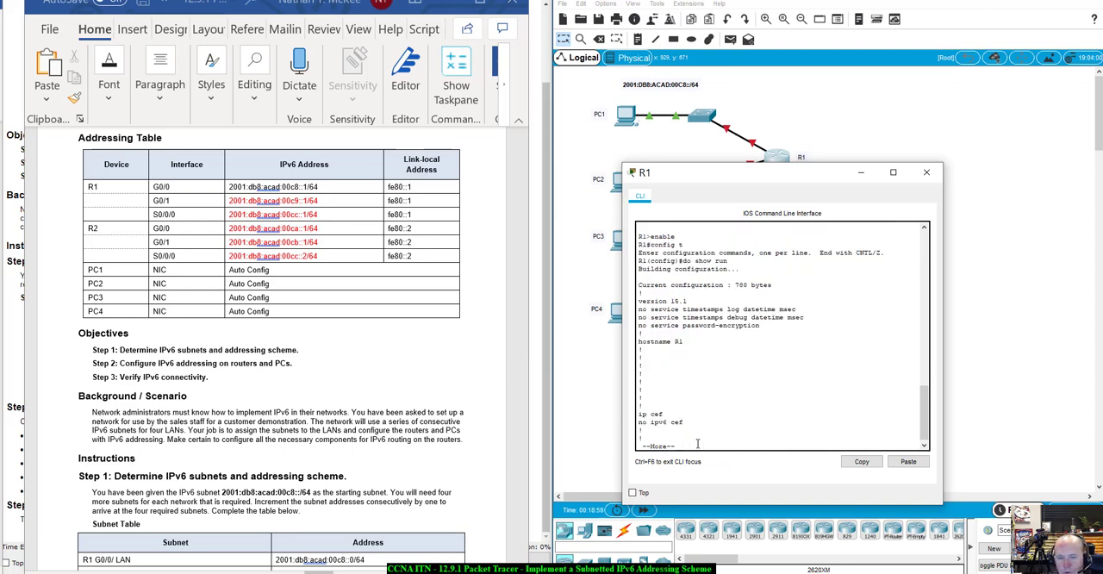
key(space)
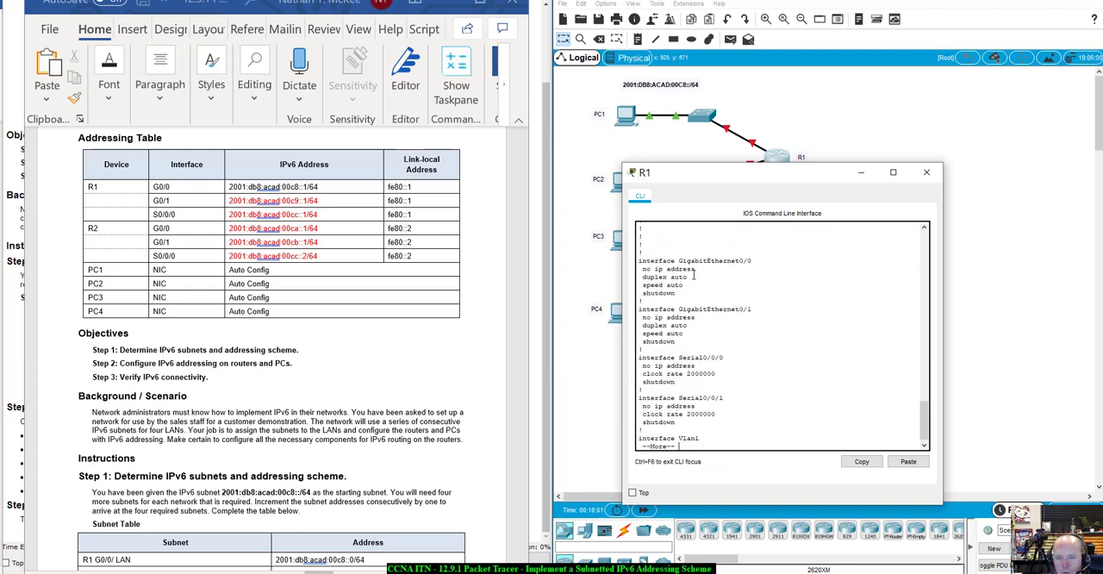
key(space)
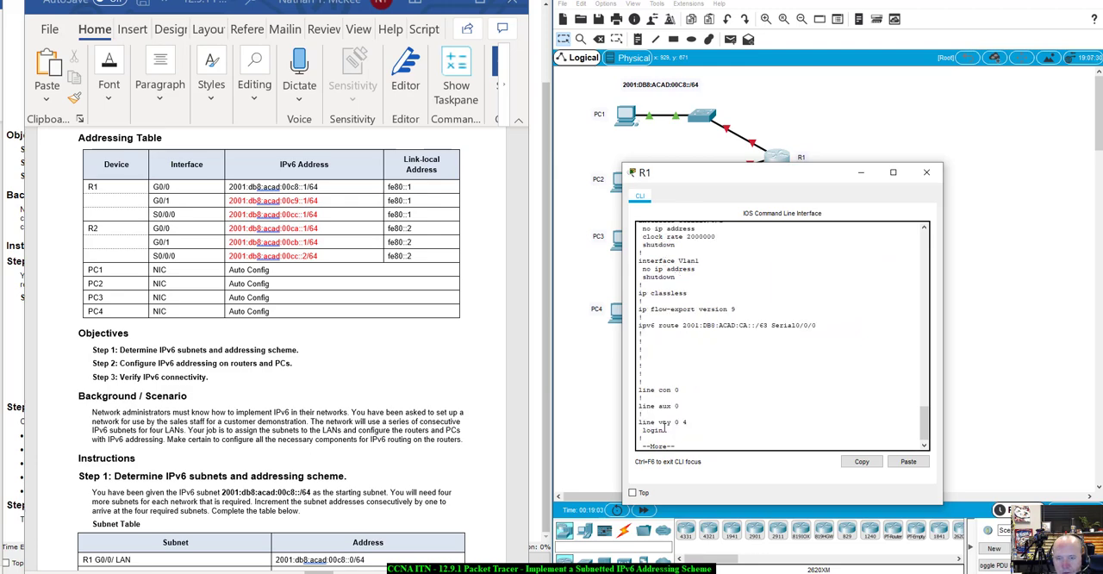
drag(638, 325, 819, 328)
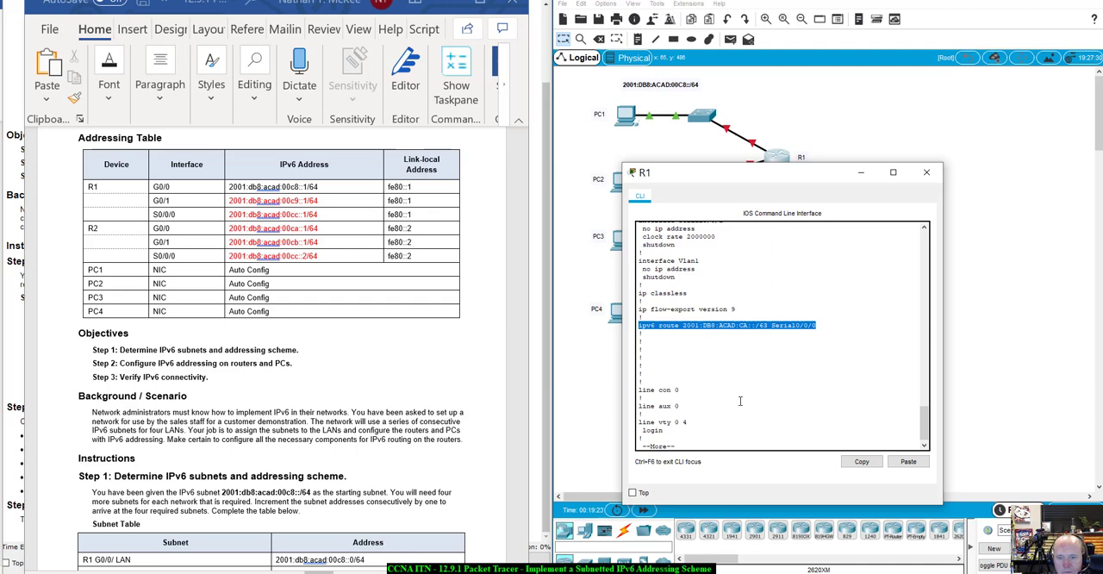
key(space)
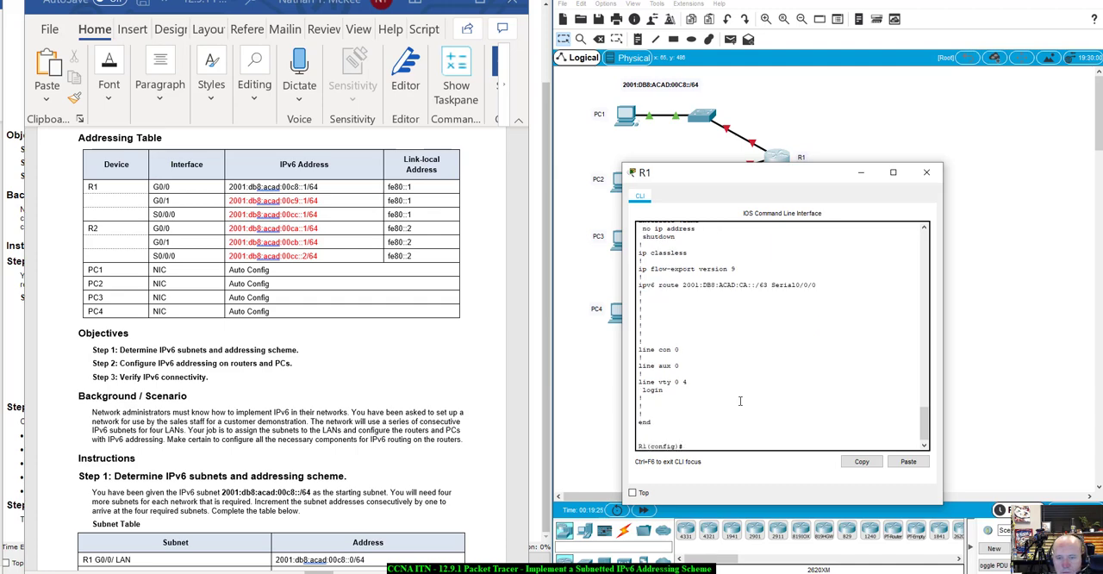
scroll(740, 400, up, 15)
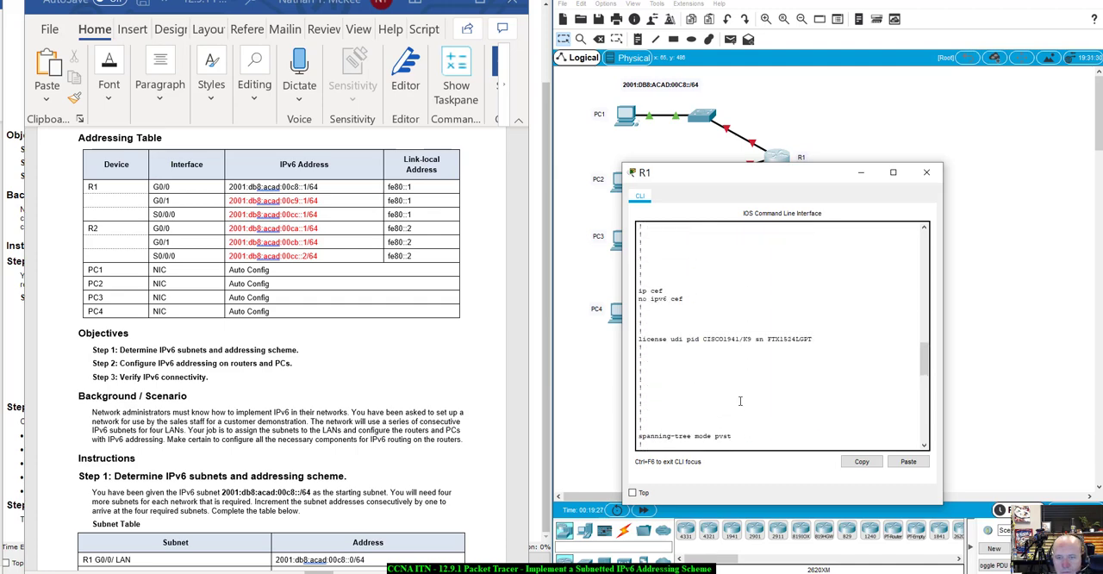
scroll(739, 401, up, 5)
scroll(739, 401, down, 5)
scroll(739, 401, down, 10)
scroll(739, 401, down, 3)
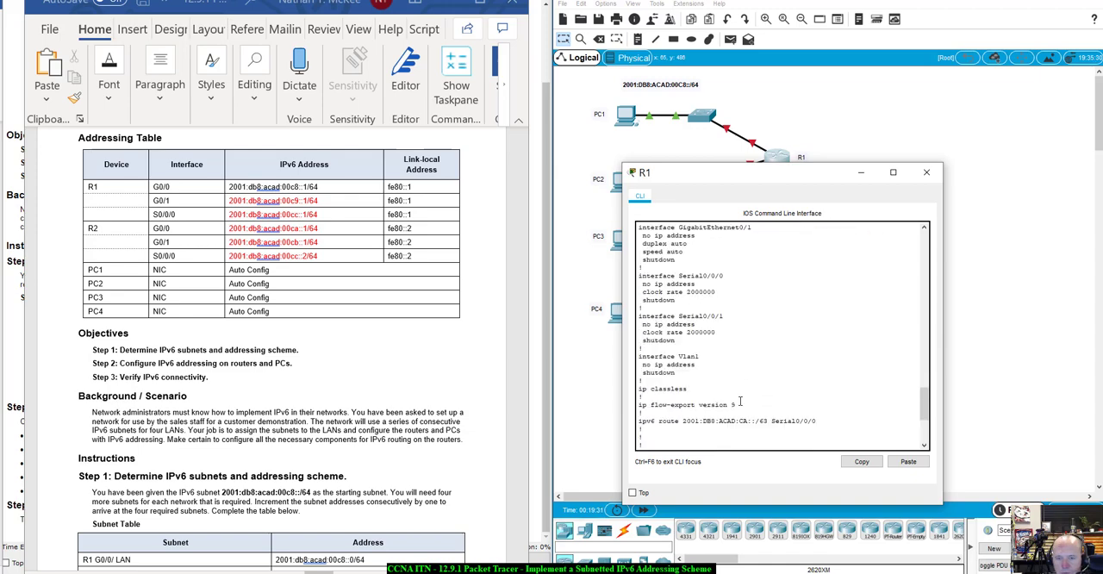
scroll(739, 401, up, 3)
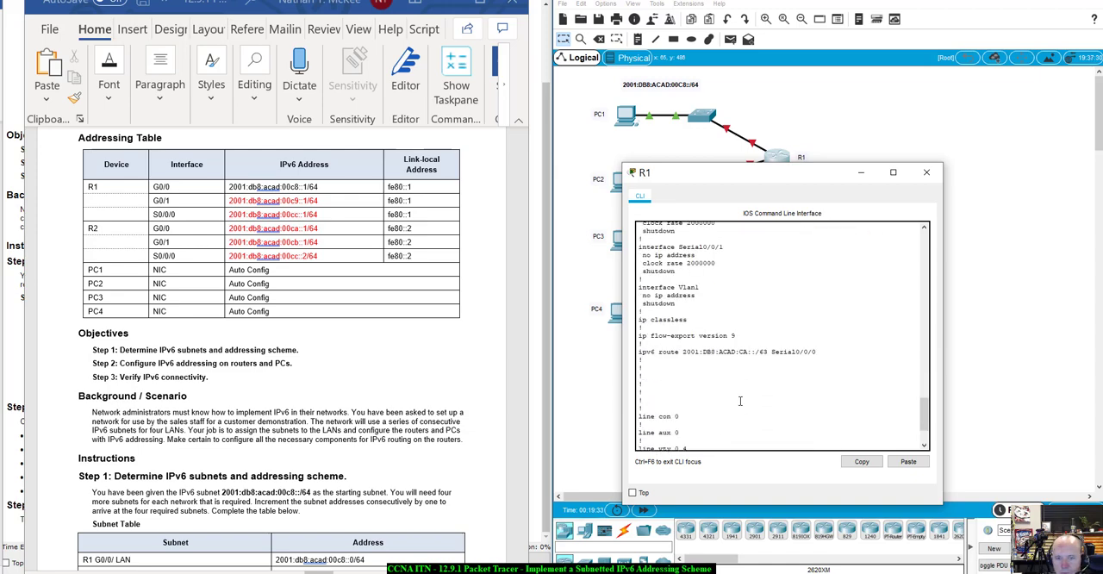
scroll(739, 401, down, 3)
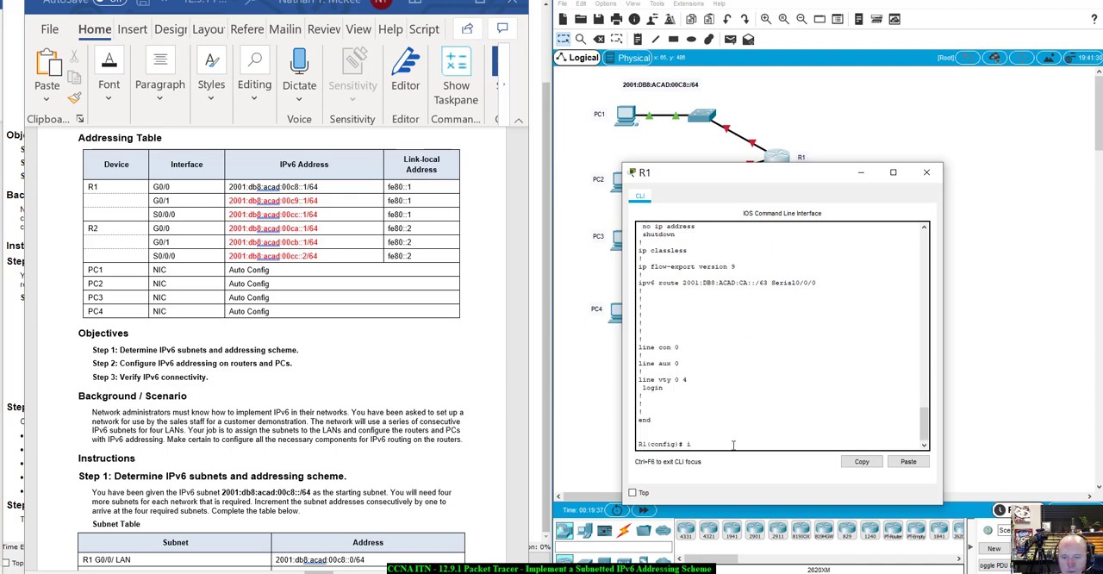
text(nt g0/1)
key(Return)
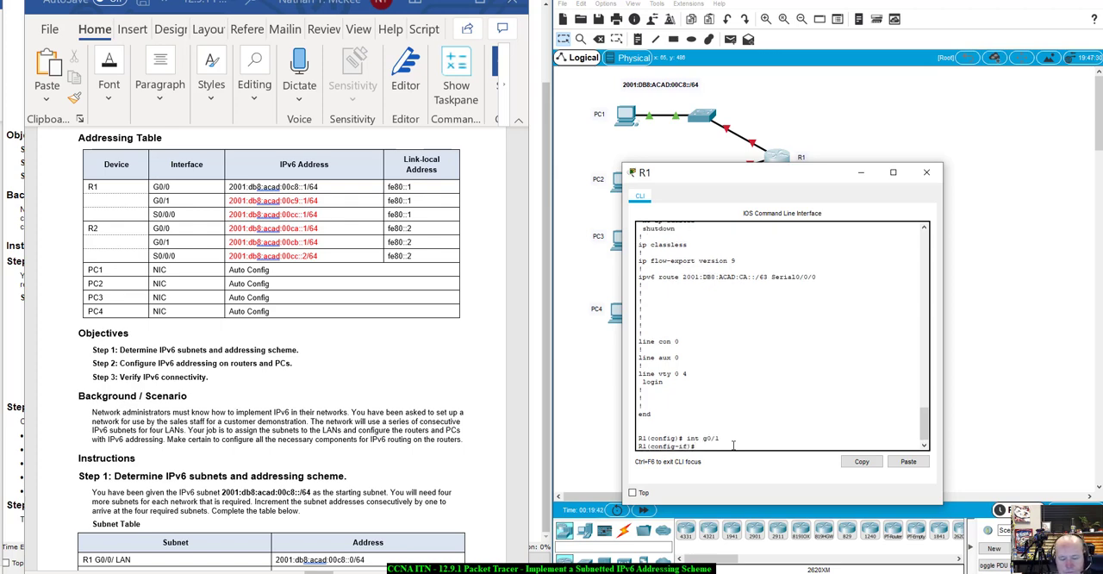
text(exit)
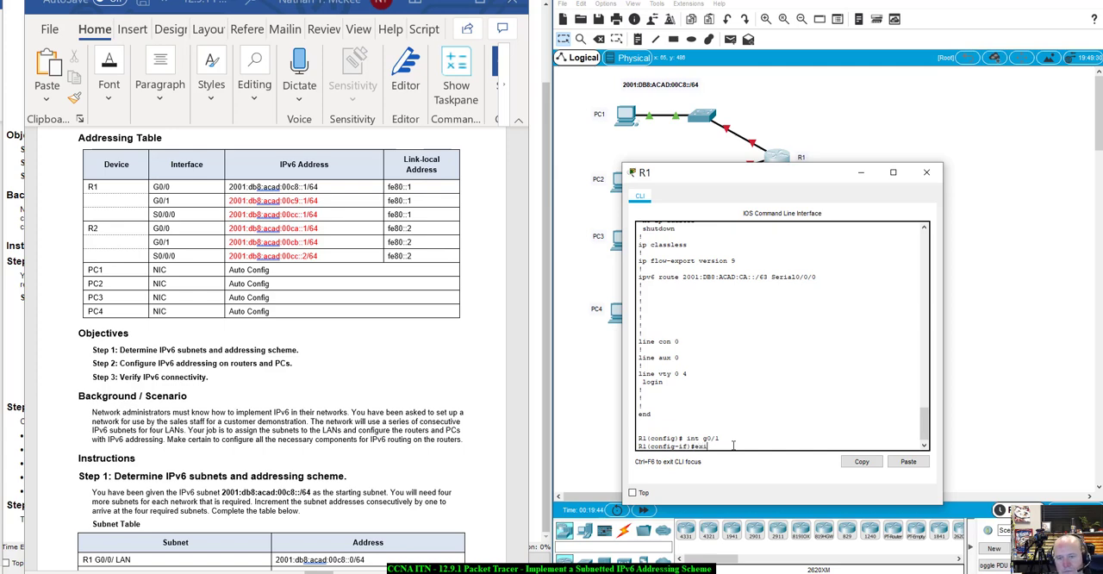
key(Return)
- Assign R1's G0/0 interface the IPv6 address 2001:db8:acad:00c8::1/64, copied from the Addressing Table
text(int)
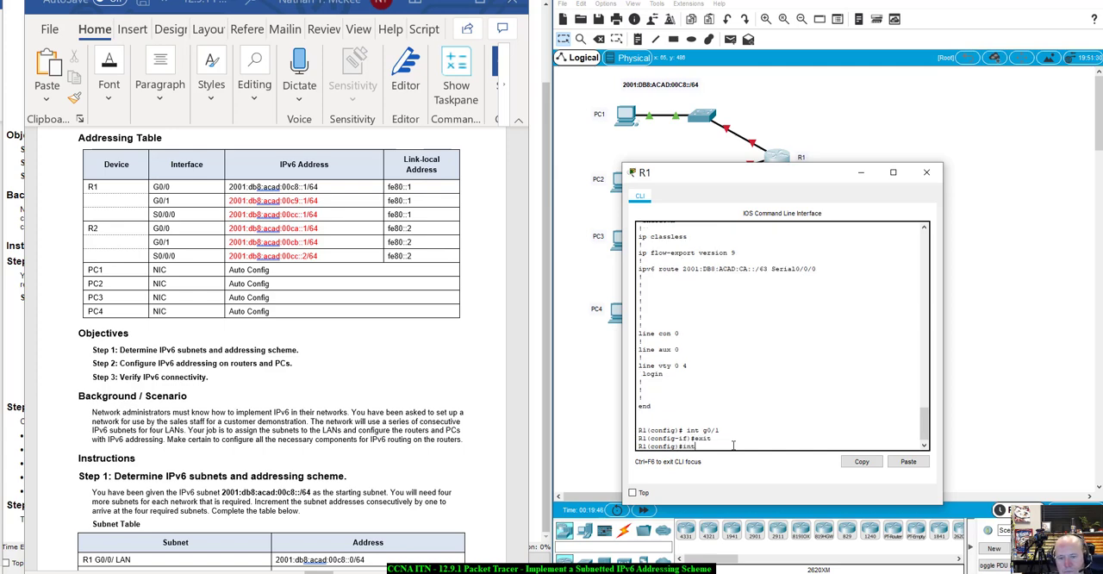
text( g0/0)
key(Return)
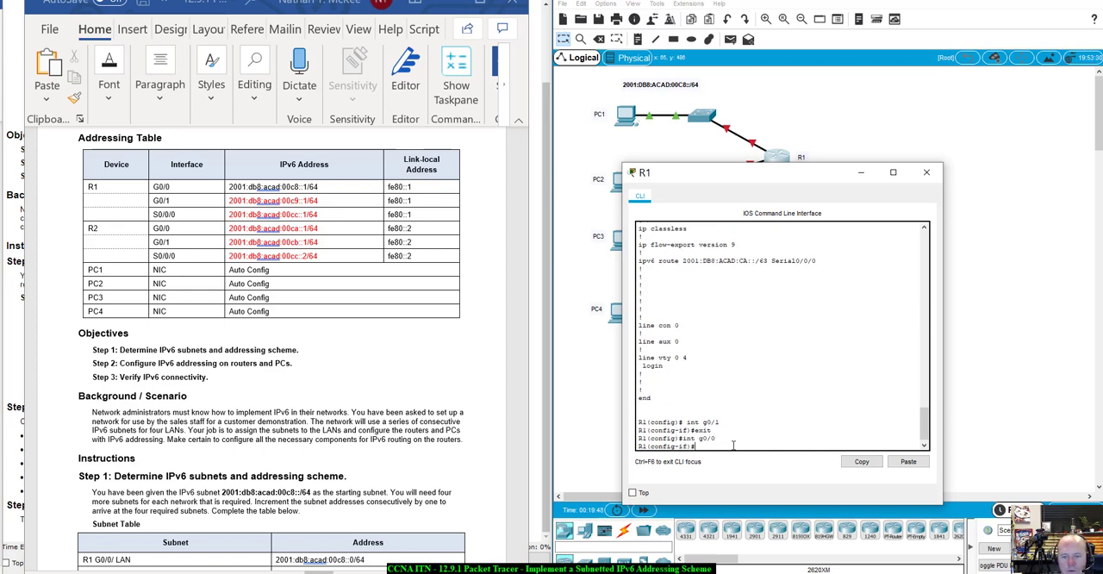
text(ipv6 add)
key(Tab)
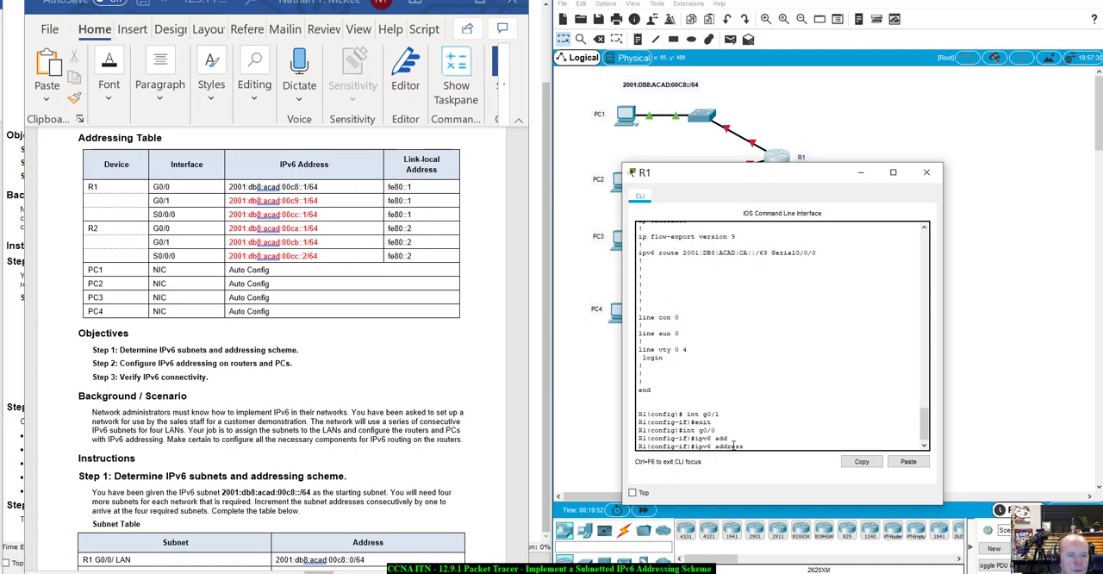
click(323, 187)
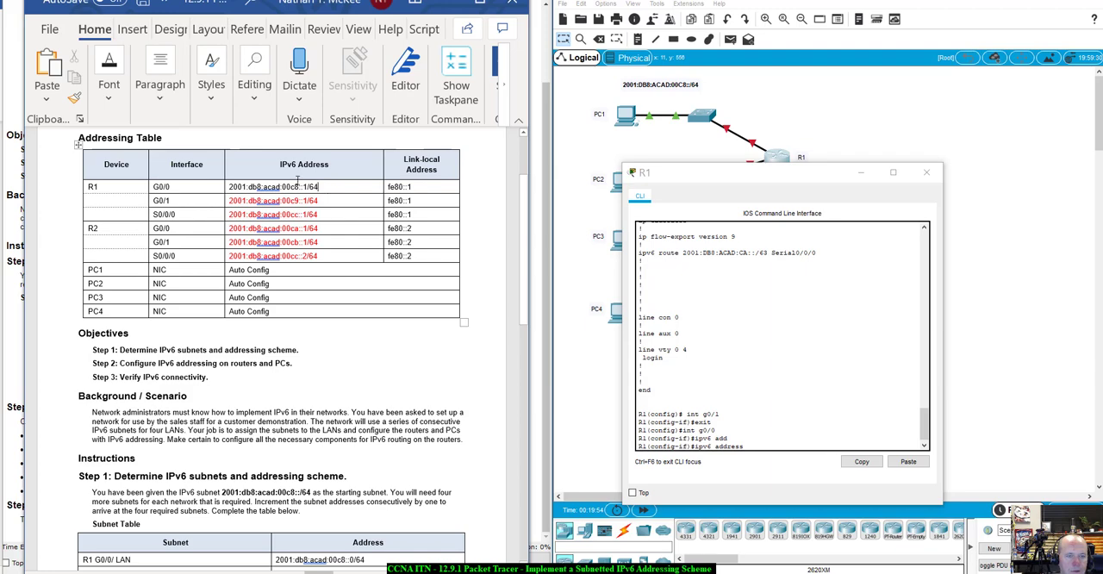
drag(298, 181, 229, 187)
key(ctrl+c)
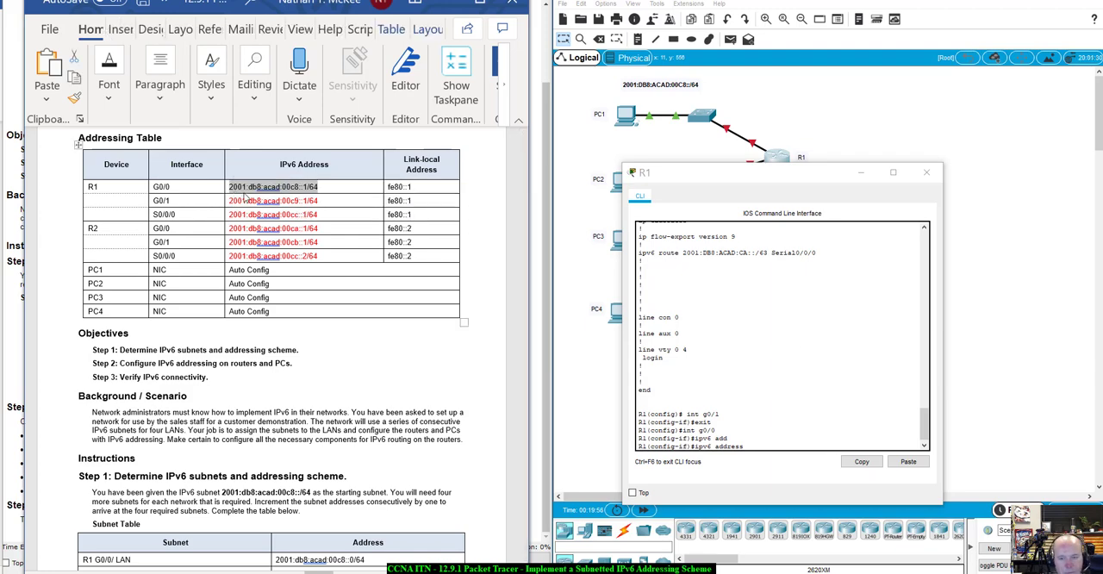
click(775, 444)
right_click(773, 450)
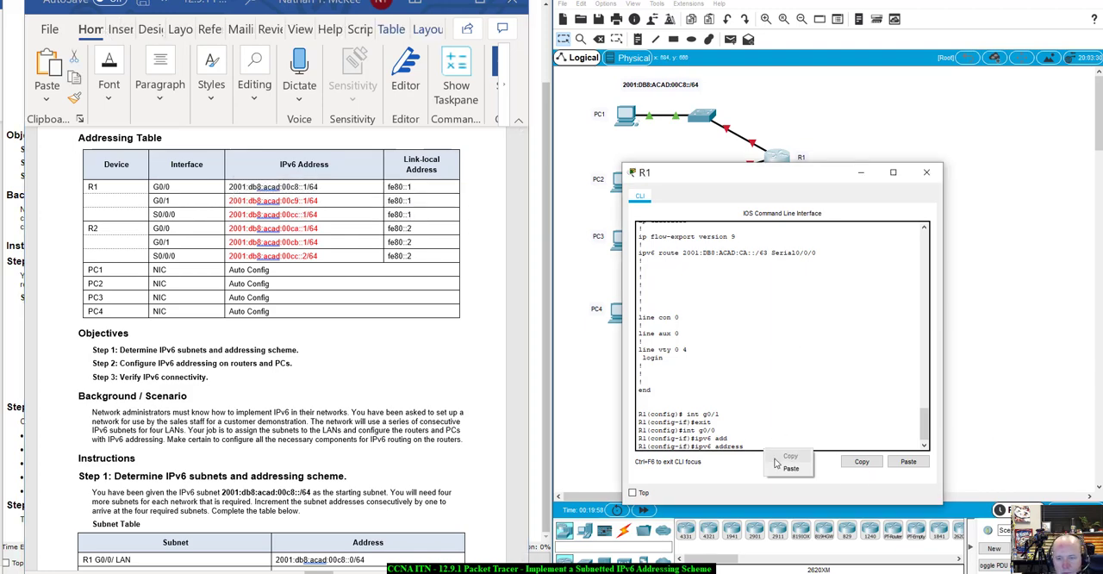
click(788, 468)
key(Return)
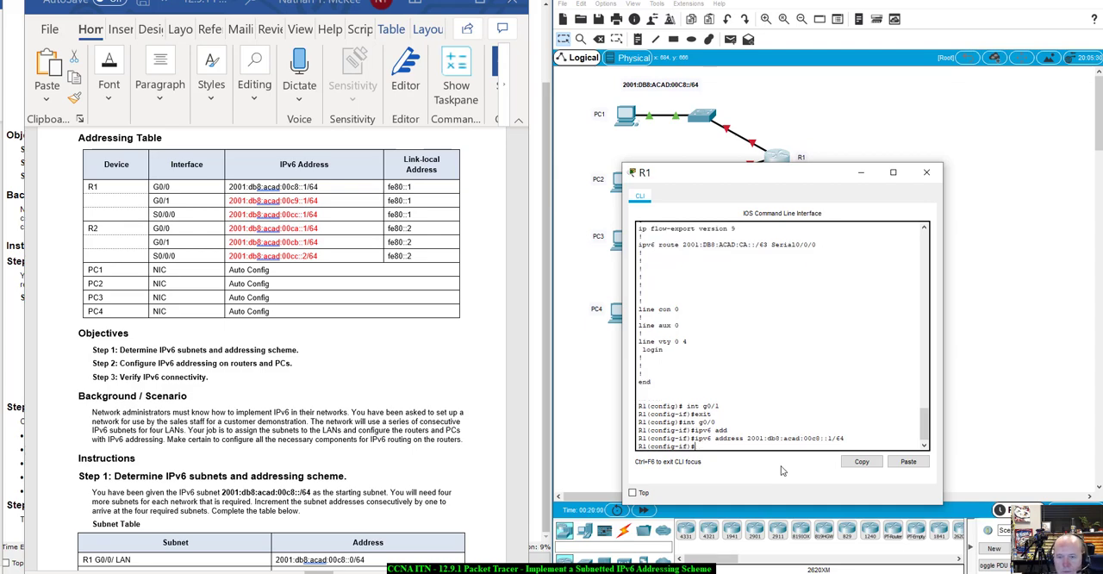
- Set the link-local address of R1's G0/0 interface to fe80::1
text(ipv6 a)
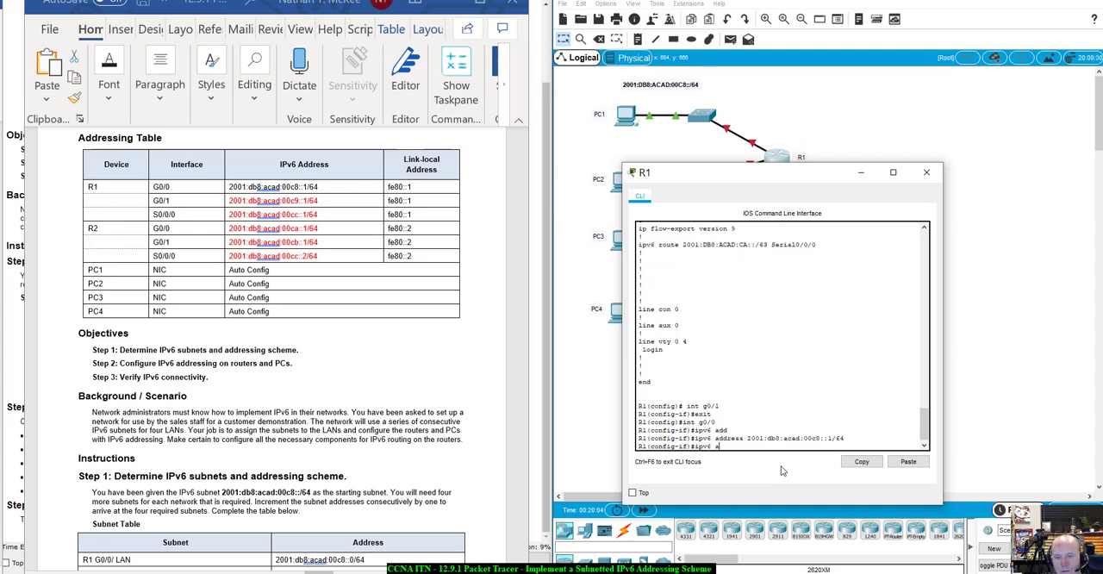
text(dd)
key(Tab)
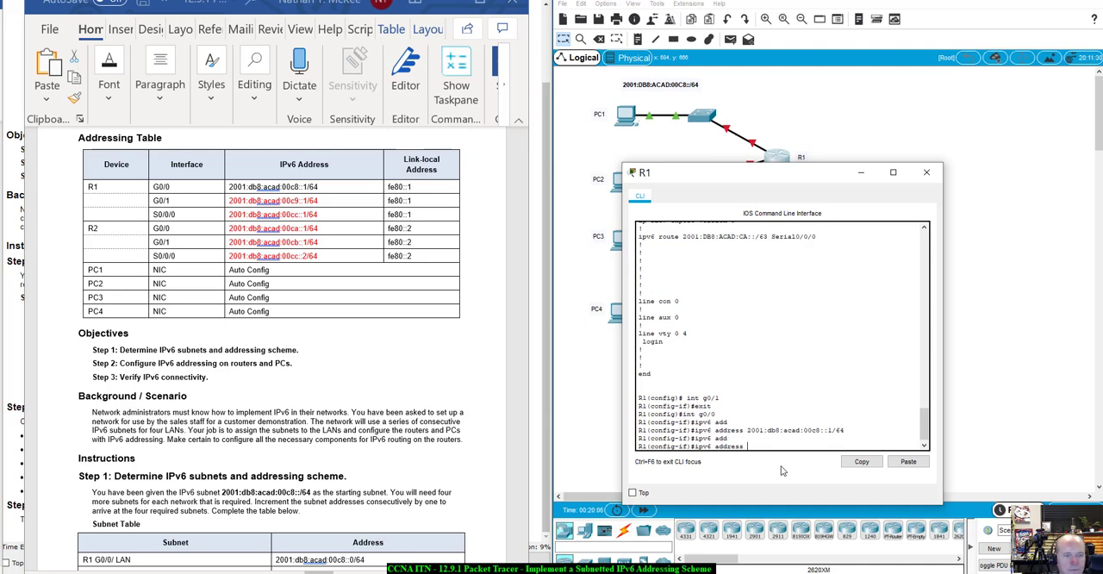
text(fe80)
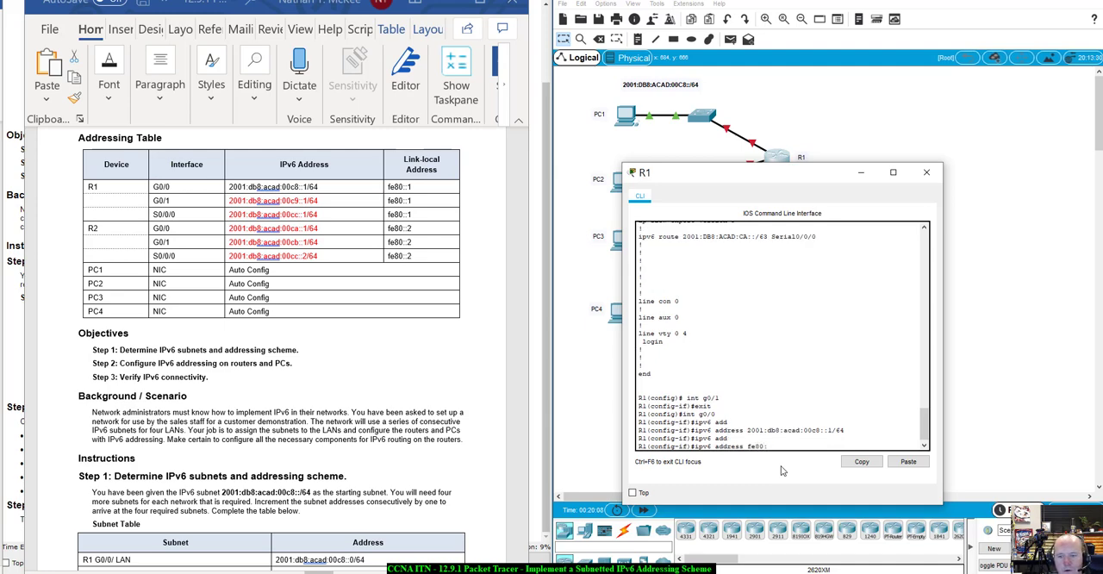
text(::1 link)
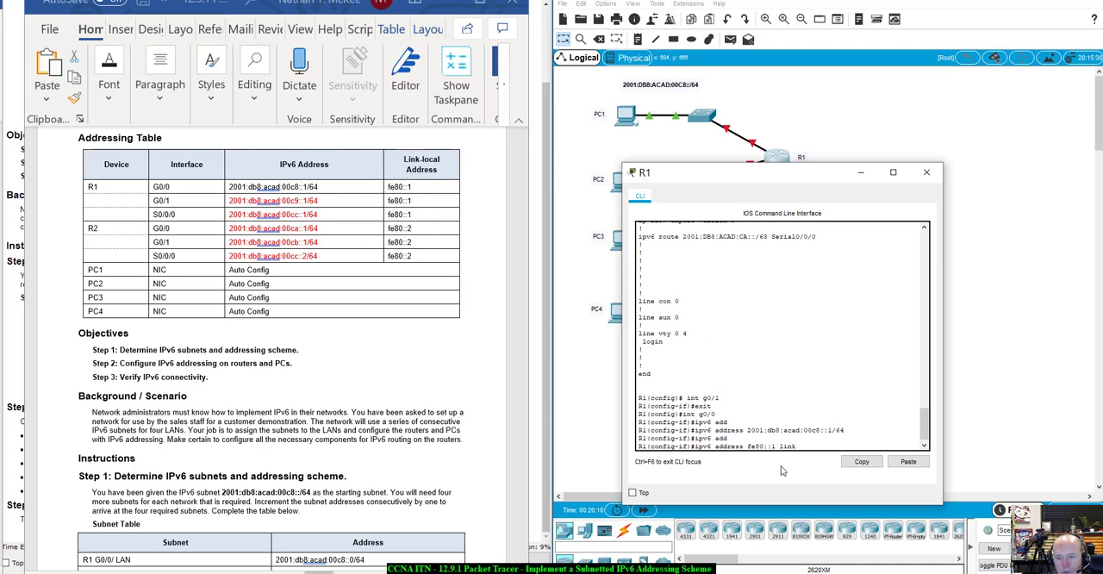
key(Tab)
key(Return)
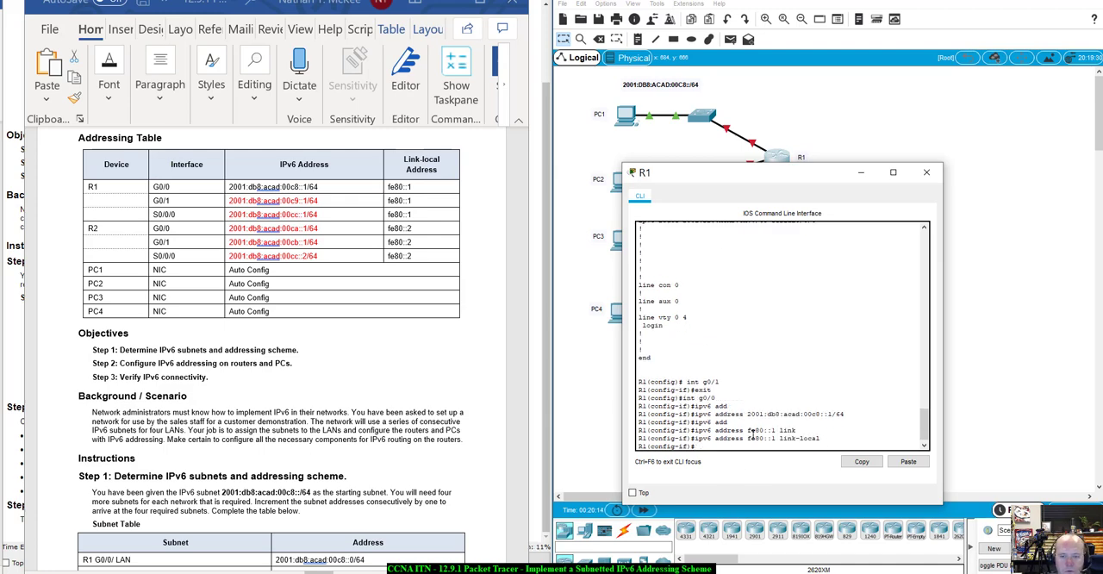
- Assign R1's G0/1 interface the IPv6 address 2001:db8:acad:00c9::1/64, copied from the Addressing Table
text(int)
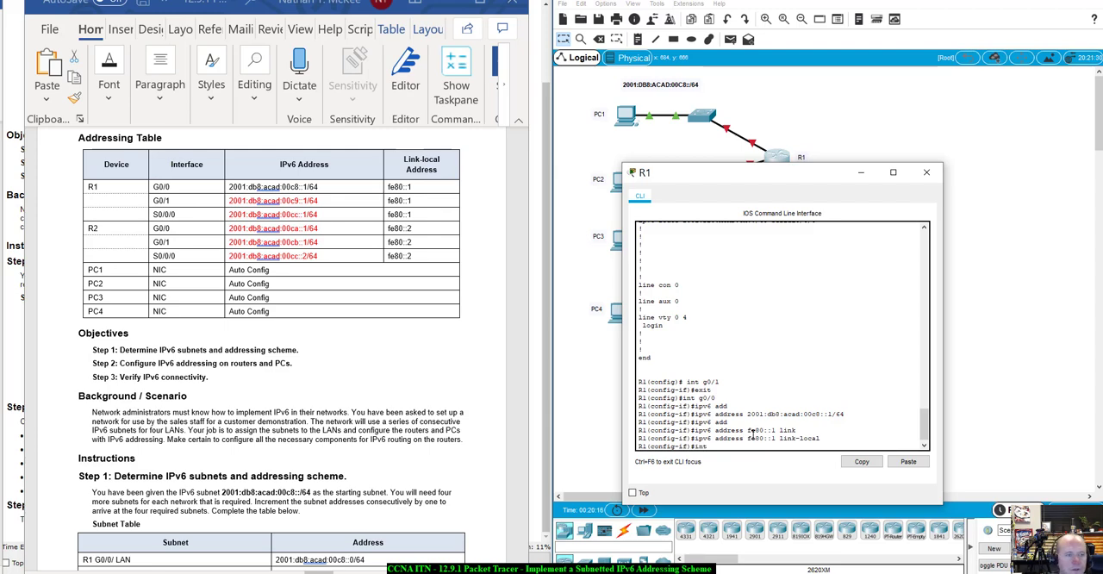
text( g0/1)
key(Return)
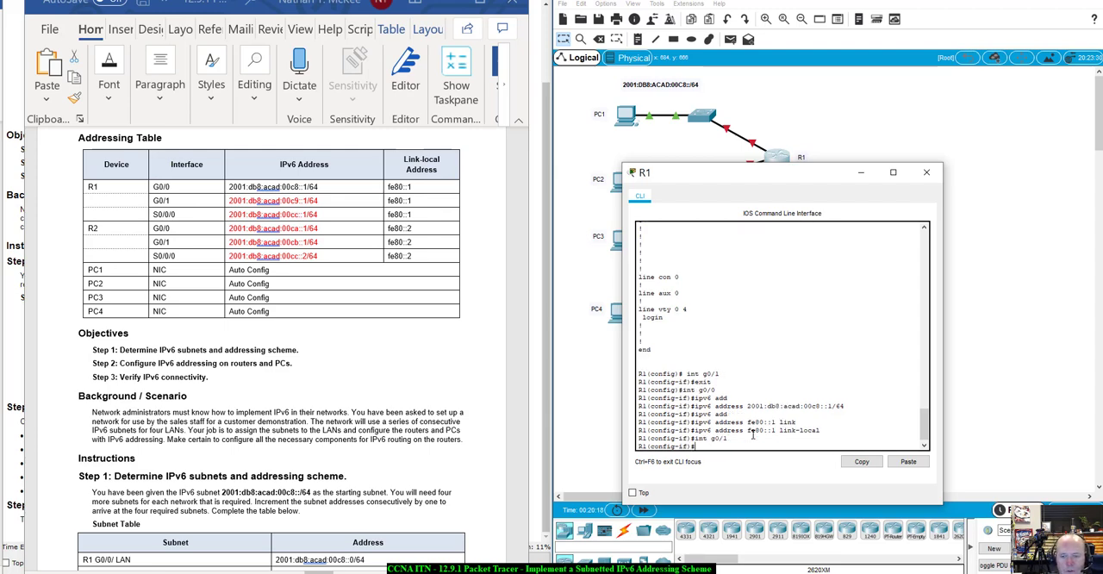
text(ipv)
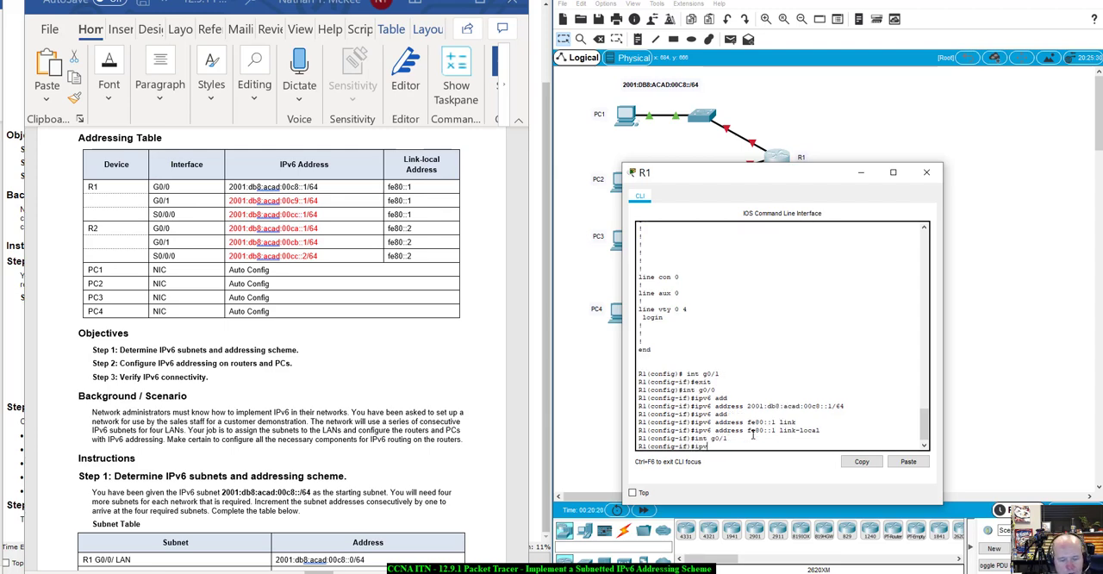
text(6 add)
key(Tab)
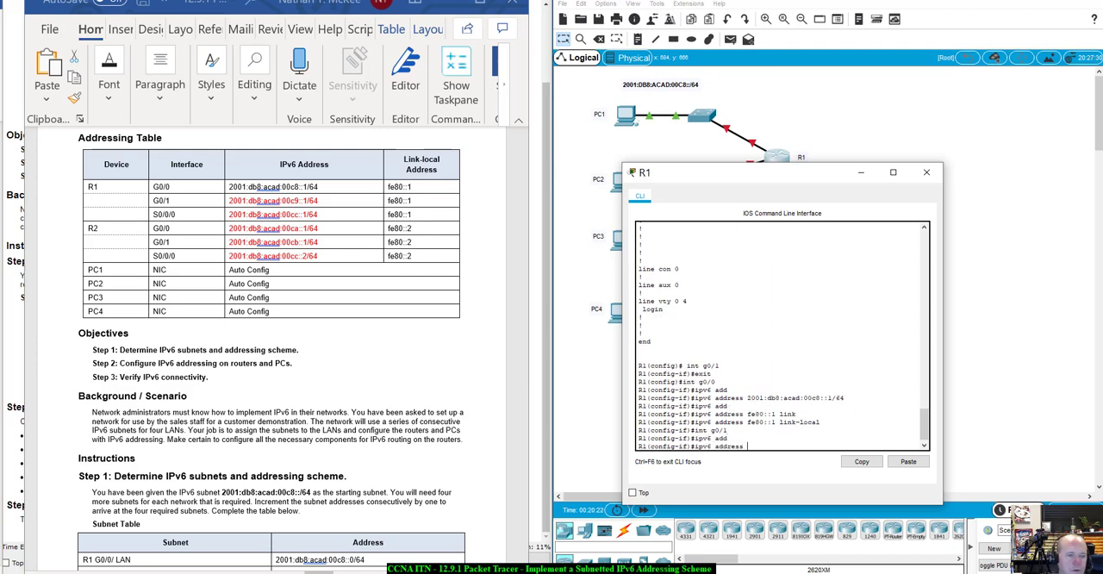
click(234, 204)
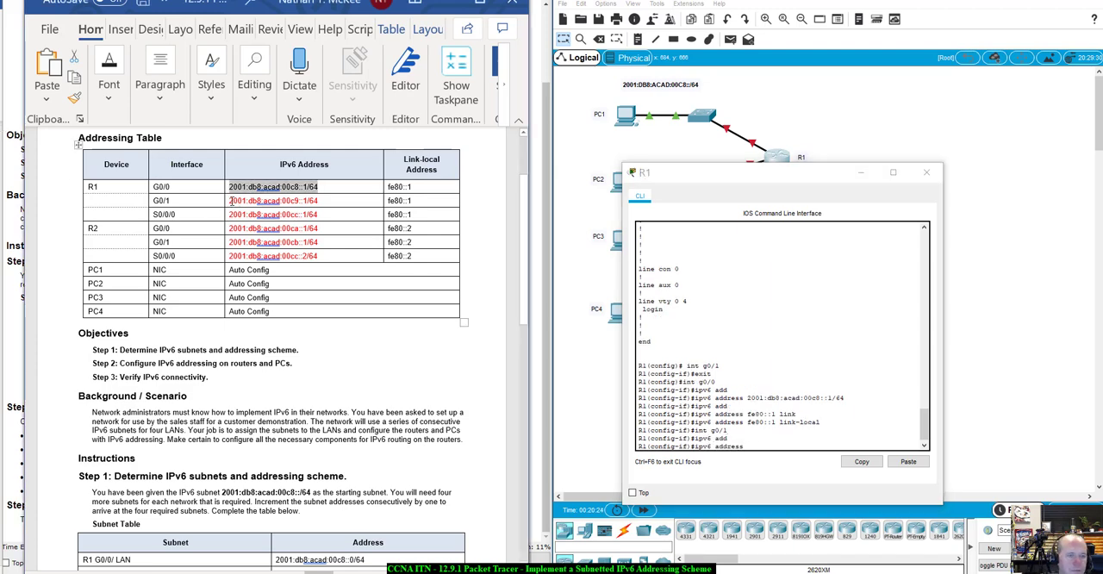
click(228, 201)
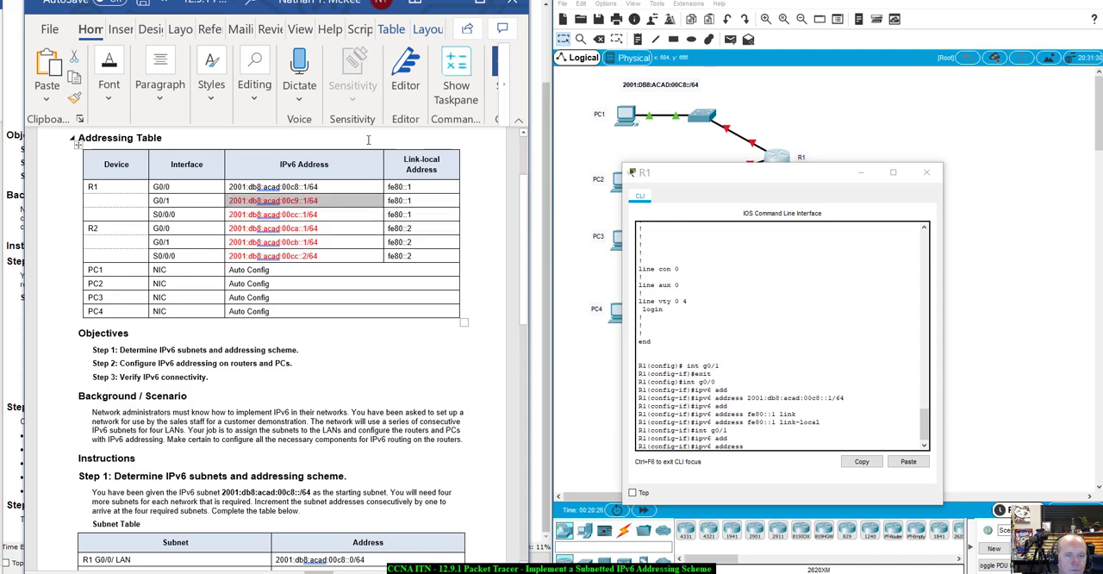
click(325, 200)
drag(324, 201, 228, 201)
key(ctrl+c)
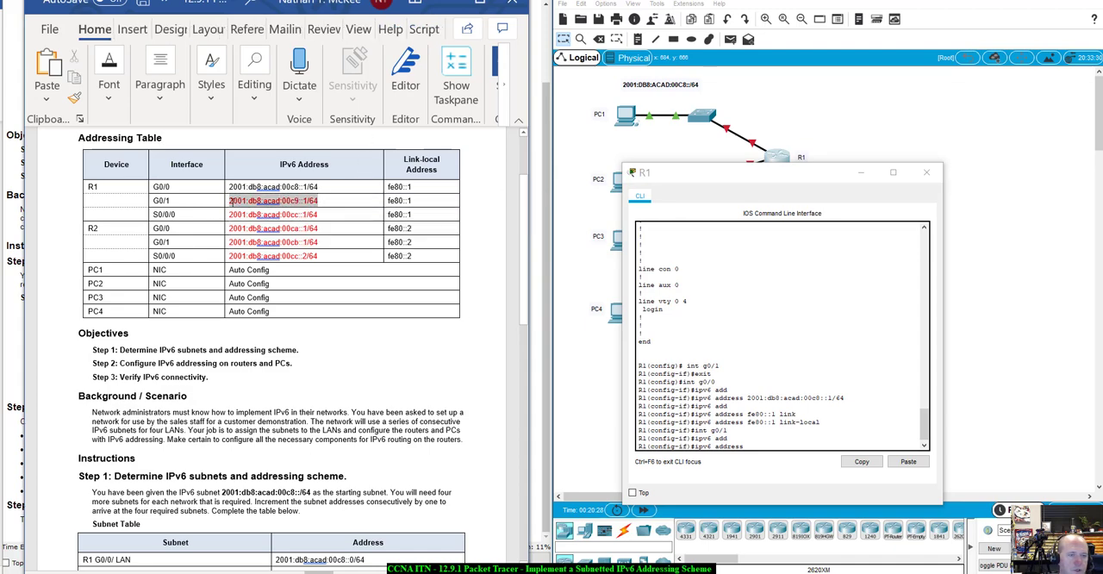
right_click(760, 445)
click(784, 463)
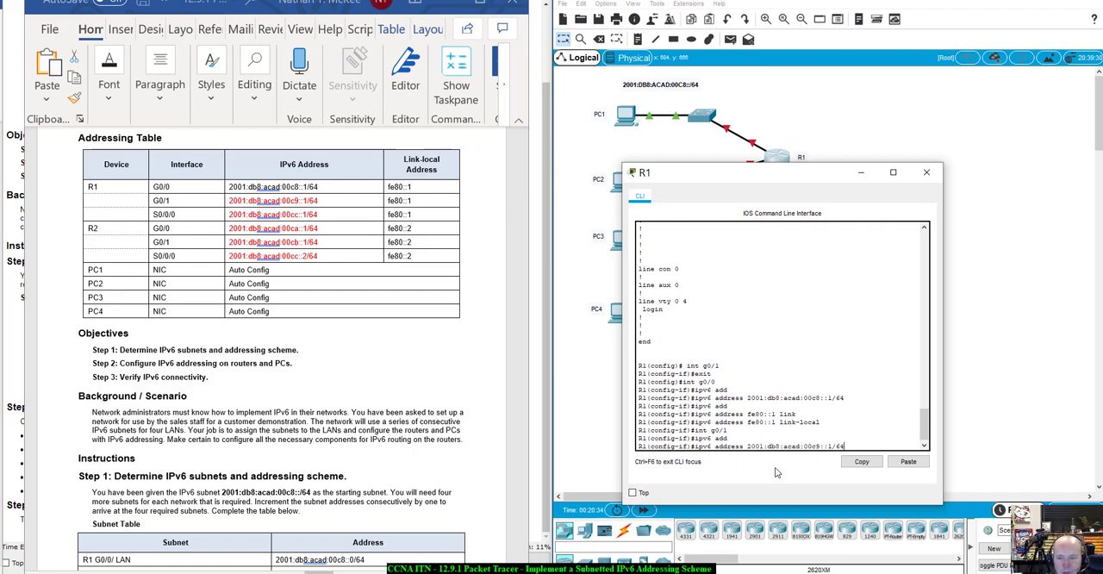
key(Return)
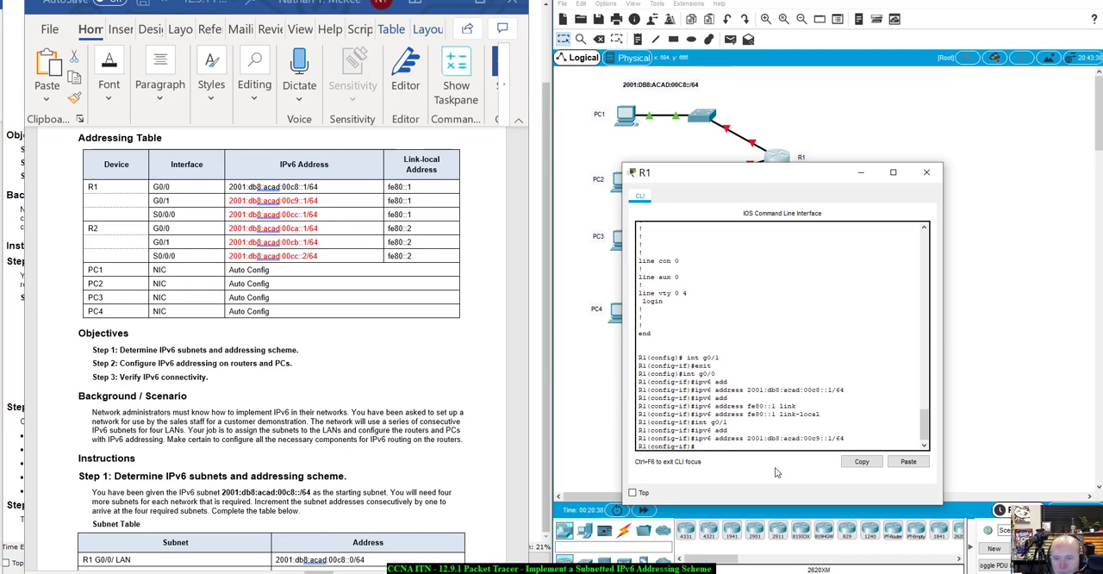
- Set the link-local address of R1's G0/1 interface to fe80::1
key(Up)
key(Up)
key(Up)
key(Up)
key(Up)
key(Up)
key(Up)
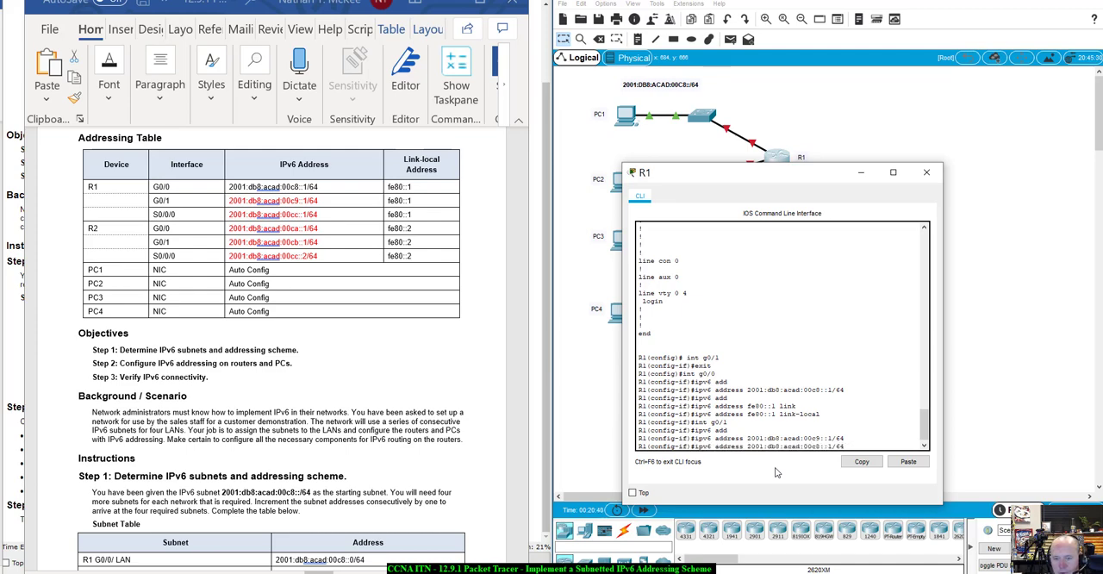
key(Down)
key(Down)
key(Down)
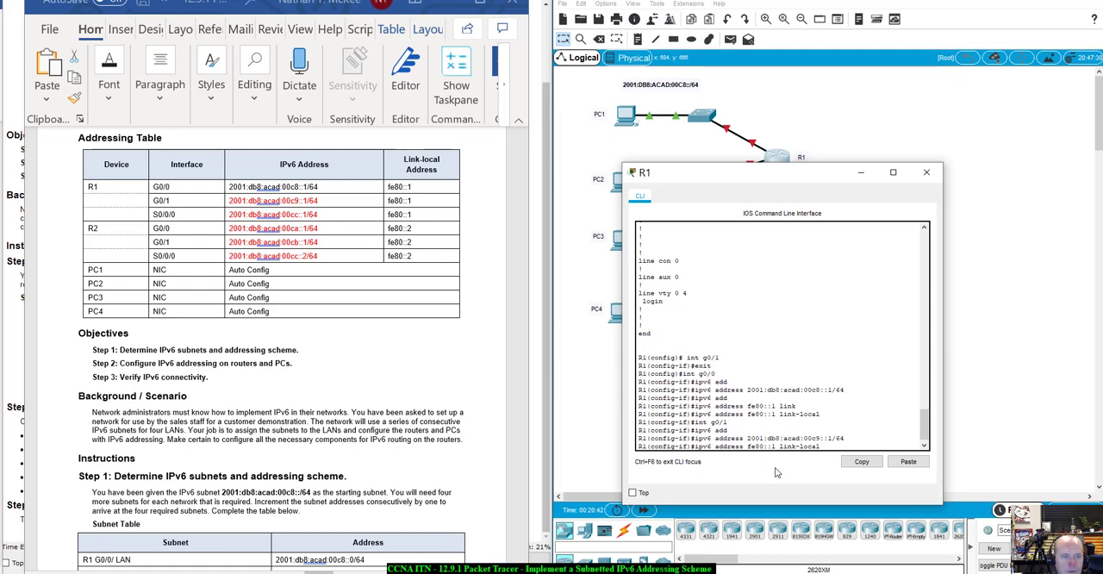
key(Return)
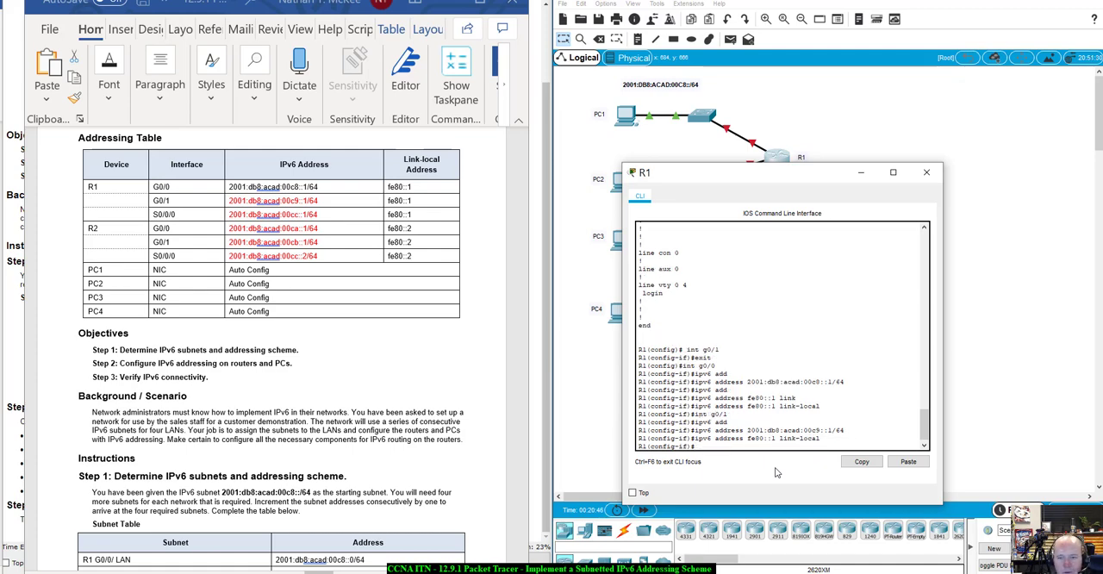
- Enter configuration of R1's S0/0/0 interface and copy its IPv6 address from the Addressing Table
text(int s0/)
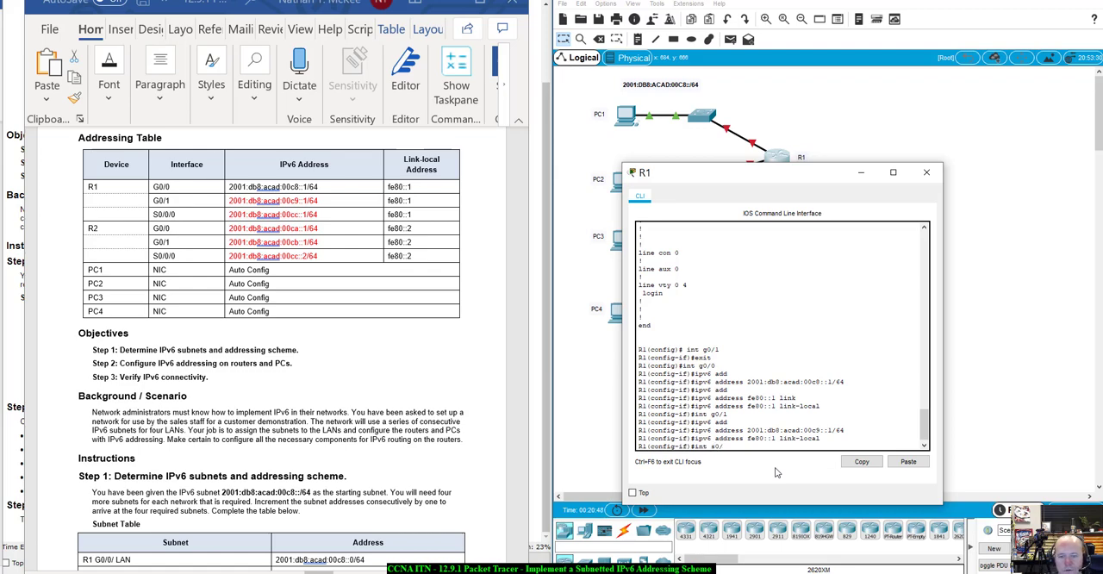
text(0/0)
key(Return)
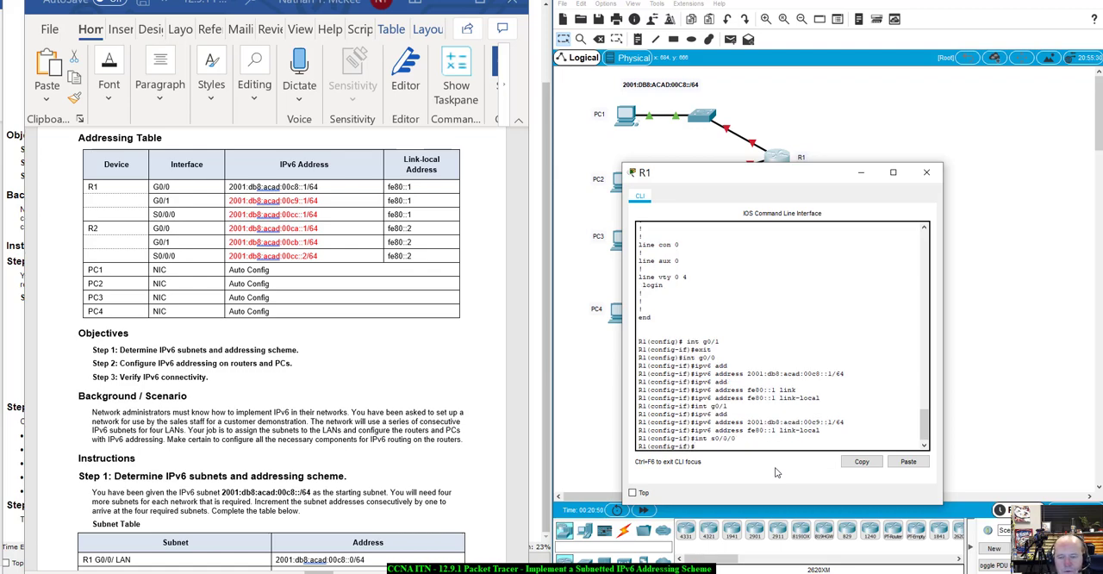
key(Up)
key(Up)
key(Up)
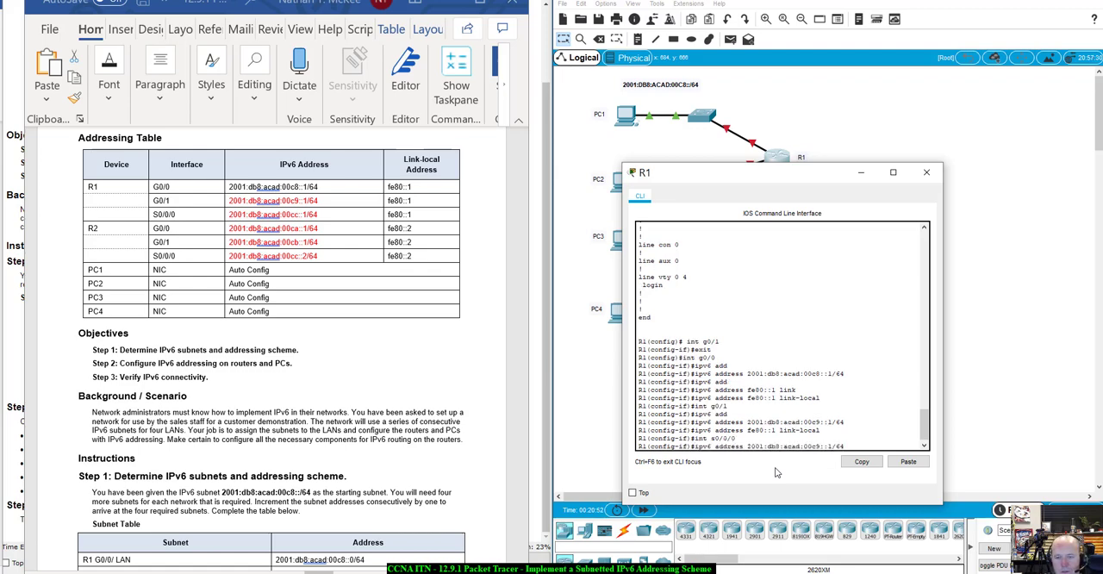
key(BackSpace)
key(BackSpace)
key(BackSpace)
key(BackSpace)
key(BackSpace)
key(BackSpace)
key(BackSpace)
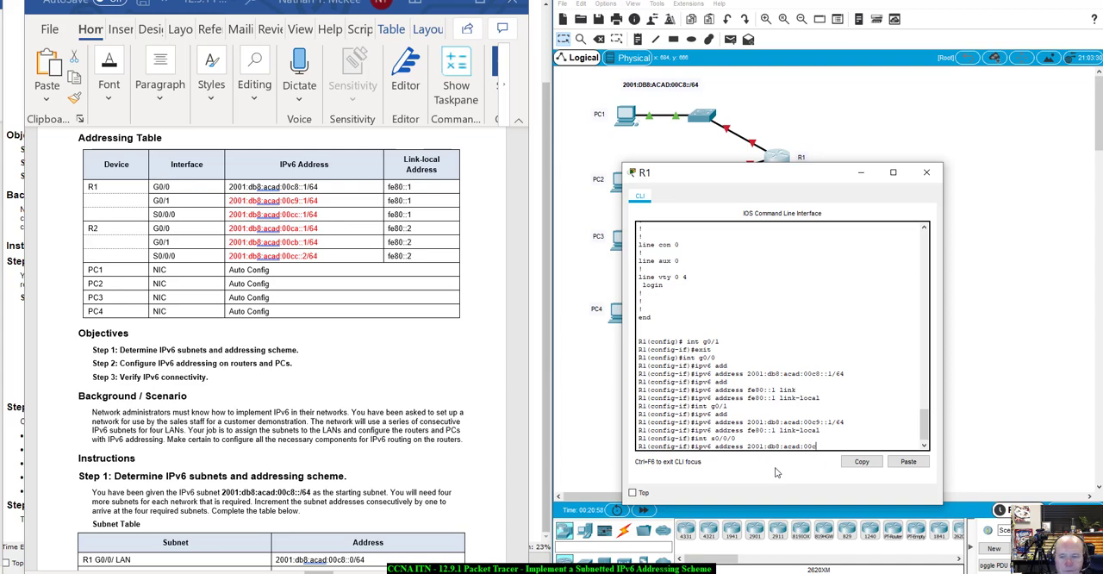
click(345, 216)
drag(338, 213, 232, 215)
key(ctrl+c)
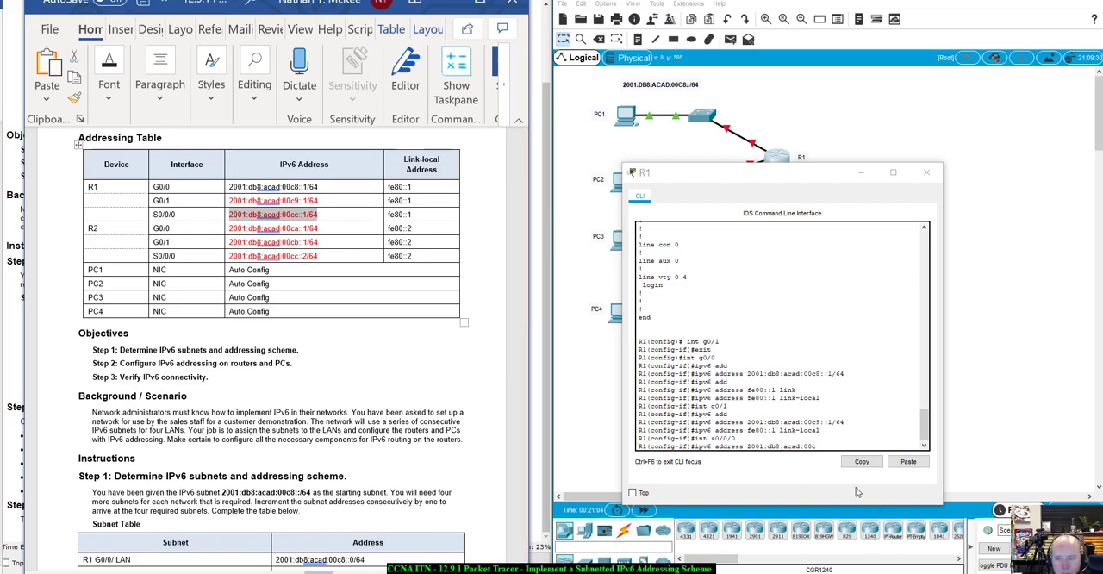
- Clear the unfinished command and submit the copied address 2001:db8:acad:00cc::1/64 by itself on S0/0/0
click(821, 446)
key(BackSpace)
key(BackSpace)
key(BackSpace)
key(BackSpace)
key(BackSpace)
key(BackSpace)
key(BackSpace)
key(BackSpace)
key(BackSpace)
key(BackSpace)
key(BackSpace)
key(BackSpace)
key(BackSpace)
key(BackSpace)
key(BackSpace)
key(BackSpace)
key(BackSpace)
key(BackSpace)
key(BackSpace)
key(BackSpace)
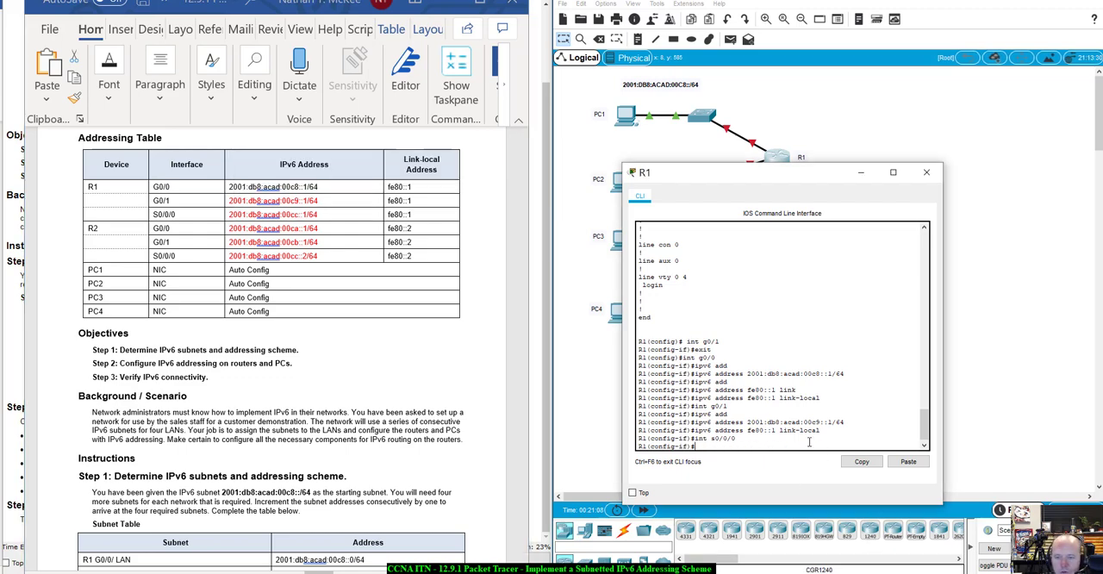
right_click(807, 438)
click(819, 465)
key(Return)
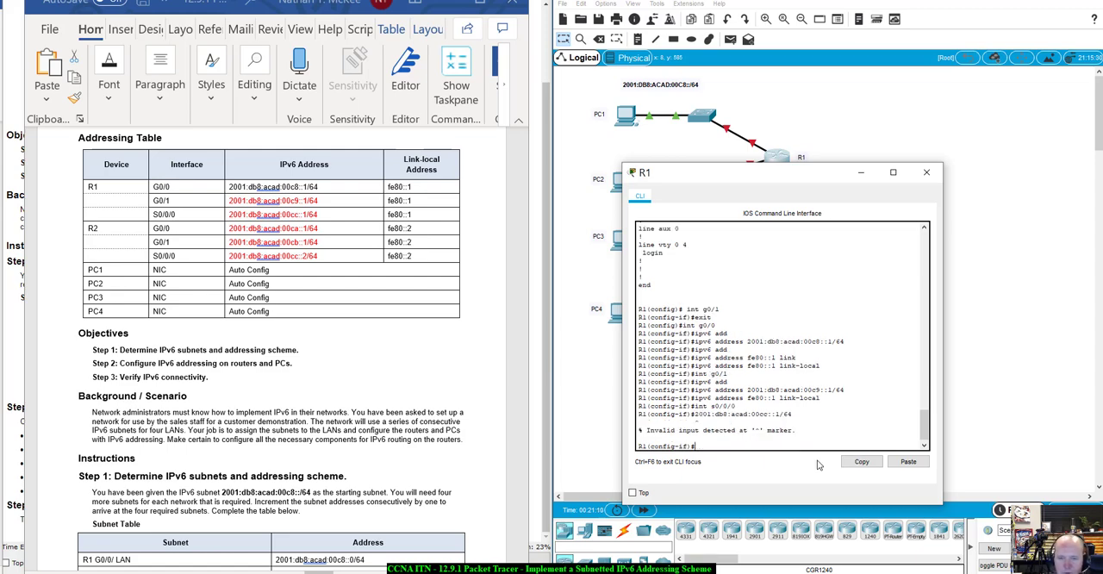
- Try to turn the recalled address line into a full command by prefixing it with ipv6 address
key(Up)
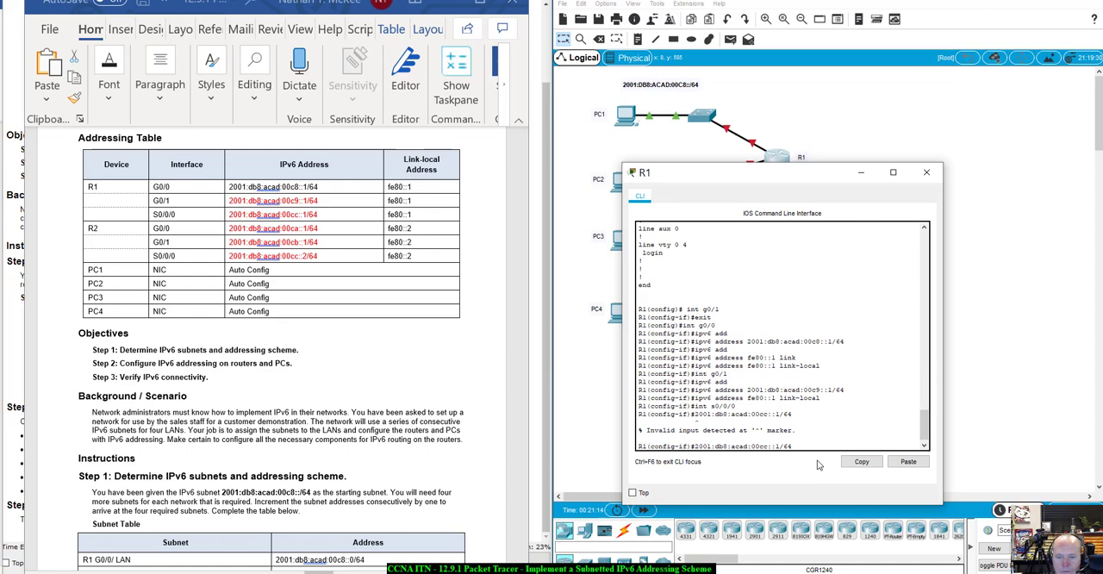
text(pv)
key(BackSpace)
key(BackSpace)
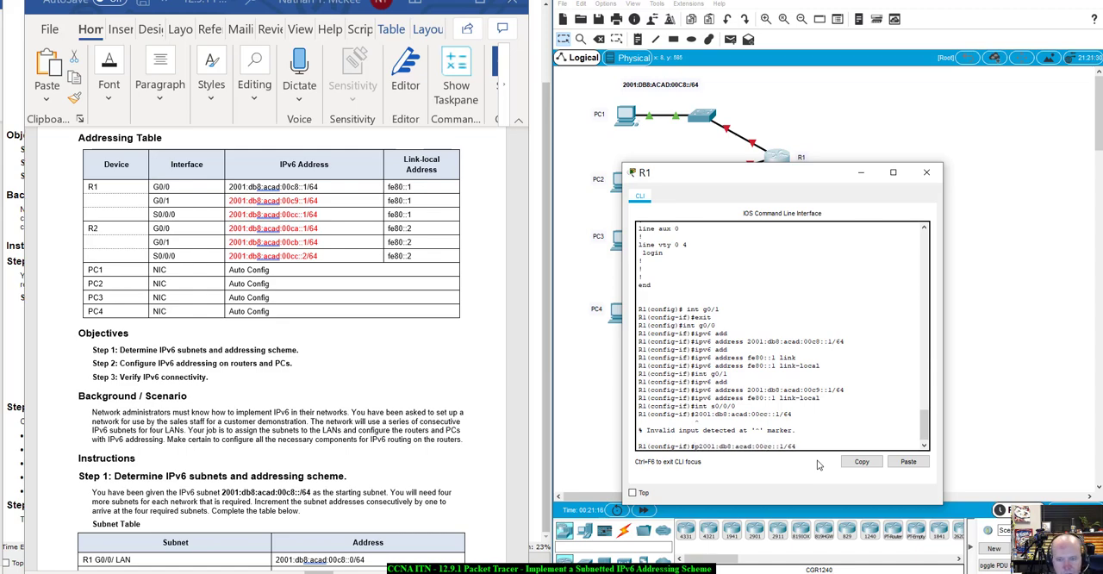
text(ipv)
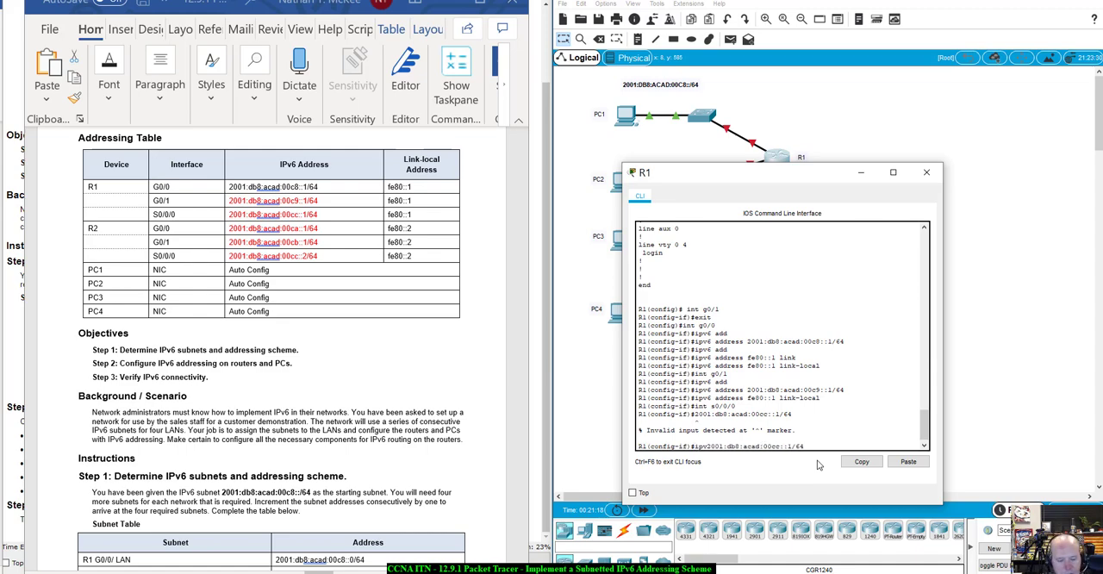
text(6 a)
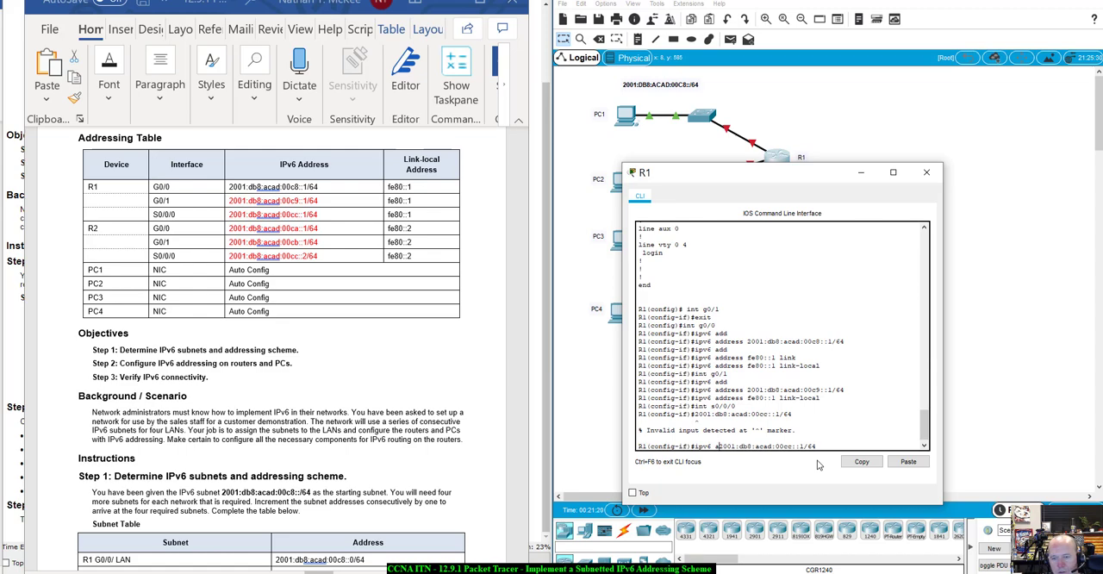
key(Tab)
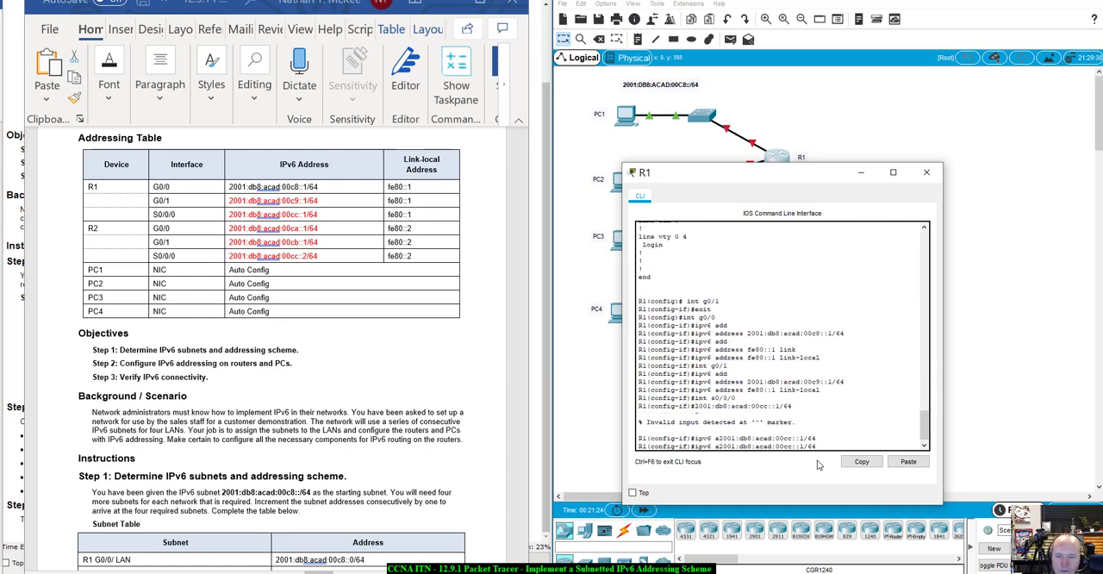
key(BackSpace)
key(BackSpace)
key(BackSpace)
key(BackSpace)
key(BackSpace)
key(BackSpace)
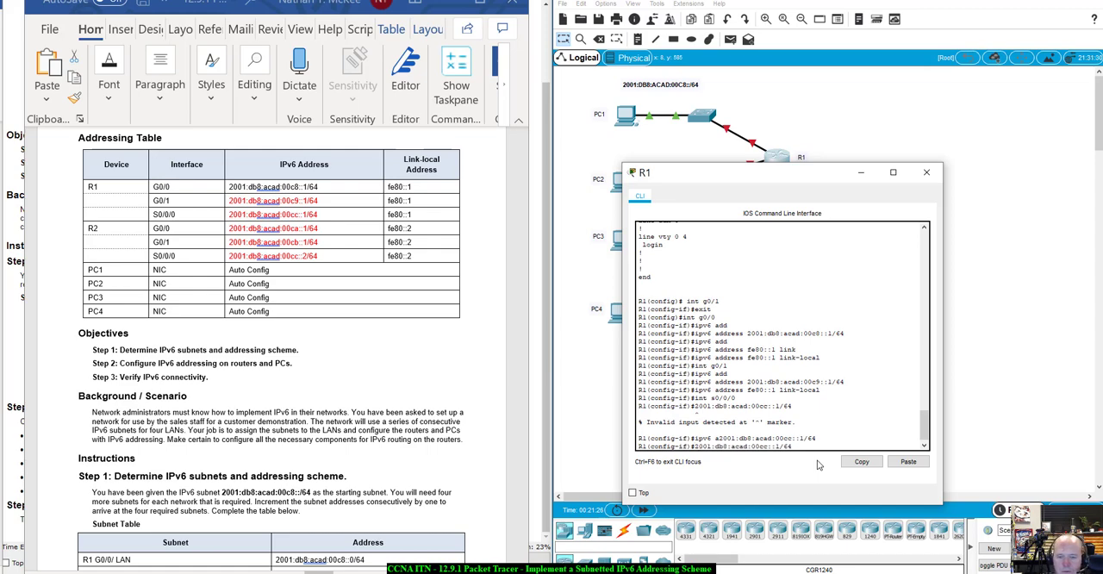
text(ipv6 a)
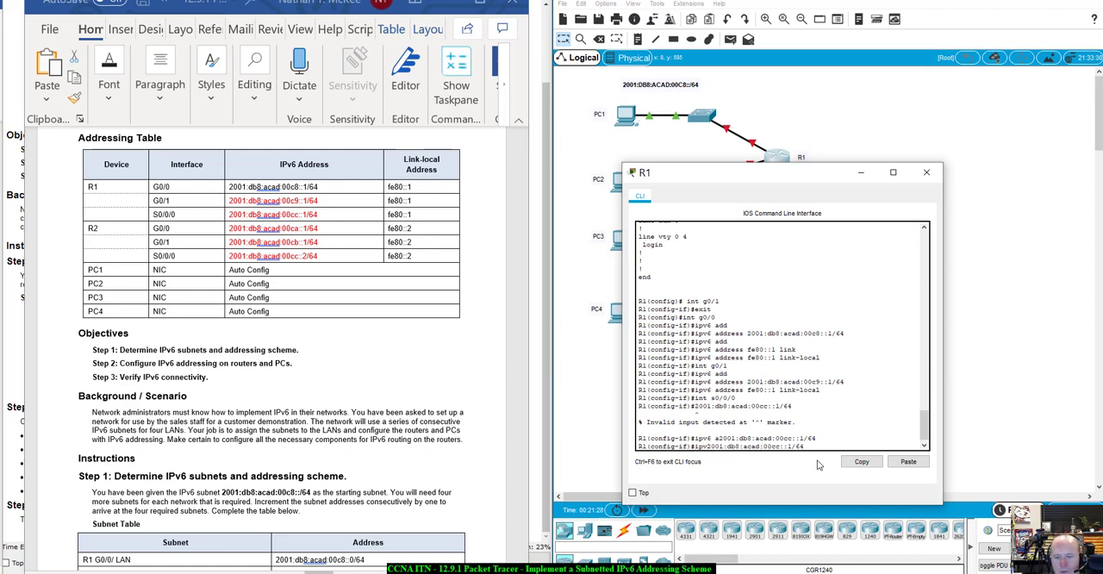
text(ddre)
key(Tab)
key(Tab)
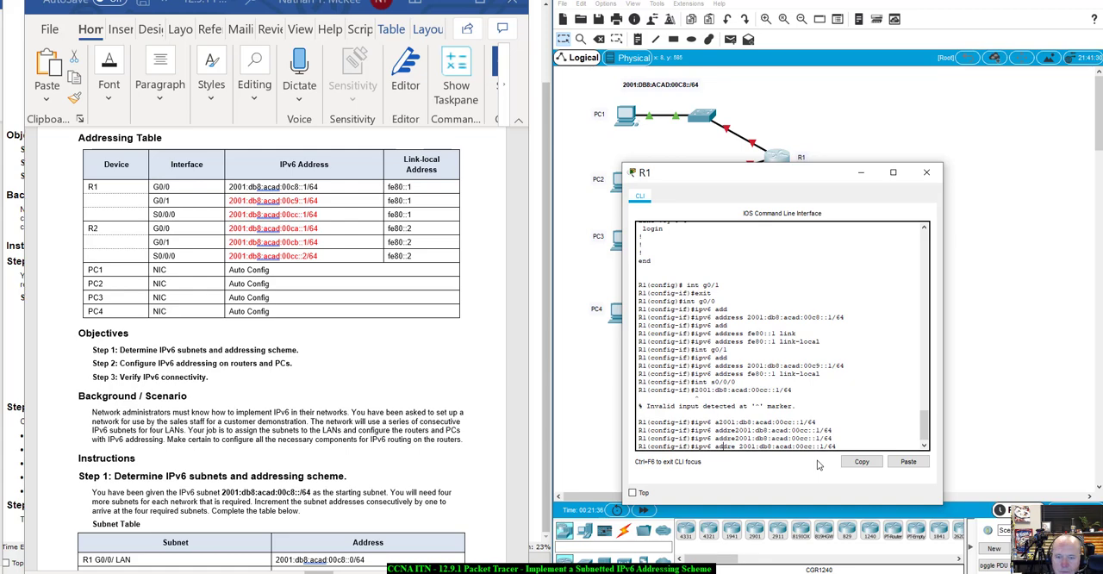
key(Tab)
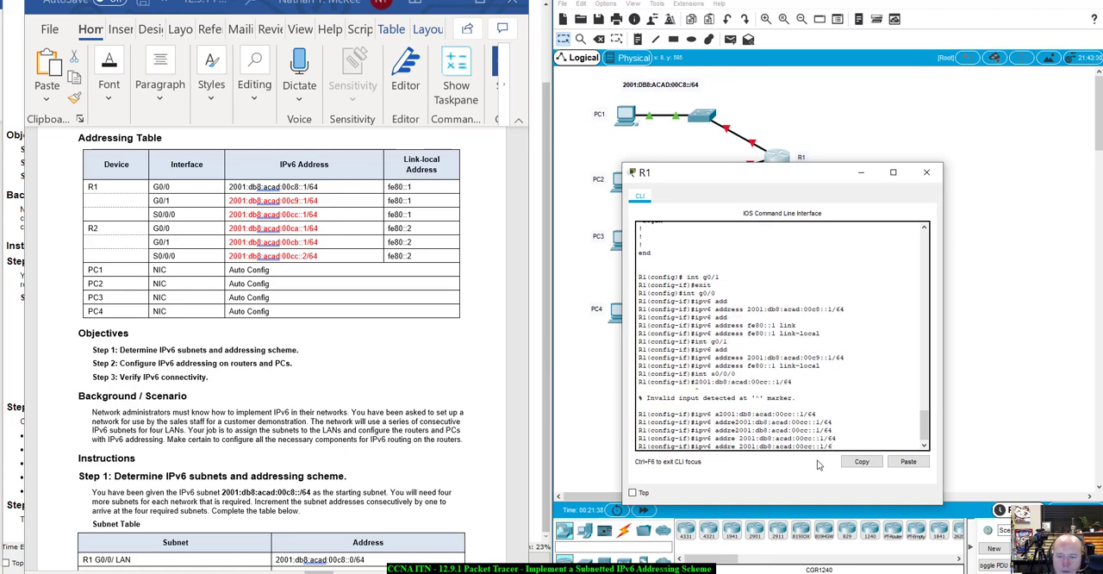
key(BackSpace)
key(BackSpace)
key(BackSpace)
key(BackSpace)
key(BackSpace)
key(BackSpace)
key(BackSpace)
key(BackSpace)
key(BackSpace)
key(BackSpace)
key(BackSpace)
key(BackSpace)
key(BackSpace)
key(BackSpace)
key(BackSpace)
key(BackSpace)
key(BackSpace)
key(BackSpace)
key(BackSpace)
key(BackSpace)
- Assign R1's S0/0/0 interface the copied IPv6 address 2001:db8:acad:00cc::1/64
text(ipv6 ad)
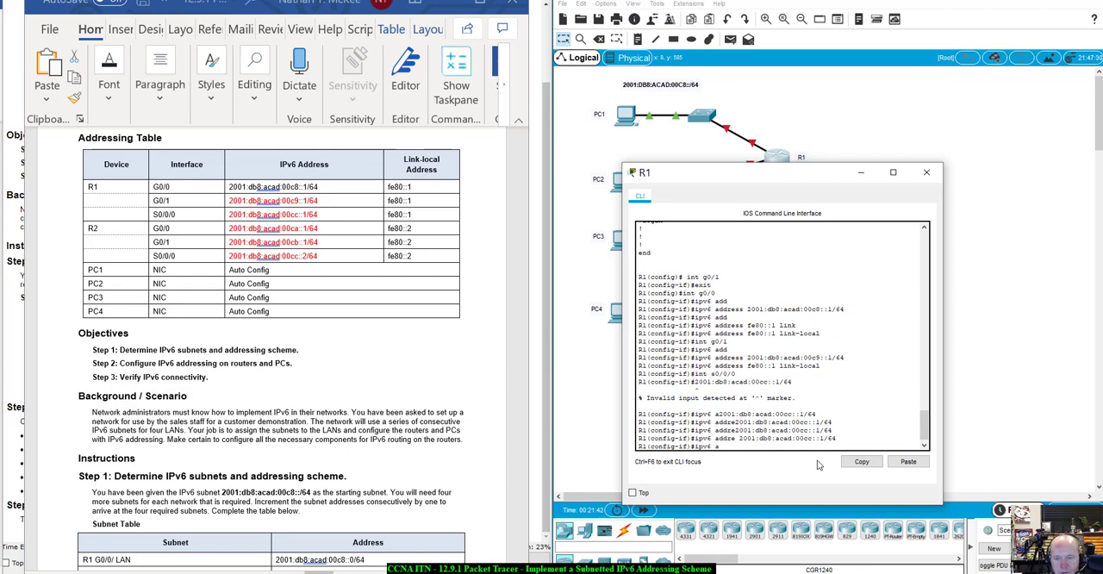
key(Tab)
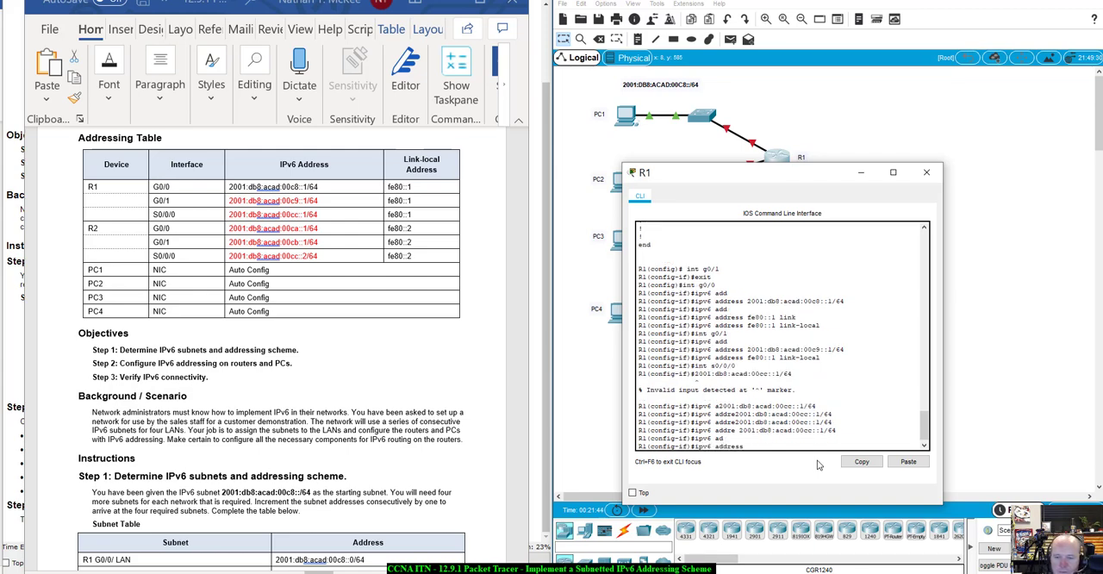
right_click(807, 446)
click(818, 470)
key(Return)
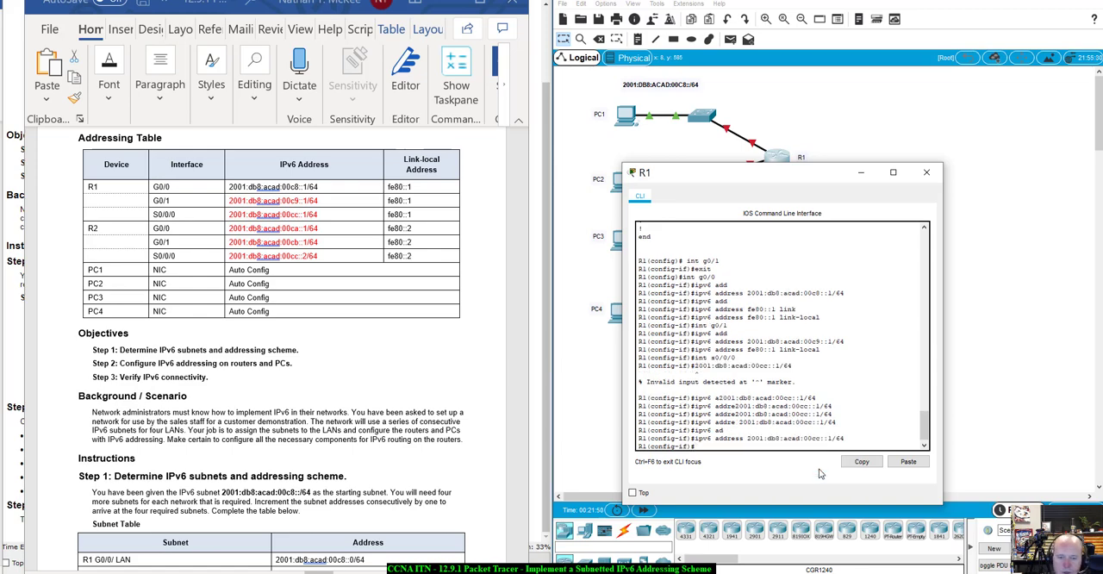
- Set the link-local address of R1's S0/0/0 interface to fe80::1
key(Up)
key(Up)
key(Up)
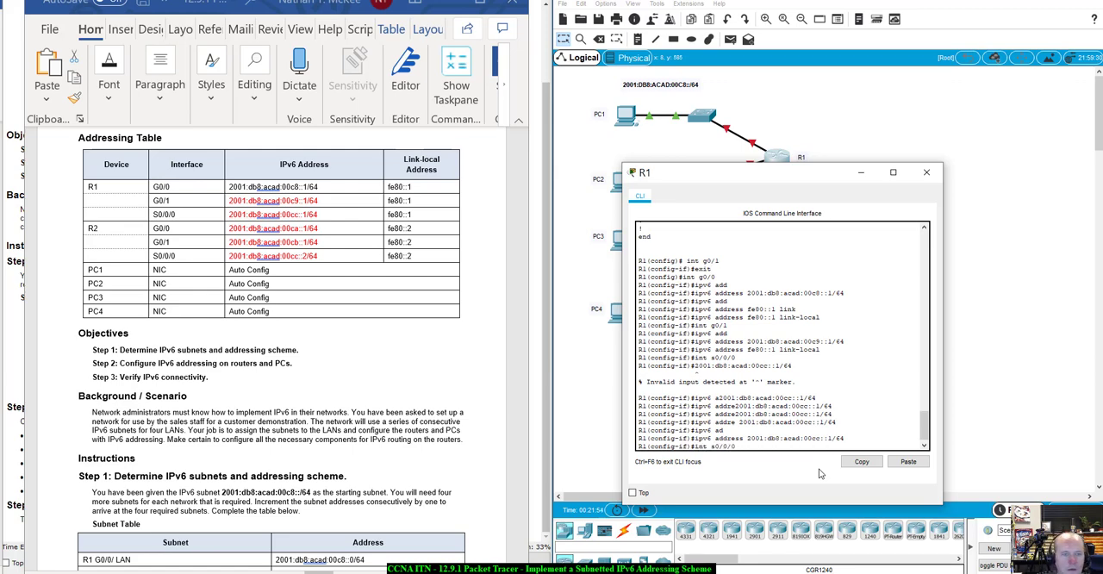
key(Up)
key(Up)
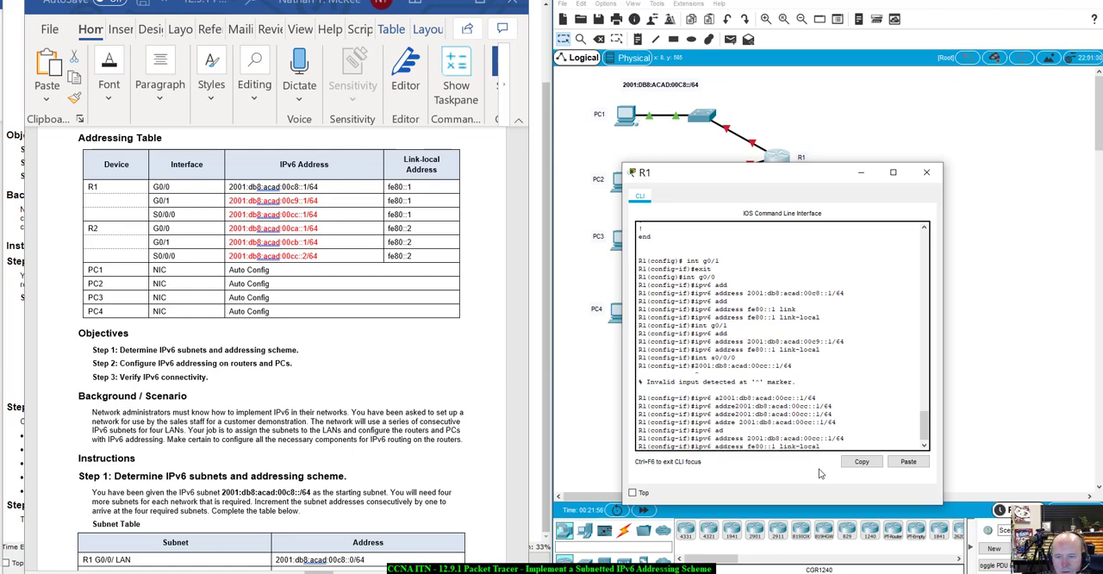
key(Down)
key(Return)
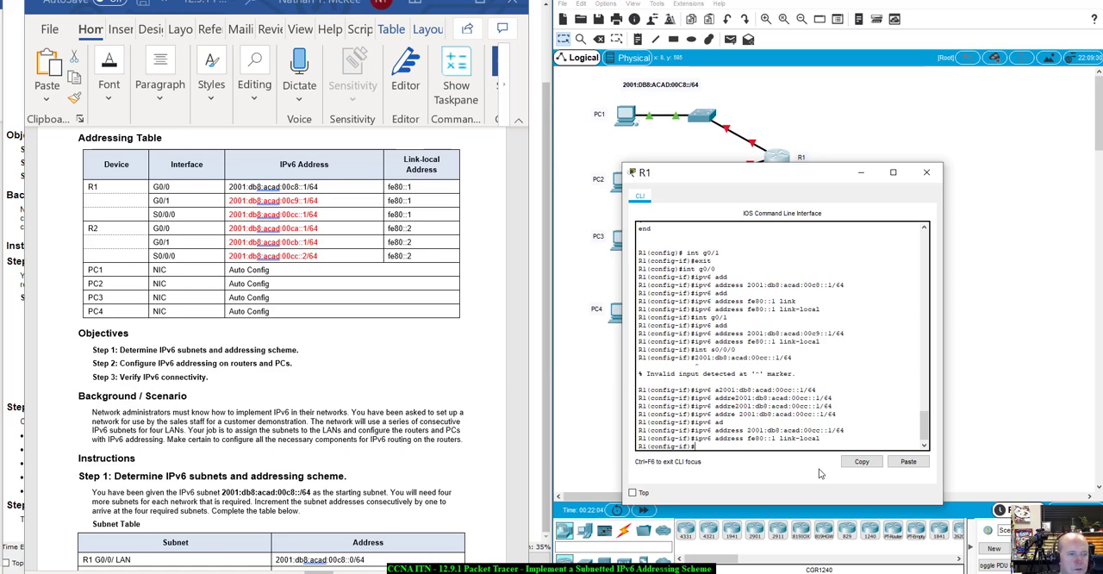
- Put R1's window away, open R2's command line beside the Addressing Table, and enter privileged mode
click(860, 172)
click(782, 272)
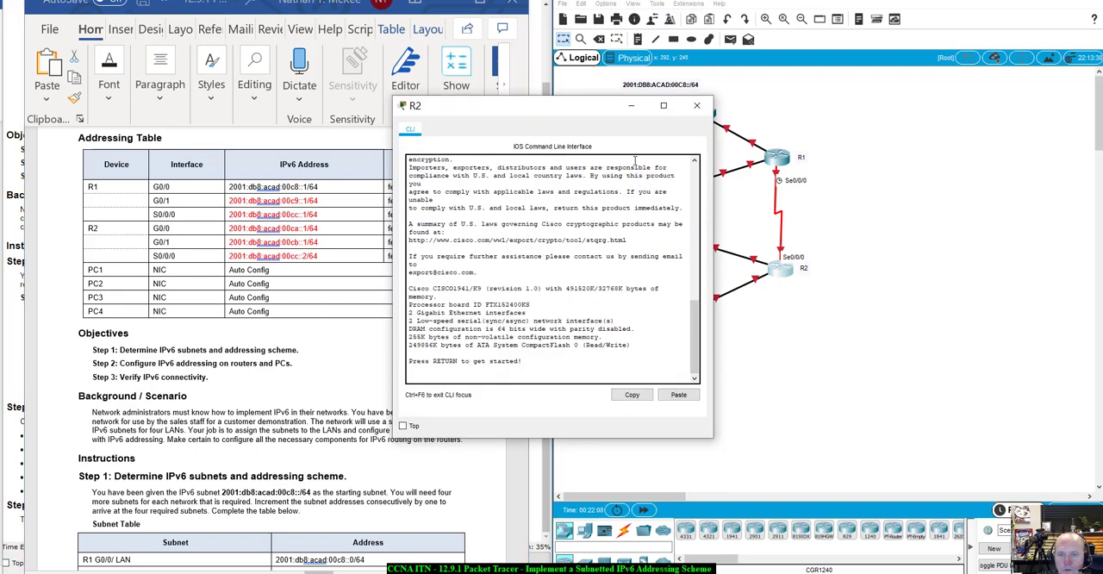
drag(575, 104, 783, 175)
click(782, 435)
key(Return)
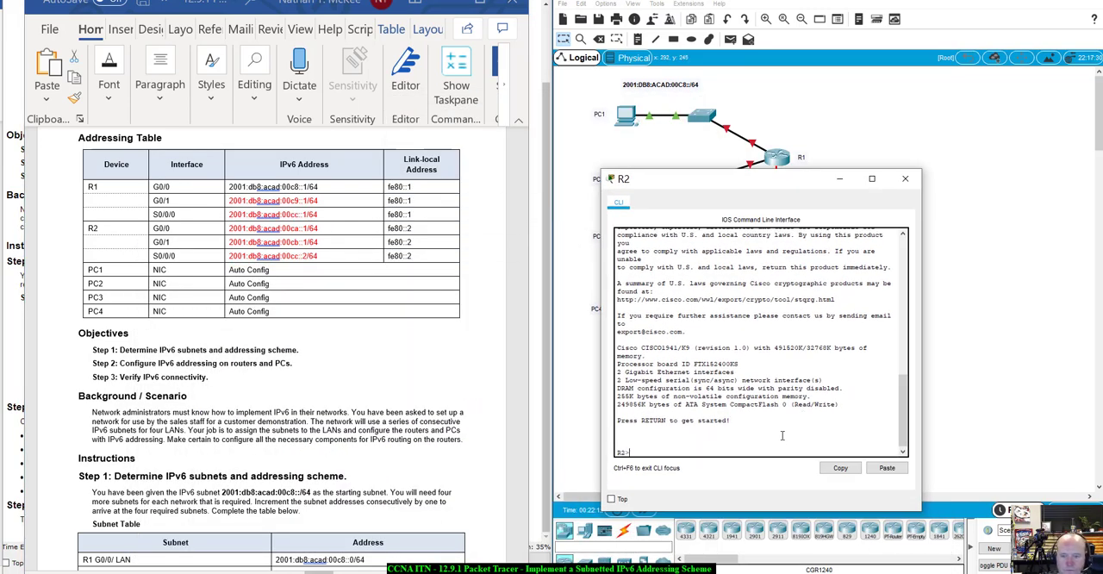
text(enable)
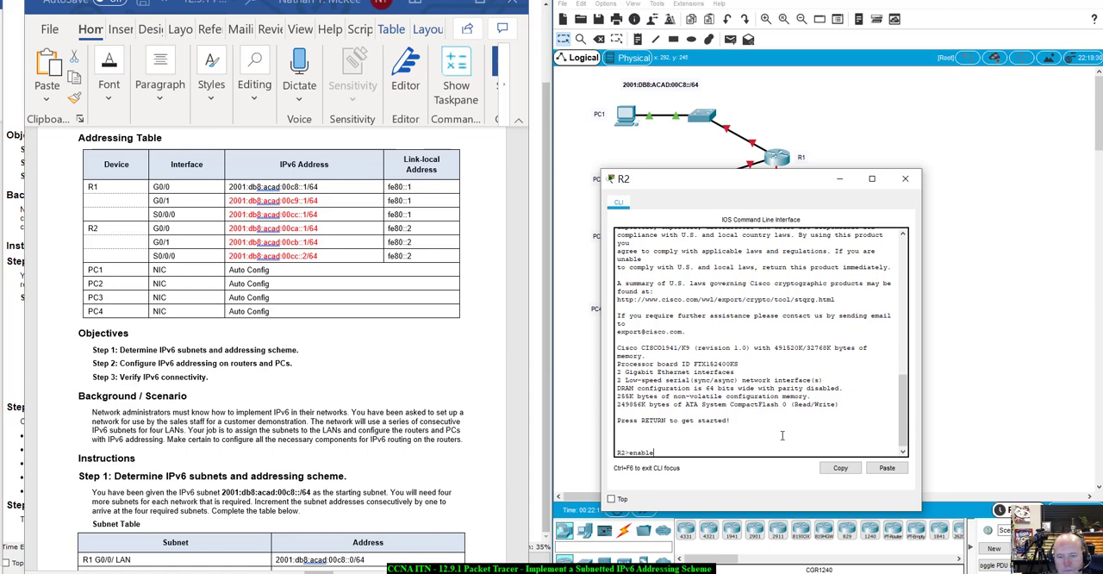
key(Return)
- Display R2's running configuration and examine its interface sections and static IPv6 route
text(shor)
text(w run)
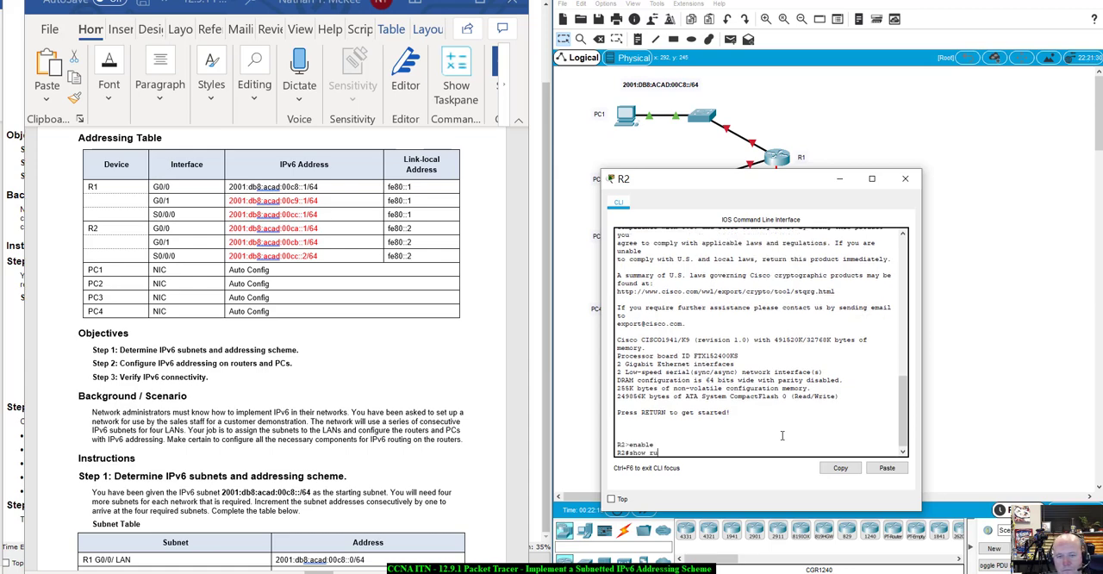
key(Return)
key(space)
key(space)
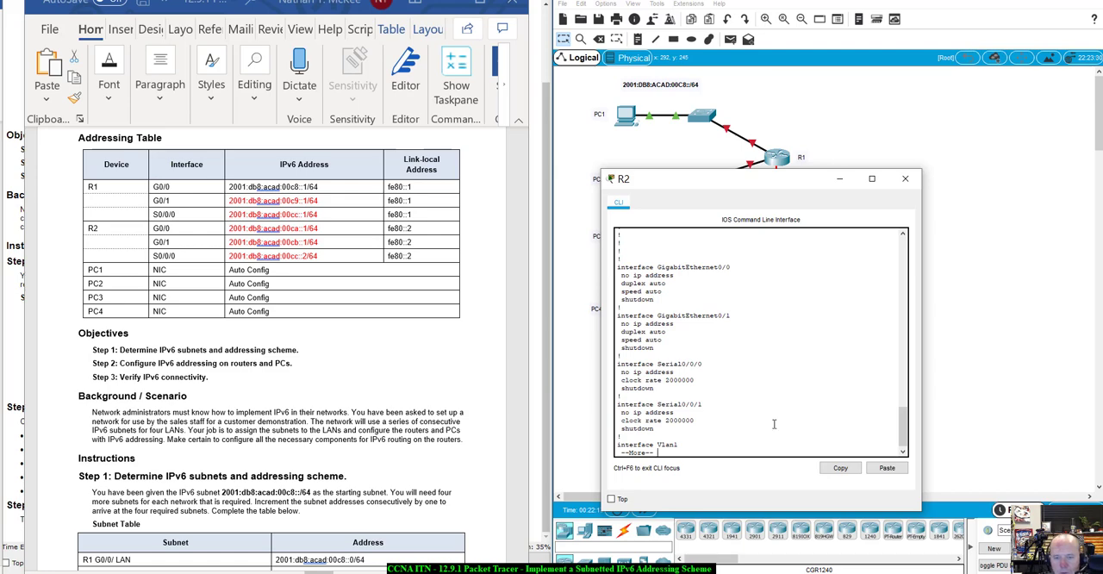
key(space)
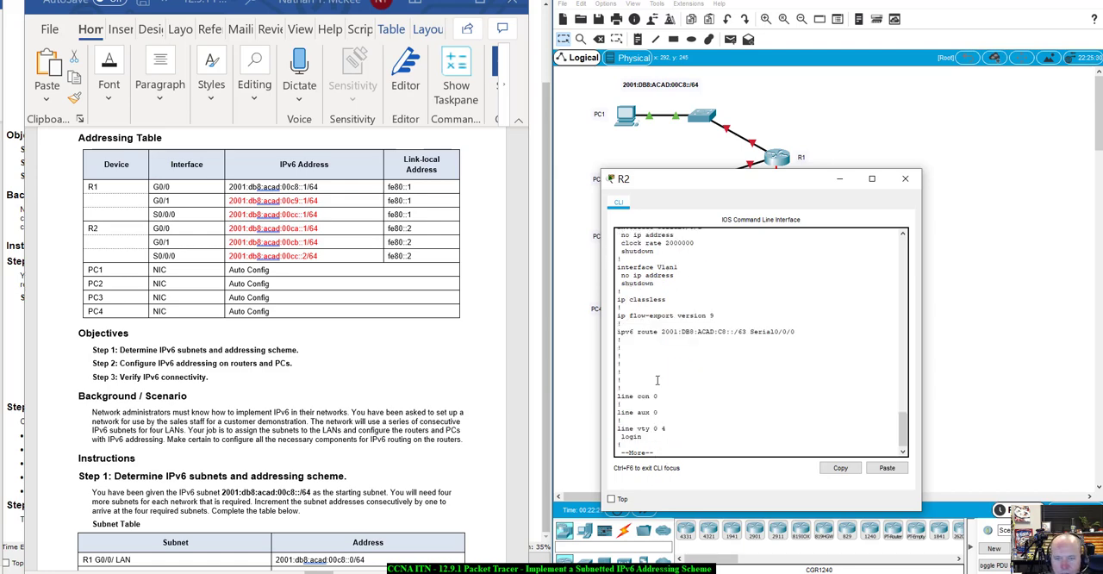
drag(619, 329, 806, 336)
click(782, 373)
key(space)
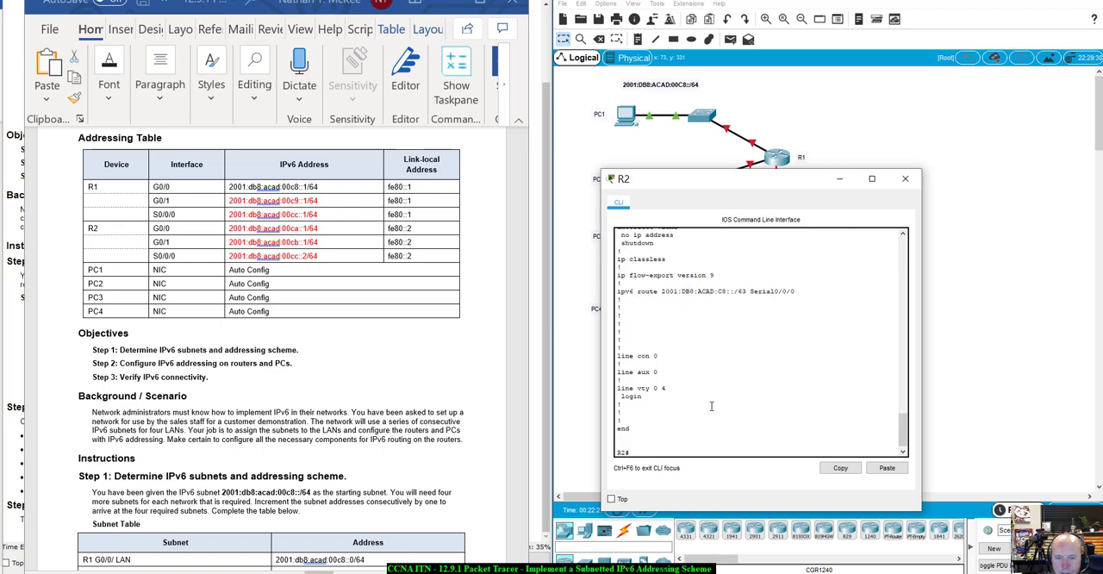
scroll(713, 403, up, 3)
scroll(712, 405, down, 3)
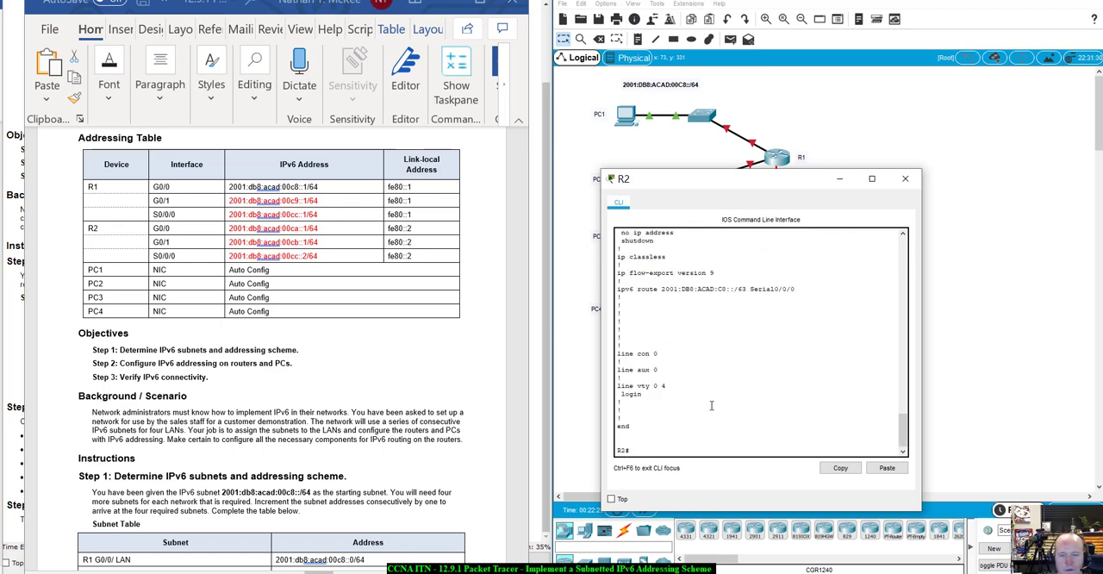
- Enter global configuration mode on R2 and open interface G0/0 for configuration
text(enable)
key(Return)
text(c)
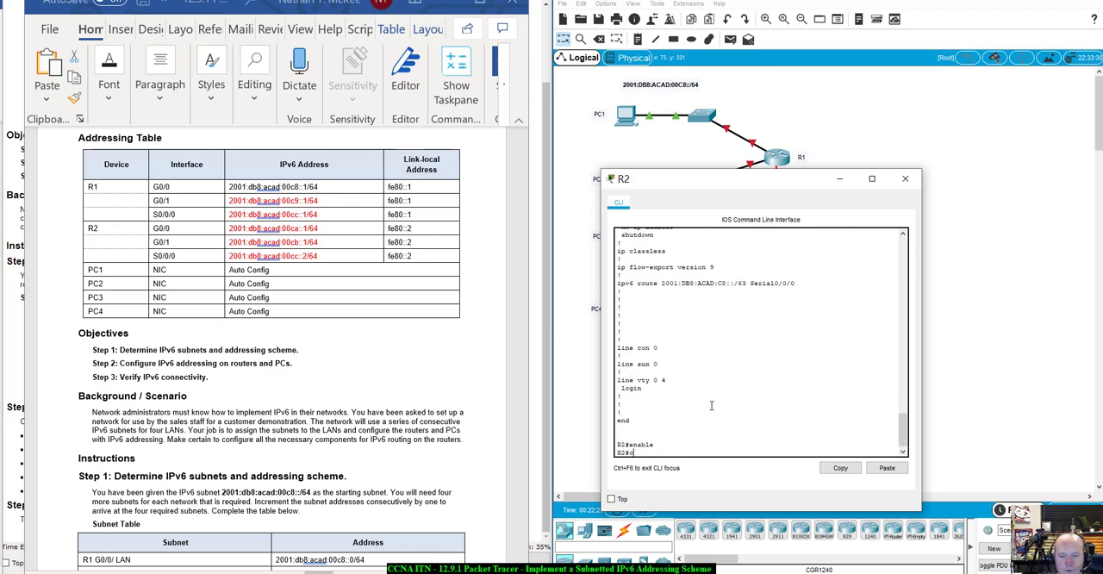
text(onf)
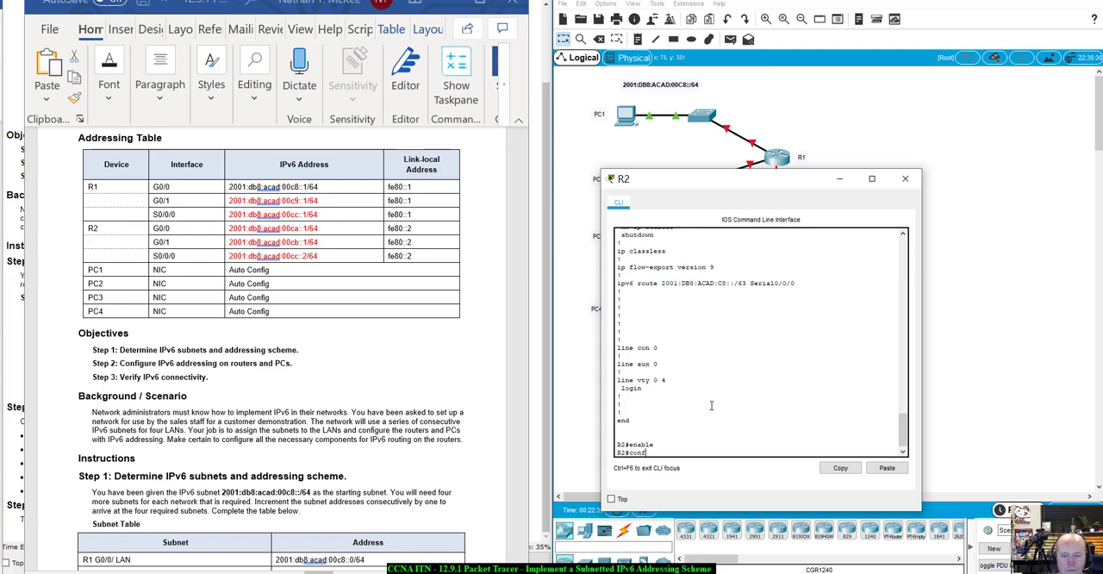
text(ig t)
key(Return)
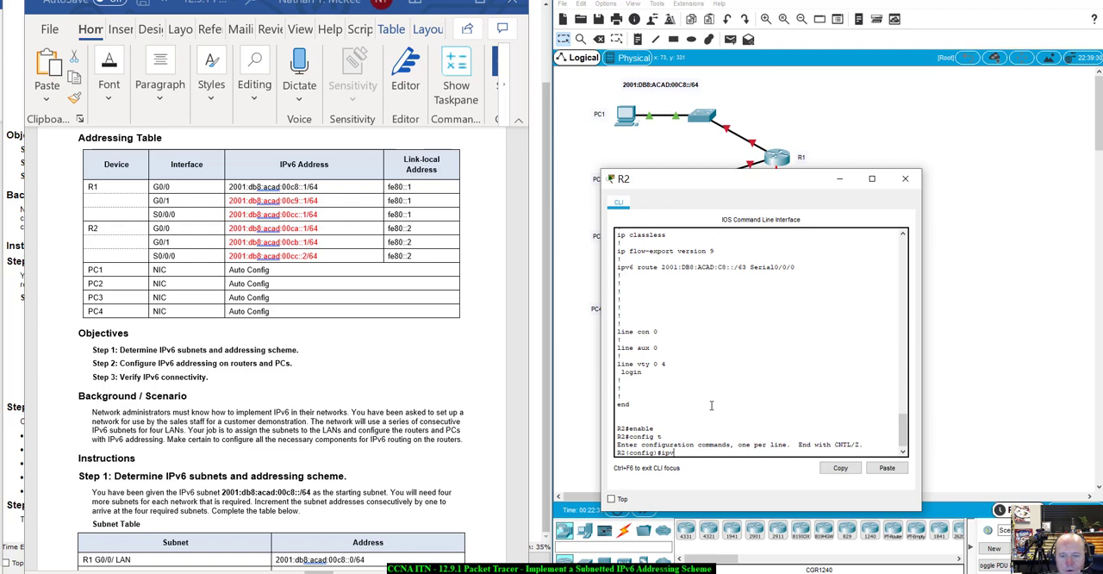
text(int)
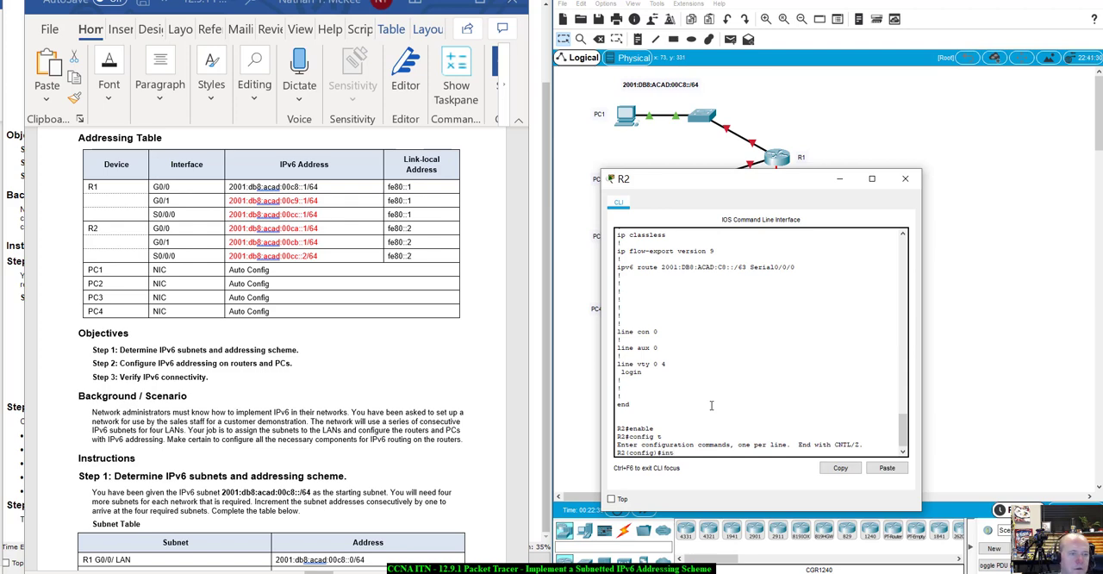
text( g0/0)
key(Return)
- Assign R2's G0/0 interface the IPv6 address 2001:db8:acad:00ca::1/64 copied from the Addressing Table
text(ip)
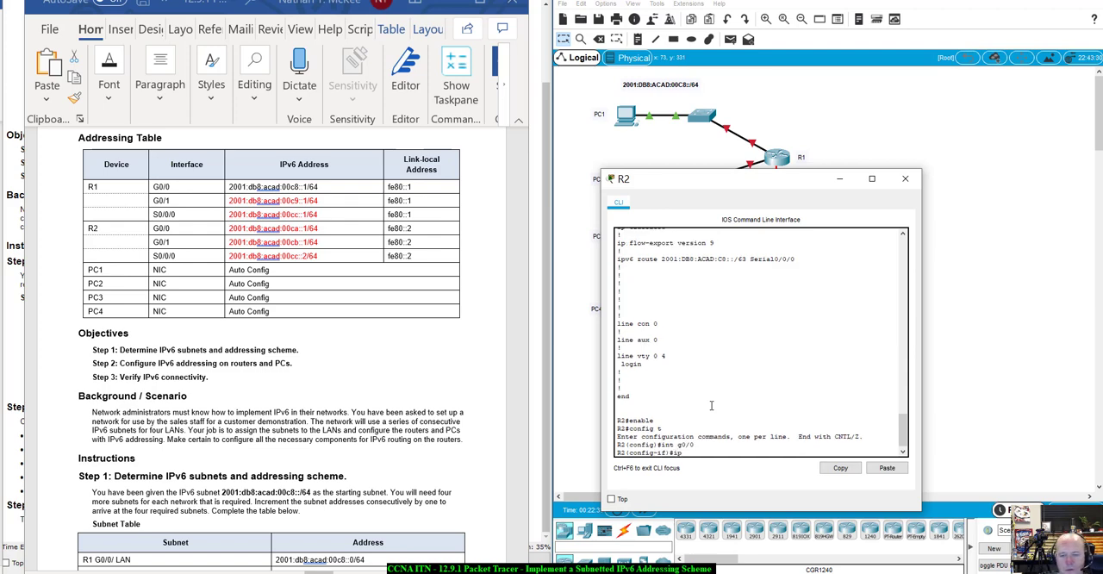
text(v6 aa)
key(Tab)
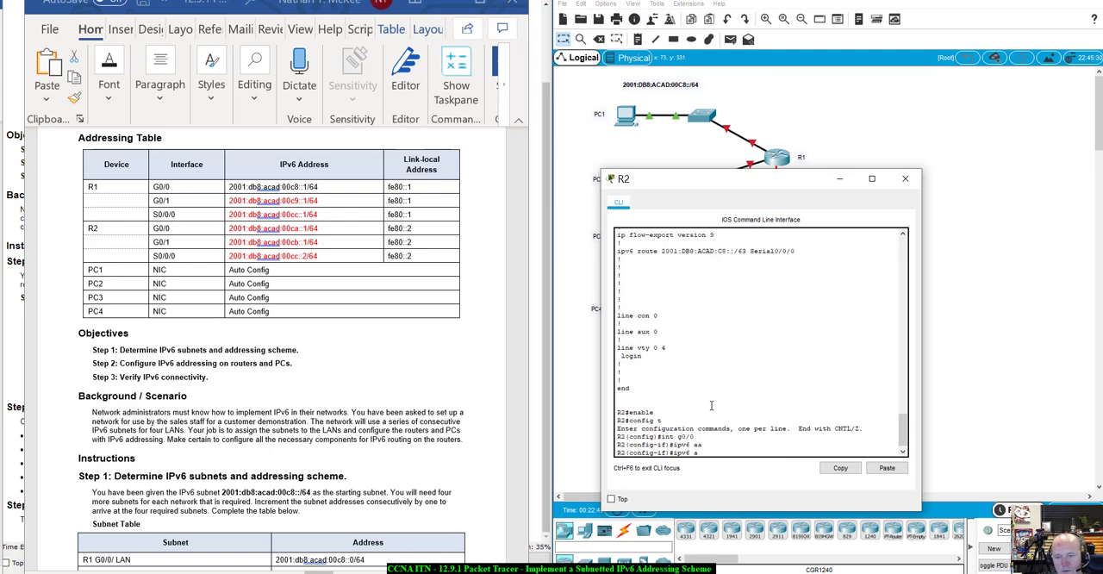
key(BackSpace)
key(Tab)
text(dd)
key(Tab)
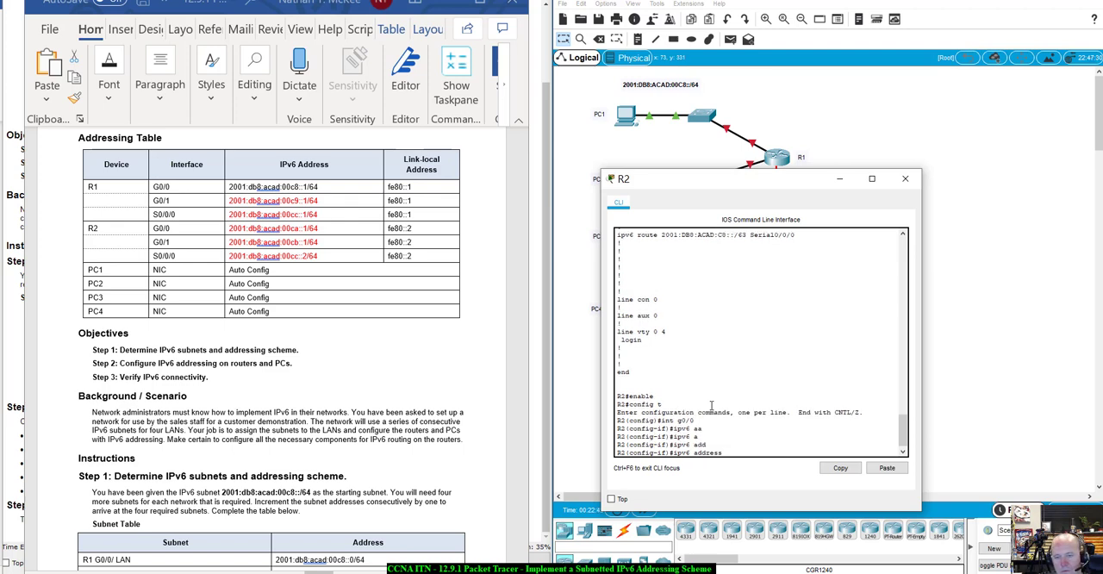
click(356, 230)
mouse_move(356, 229)
mouse_down()
mouse_move(231, 228)
mouse_move(274, 243)
mouse_move(316, 229)
mouse_up()
key(ctrl+c)
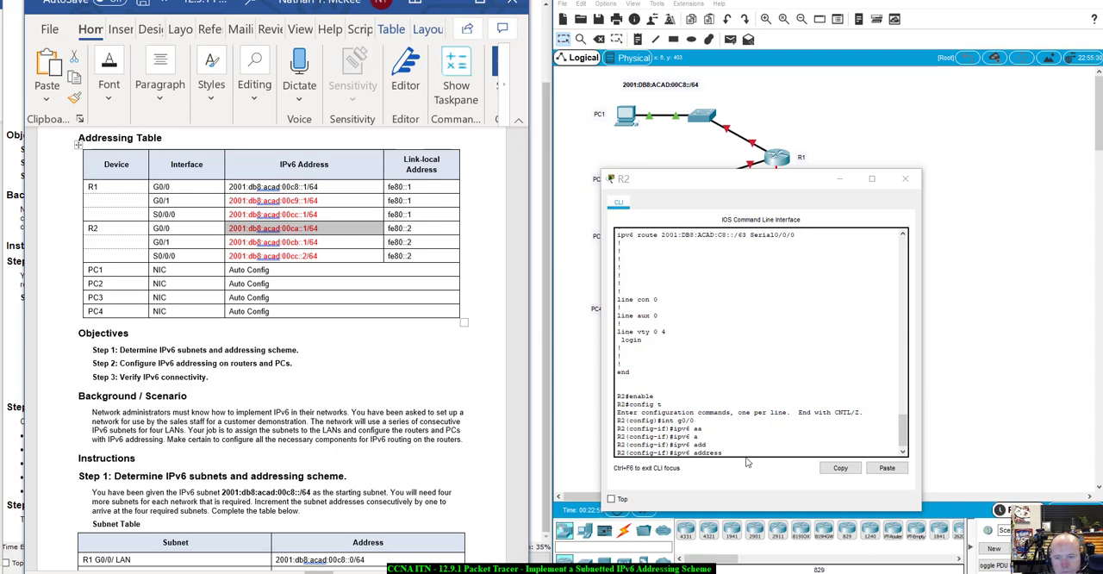
click(734, 443)
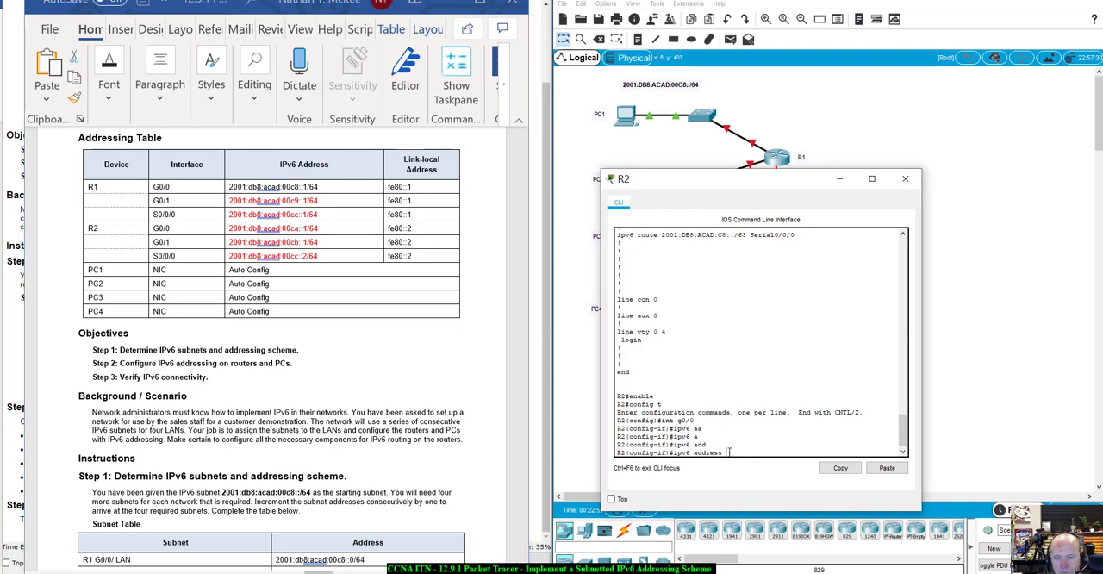
key(ctrl+v)
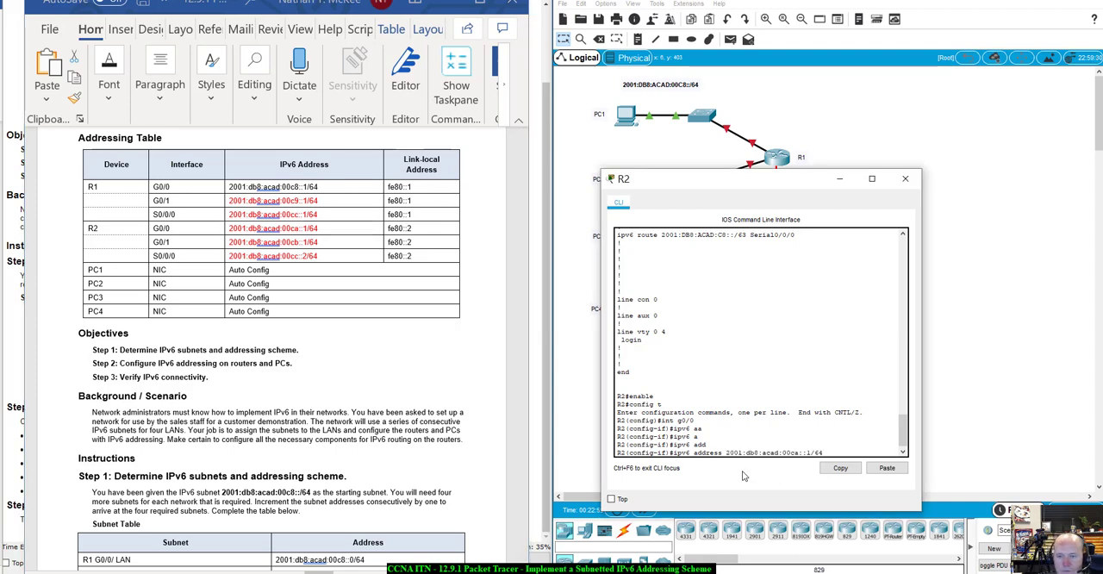
key(Return)
- Set the link-local address of R2's G0/0 interface to fe80::2
key(Up)
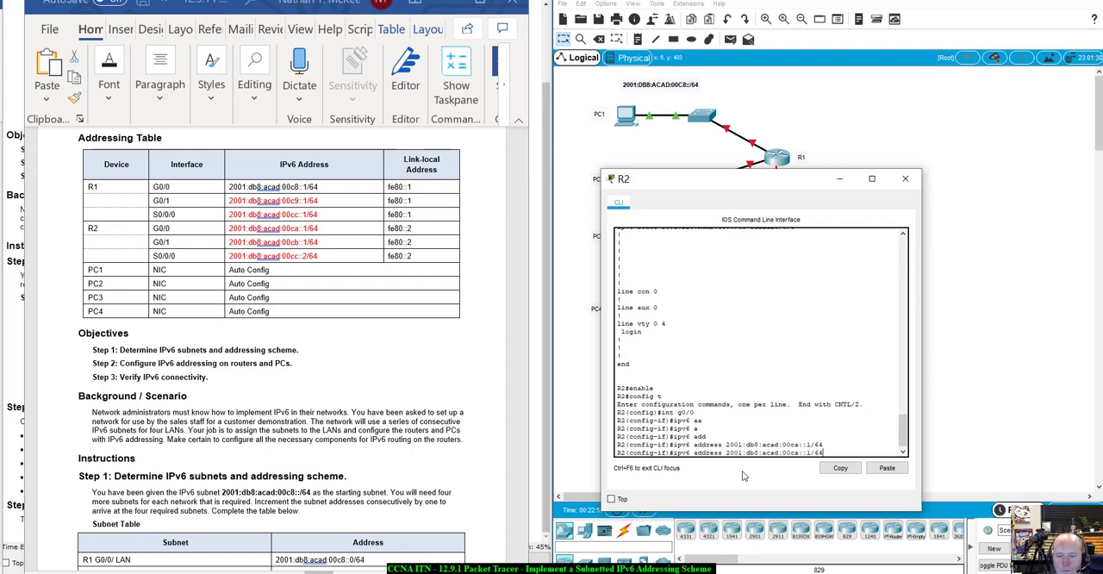
key(BackSpace)
key(BackSpace)
key(BackSpace)
key(BackSpace)
key(BackSpace)
key(BackSpace)
key(BackSpace)
key(BackSpace)
key(BackSpace)
key(BackSpace)
key(BackSpace)
key(BackSpace)
key(BackSpace)
key(BackSpace)
key(BackSpace)
key(BackSpace)
key(BackSpace)
key(BackSpace)
key(BackSpace)
key(BackSpace)
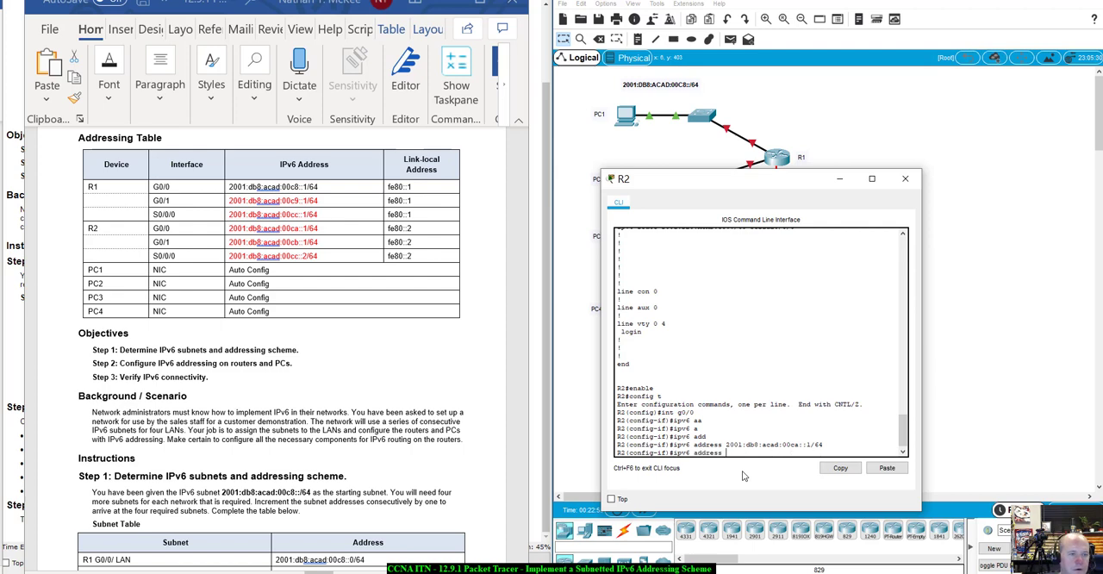
text(fe80::)
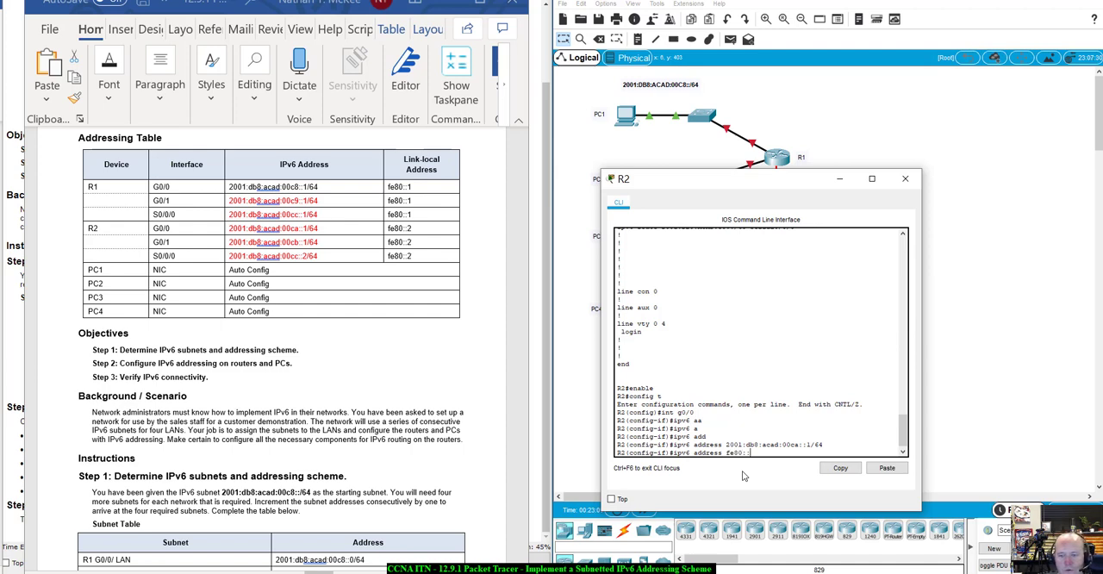
text(2 li)
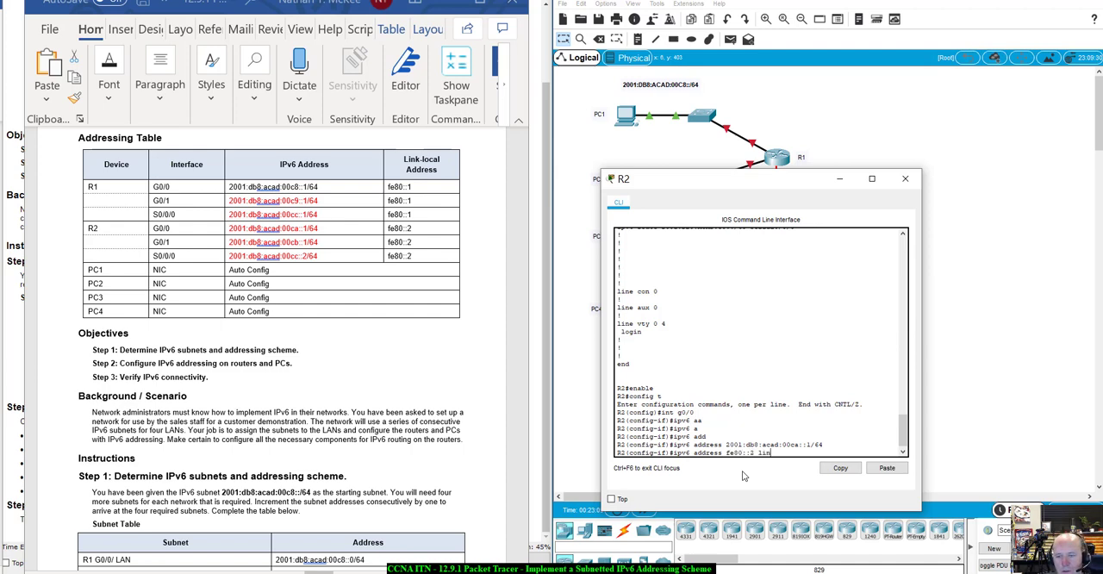
text(n)
key(Tab)
key(Return)
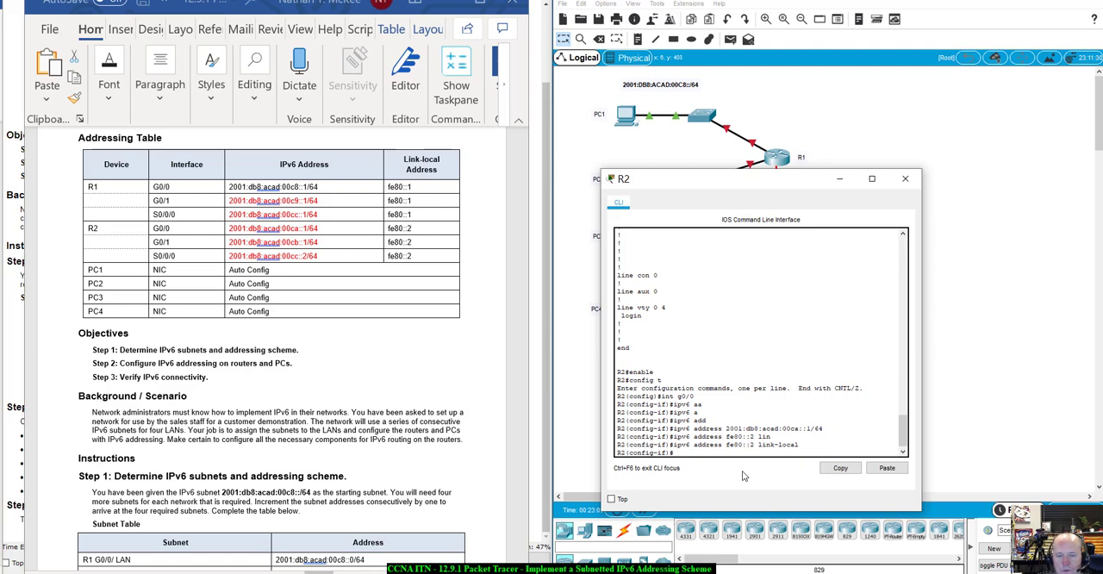
- Configure R2's G0/1 interface with the IPv6 address 2001:db8:acad:00cb::1/64 copied from the Addressing Table
text(ing)
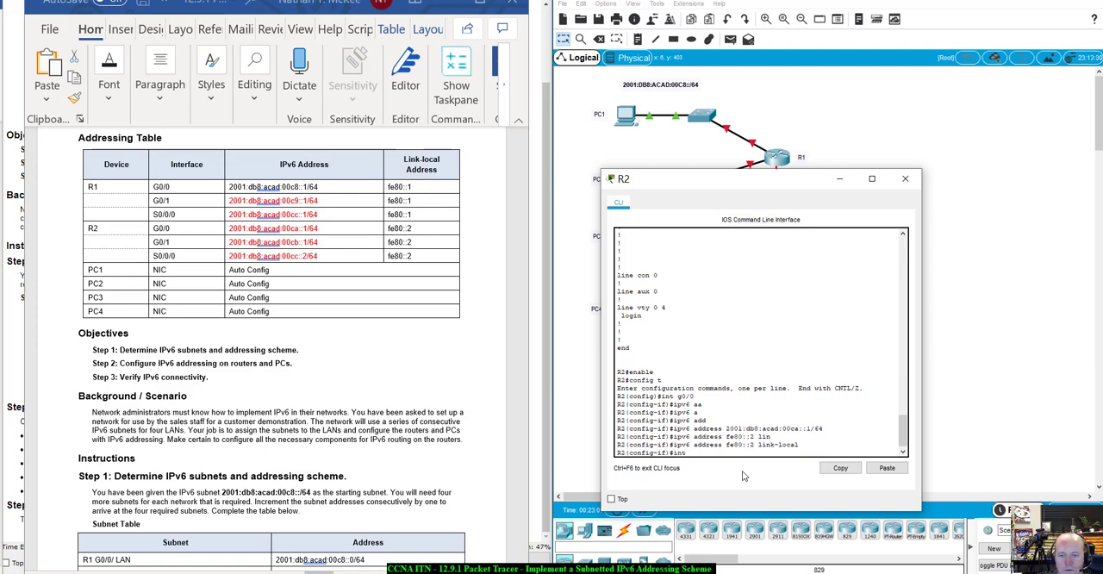
text( g0/1)
key(Return)
text(ipv)
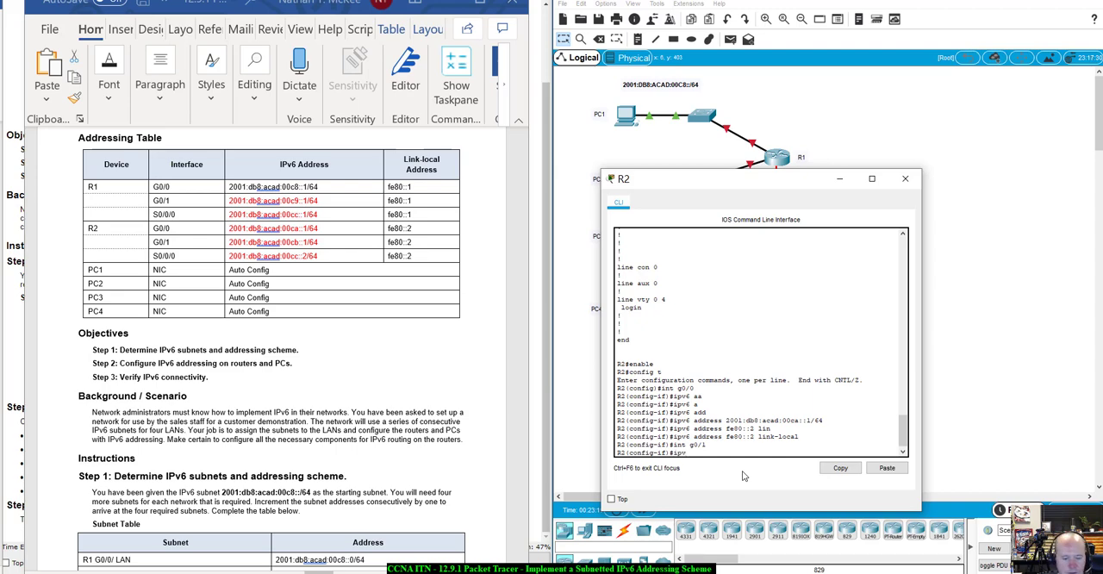
text(6 add)
key(Tab)
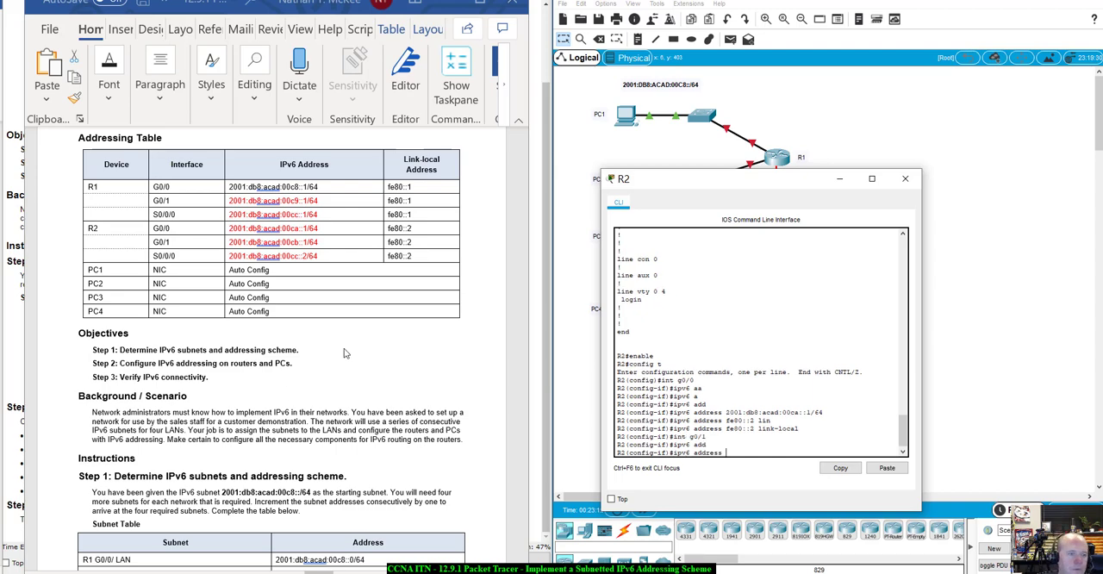
click(331, 243)
drag(320, 243, 234, 243)
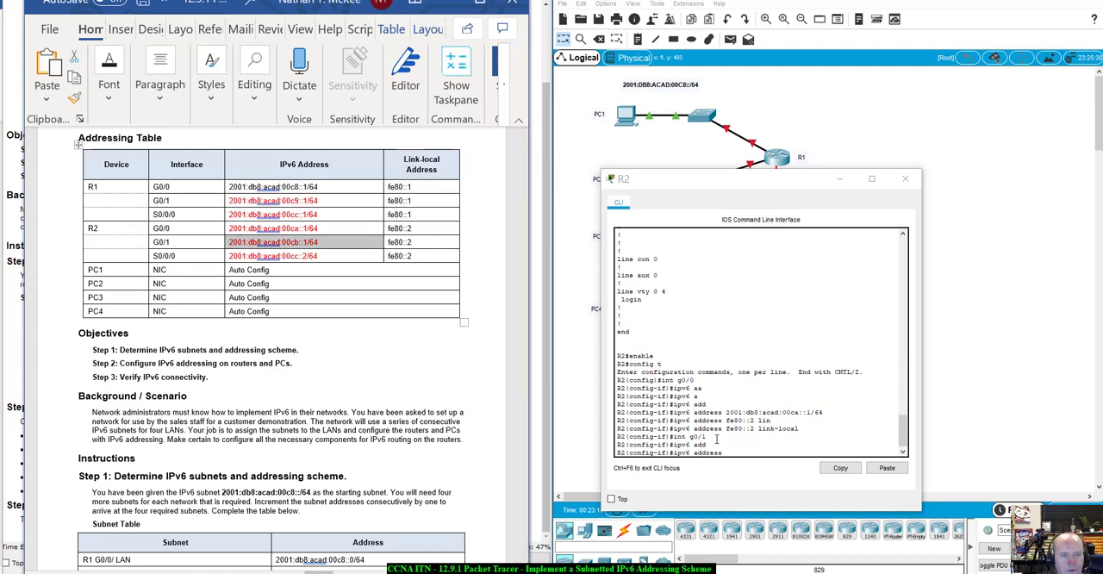
click(733, 453)
right_click(733, 453)
click(756, 474)
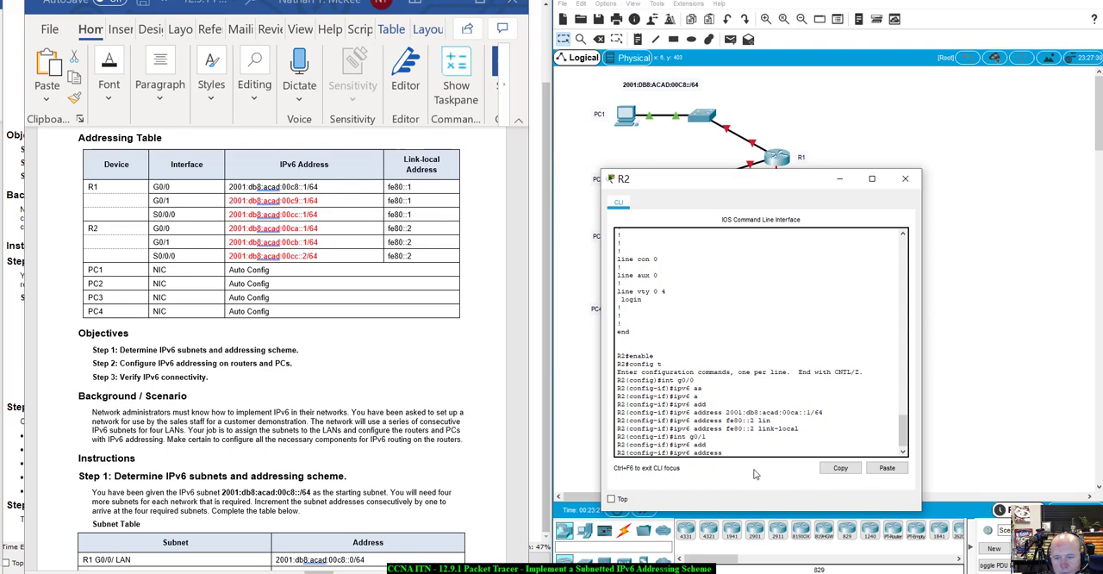
key(Return)
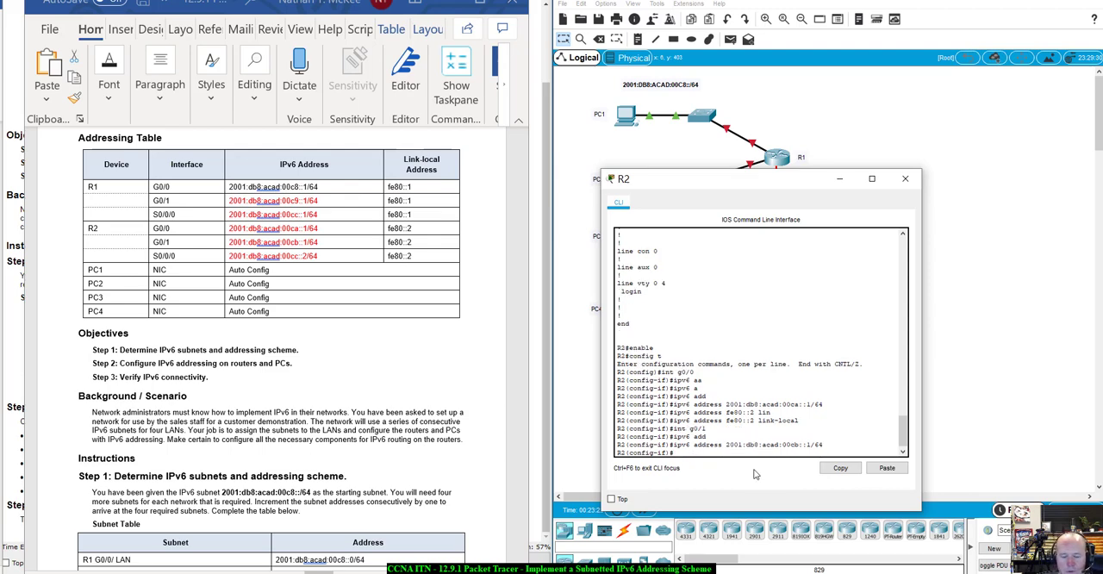
- Set the link-local address of R2's G0/1 interface to fe80::2
text(ipv6)
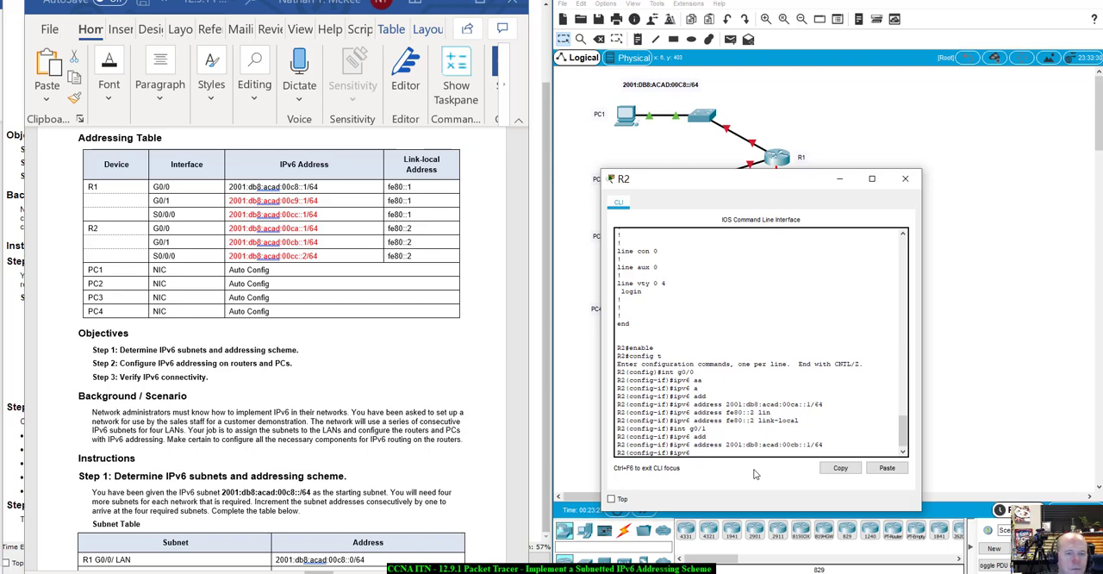
text( fe80)
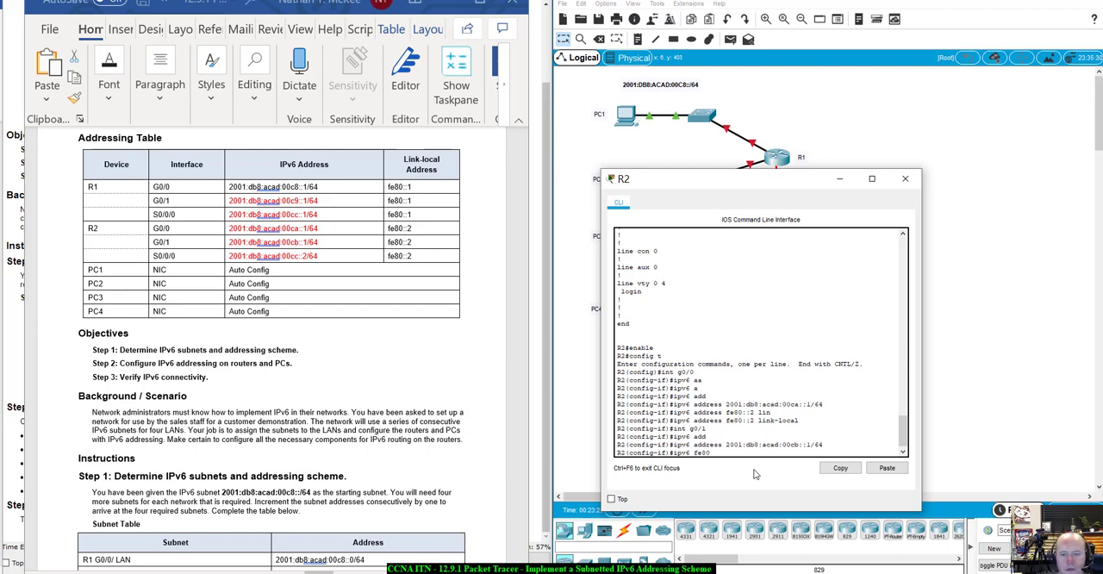
text(::2 )
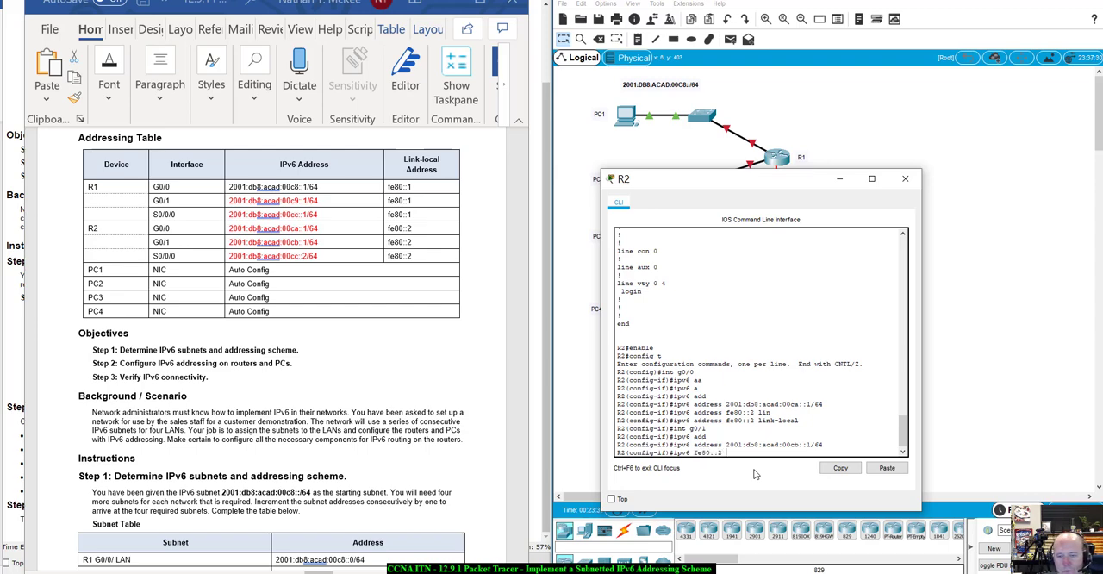
text(link)
key(Tab)
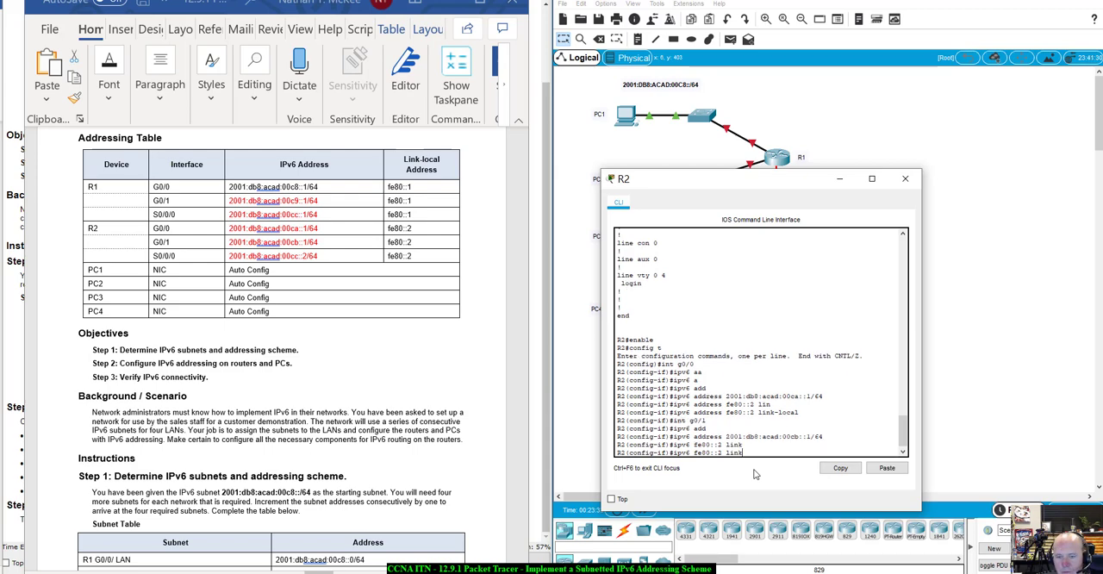
key(BackSpace)
key(BackSpace)
key(BackSpace)
key(BackSpace)
key(BackSpace)
key(BackSpace)
key(BackSpace)
key(BackSpace)
key(BackSpace)
key(BackSpace)
key(BackSpace)
text(dd)
key(Tab)
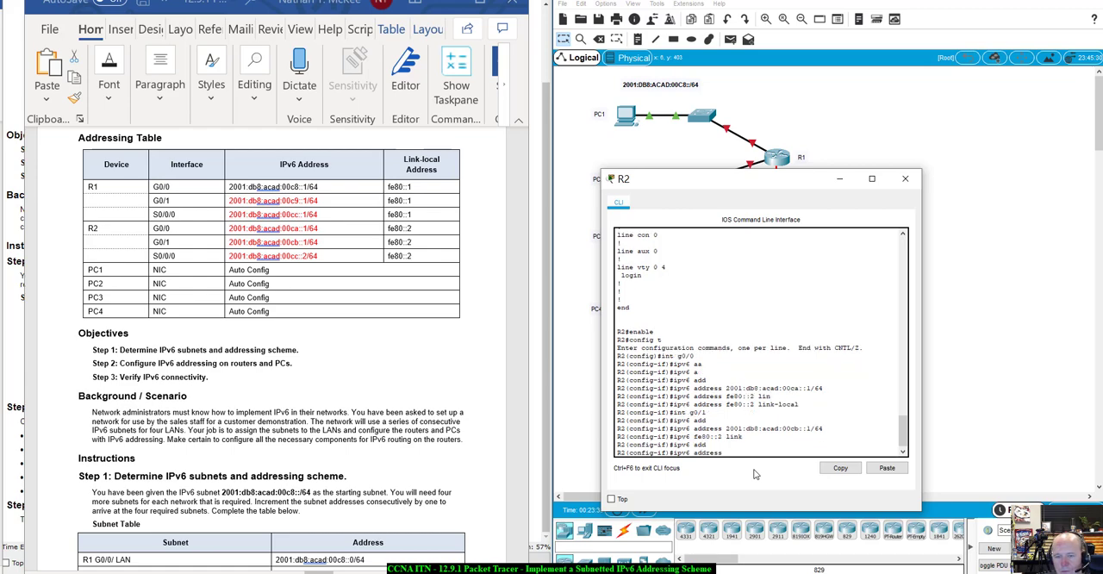
text(fe80:)
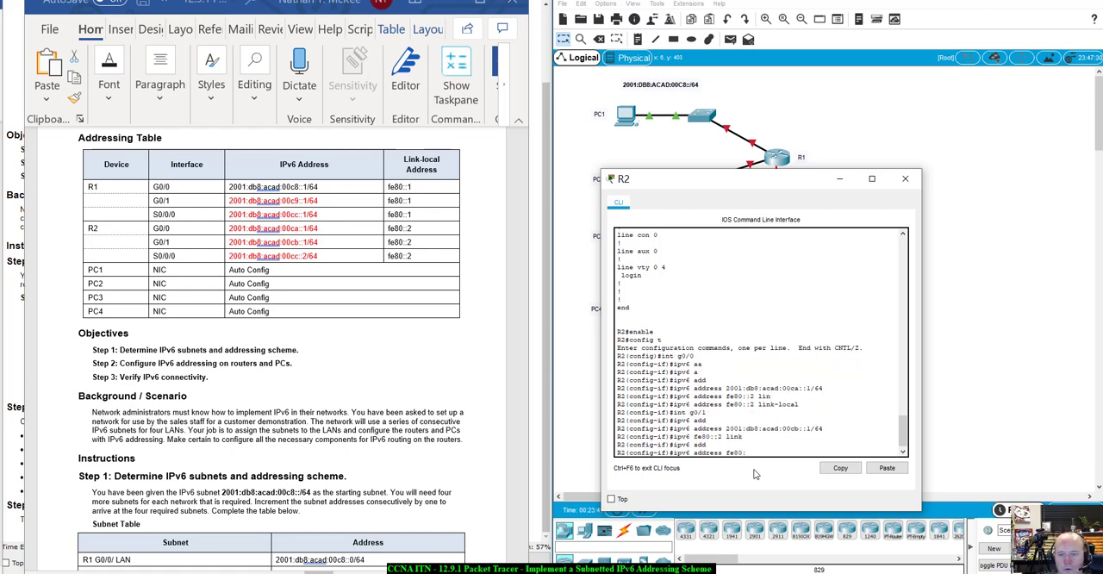
text(:2 lin)
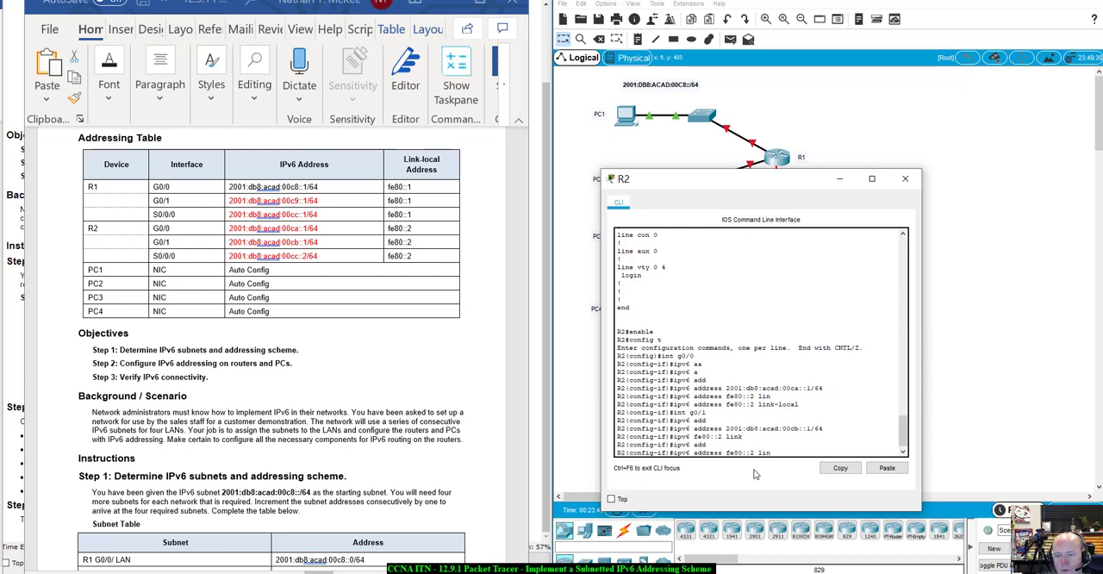
key(Tab)
key(Return)
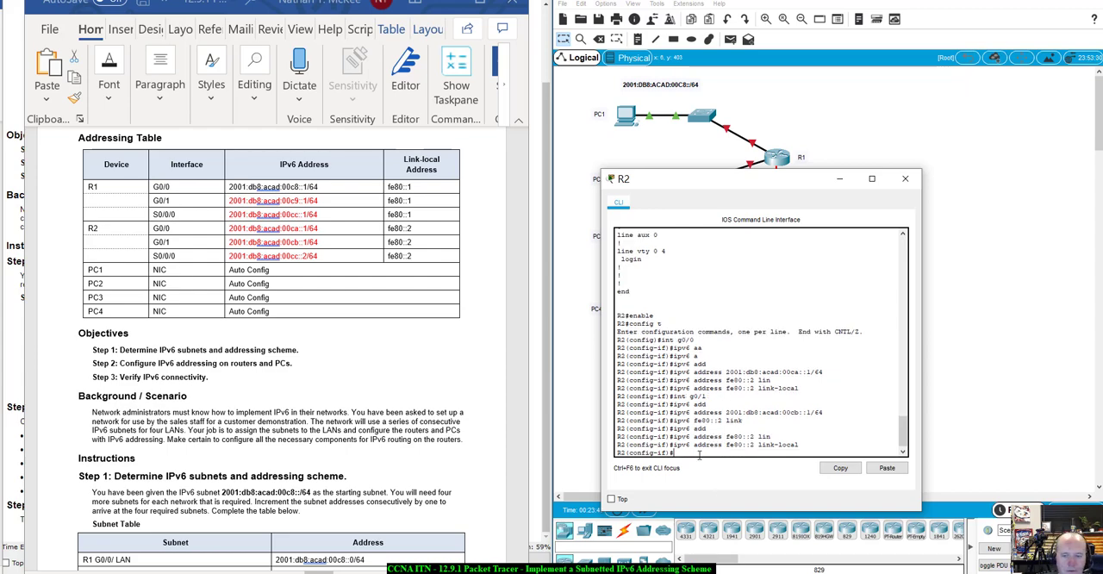
- Configure R2's S0/0/0 interface with the IPv6 address 2001:db8:acad:00cc::2/64 copied from the Addressing Table
text(i)
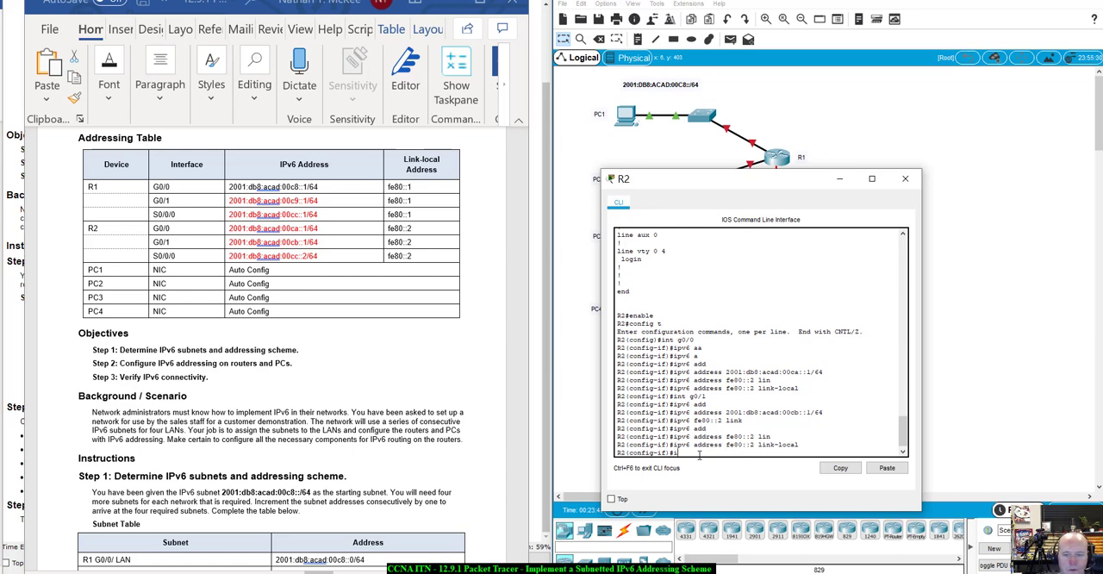
text(n)
text(t s0/0/0)
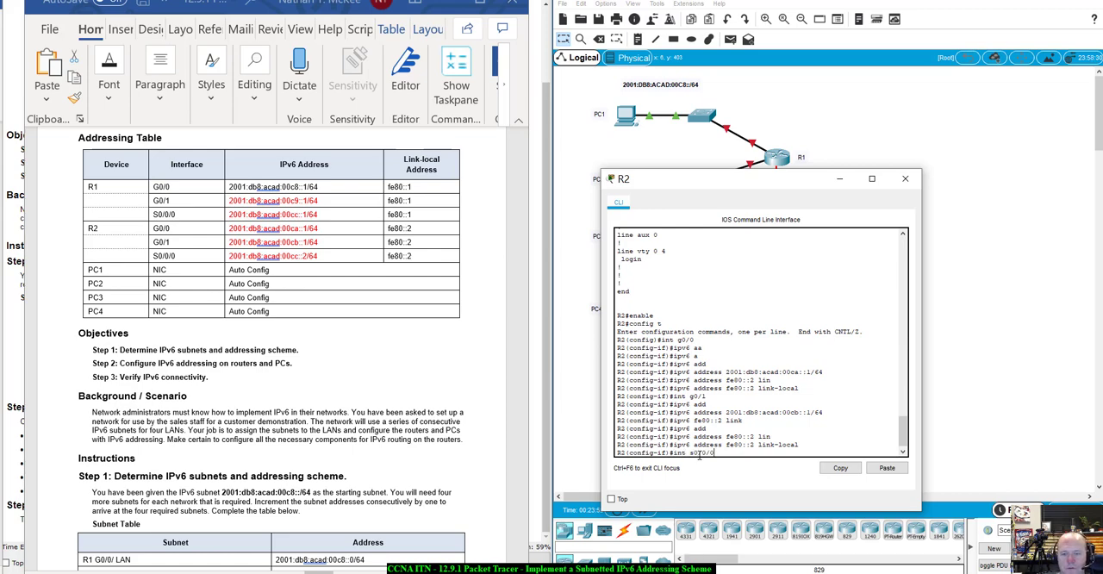
key(Return)
text(ipv)
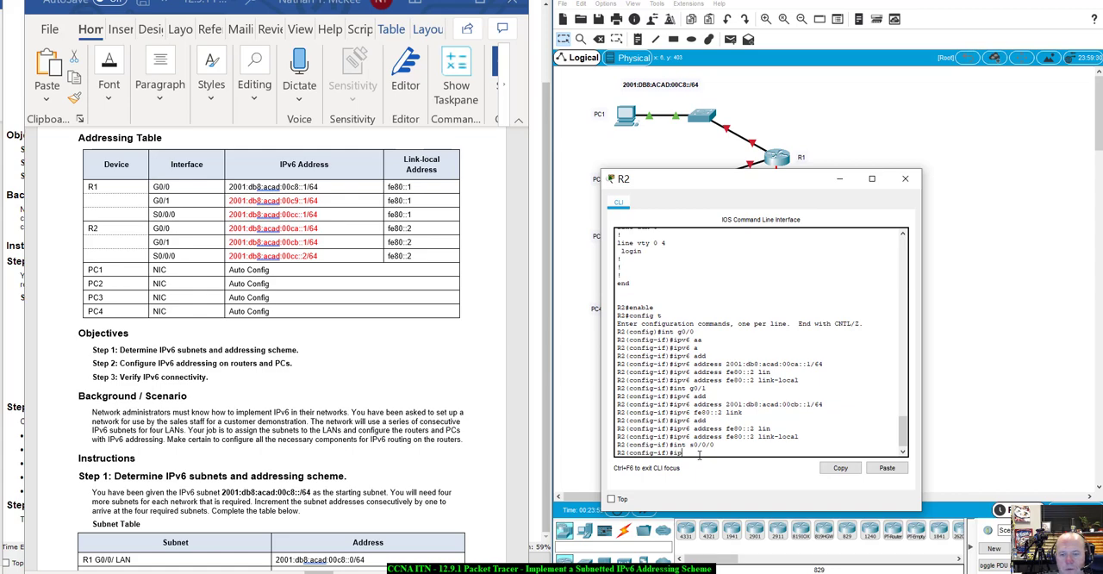
text(6 add)
key(Tab)
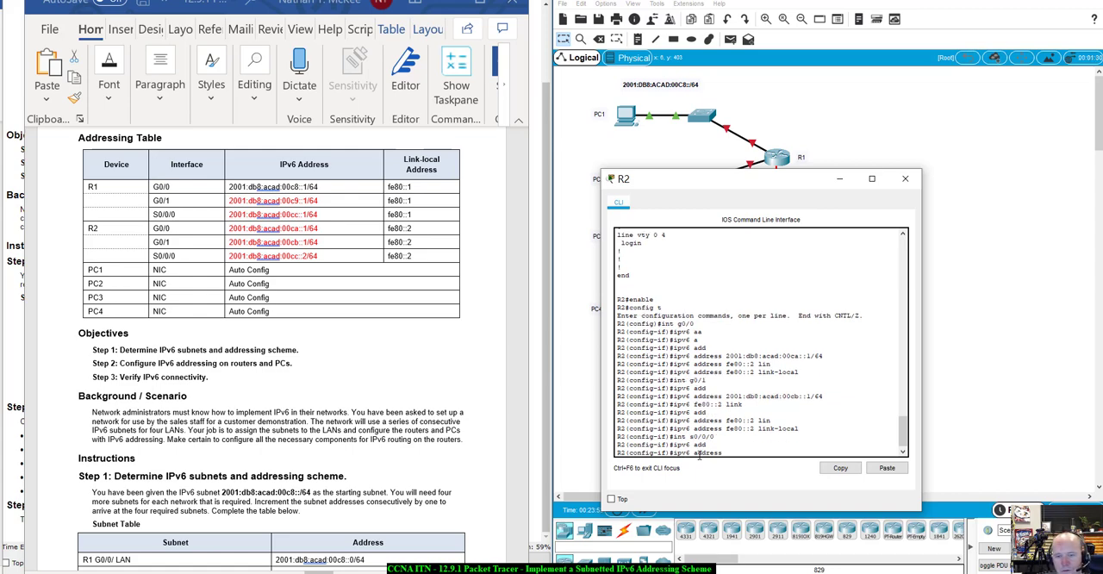
drag(320, 259, 229, 257)
key(ctrl+c)
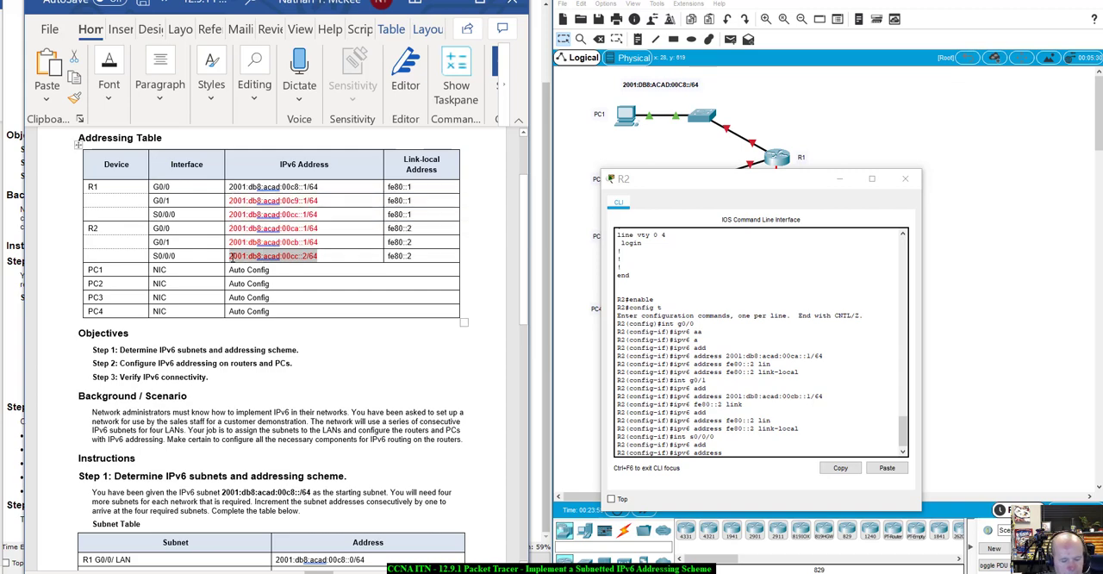
right_click(775, 462)
click(772, 476)
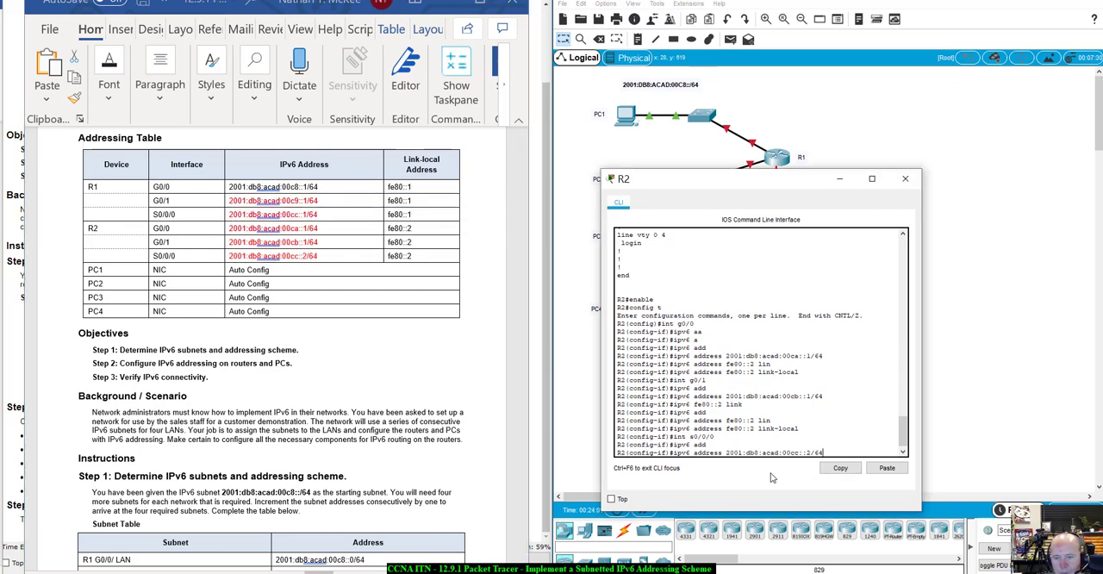
key(Return)
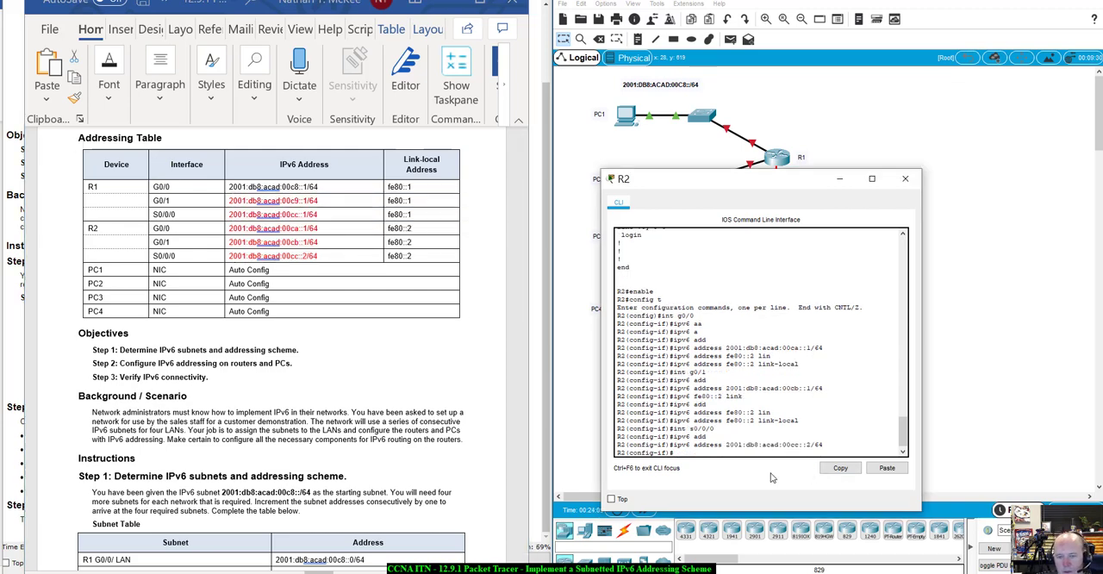
- Set the link-local address of R2's S0/0/0 interface to fe80::2
text(ipv6)
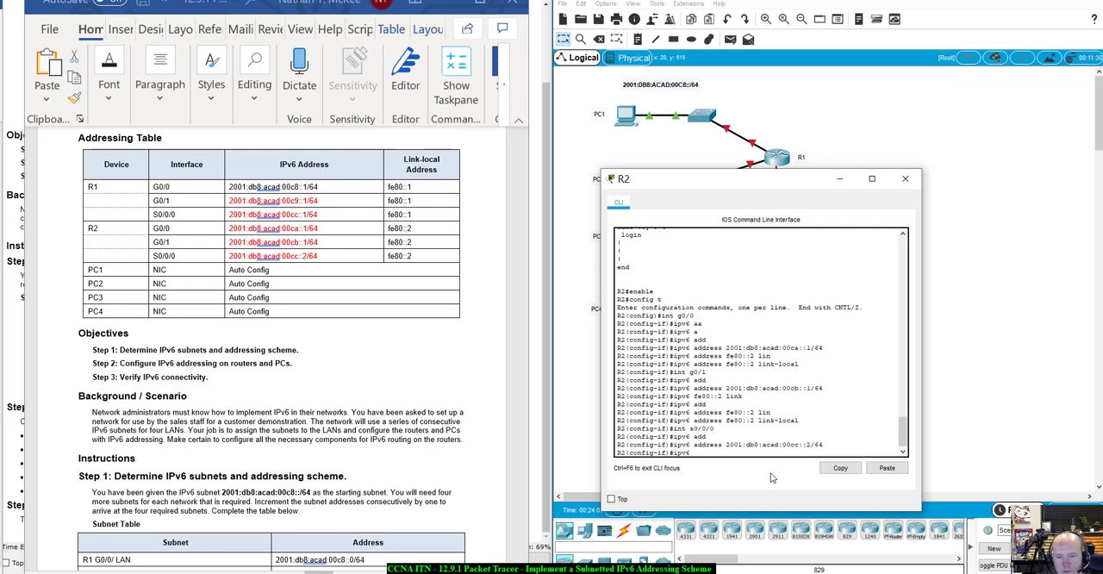
text( add)
key(Tab)
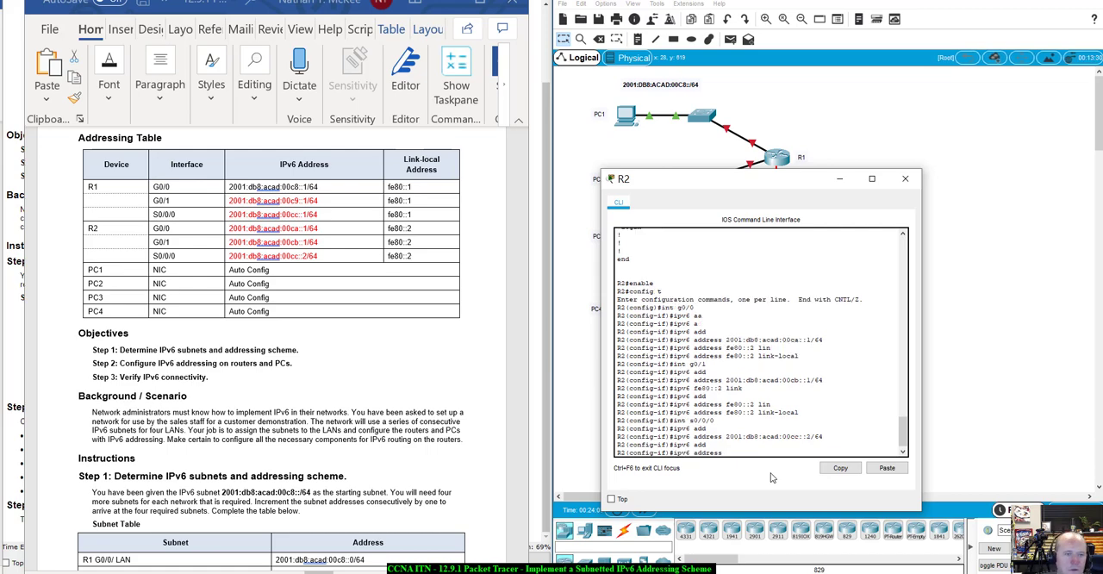
text(fe80)
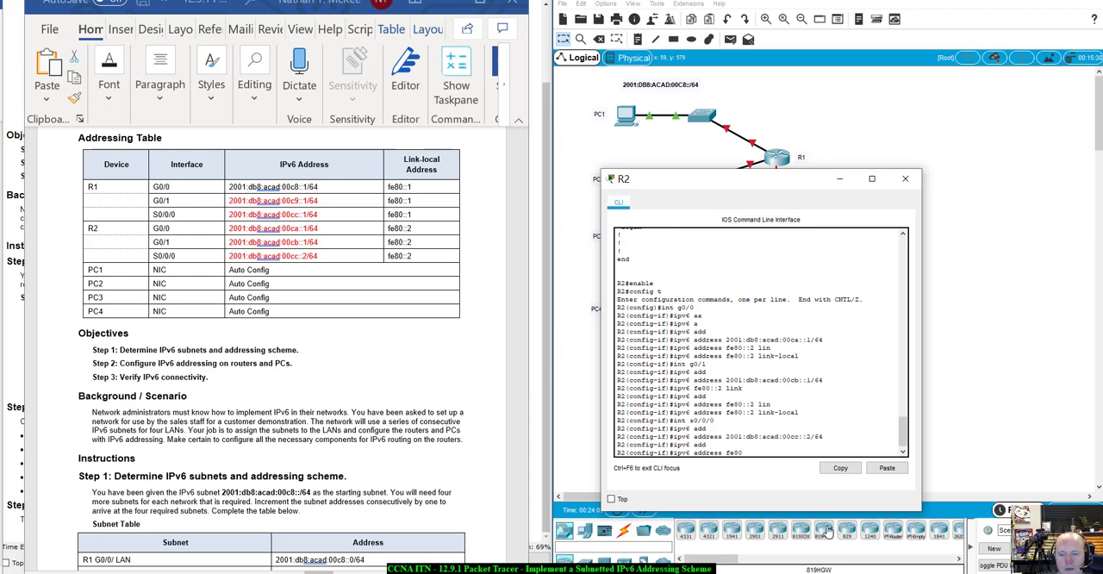
text(::2 link)
key(Tab)
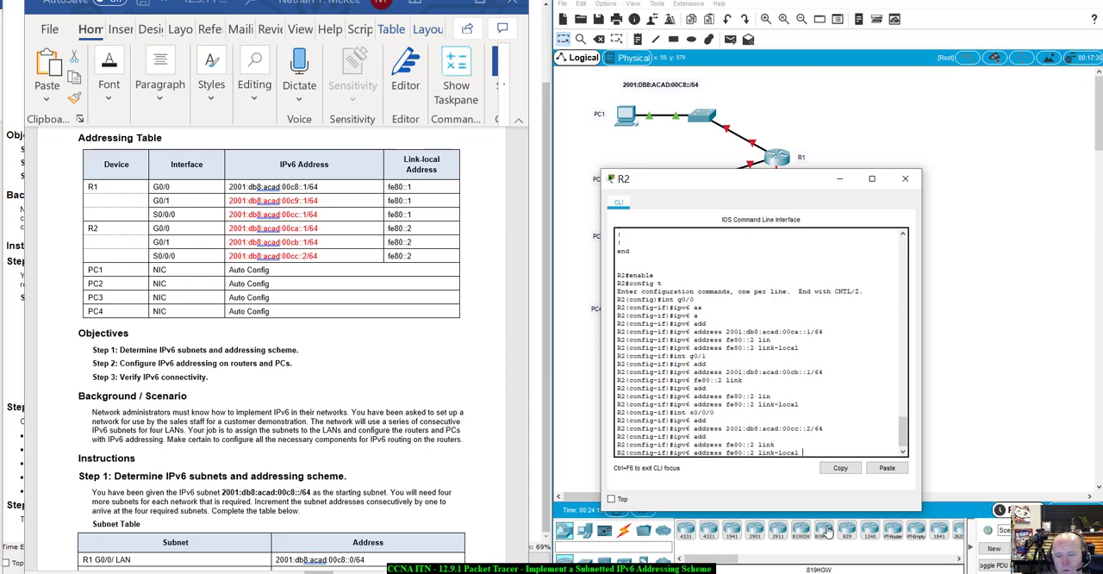
key(Return)
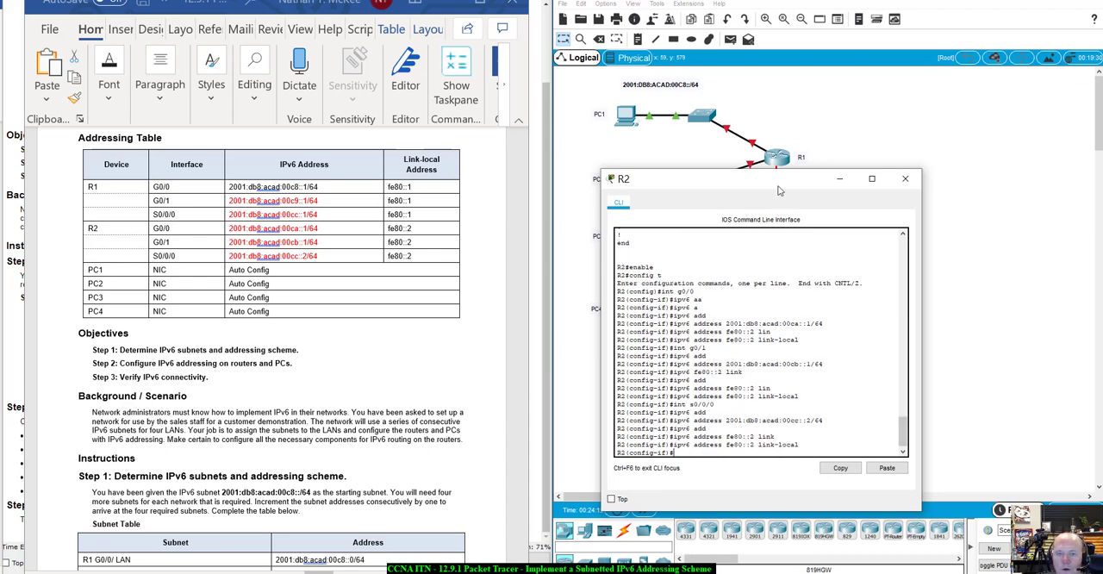
drag(779, 190, 859, 200)
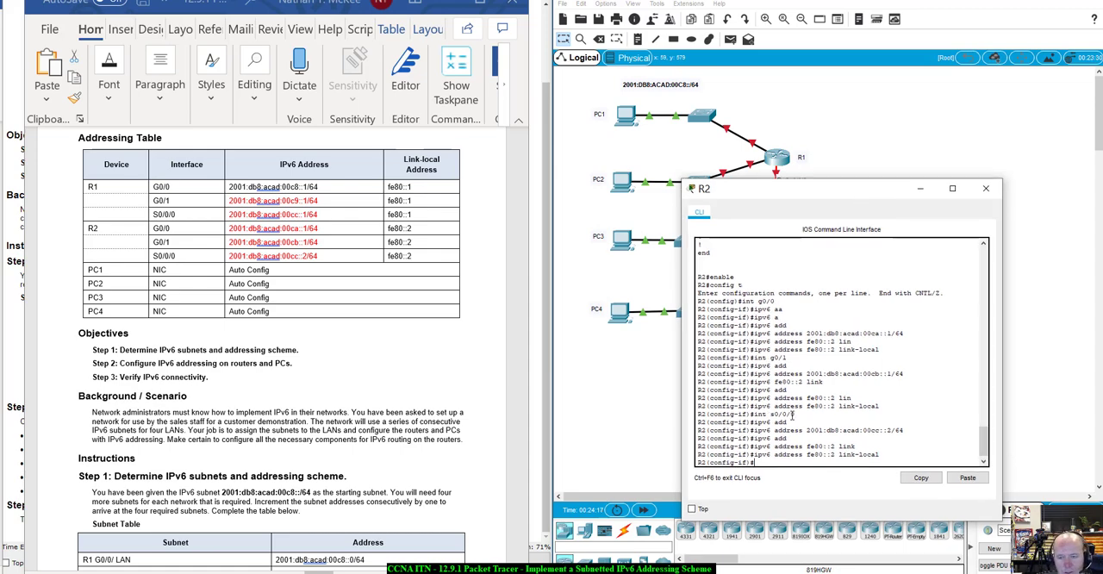
- Leave interface configuration on R2 and run do show ipv6 interface brief to check the assigned addresses, starting with G0/0
text(exit)
key(Return)
text(d)
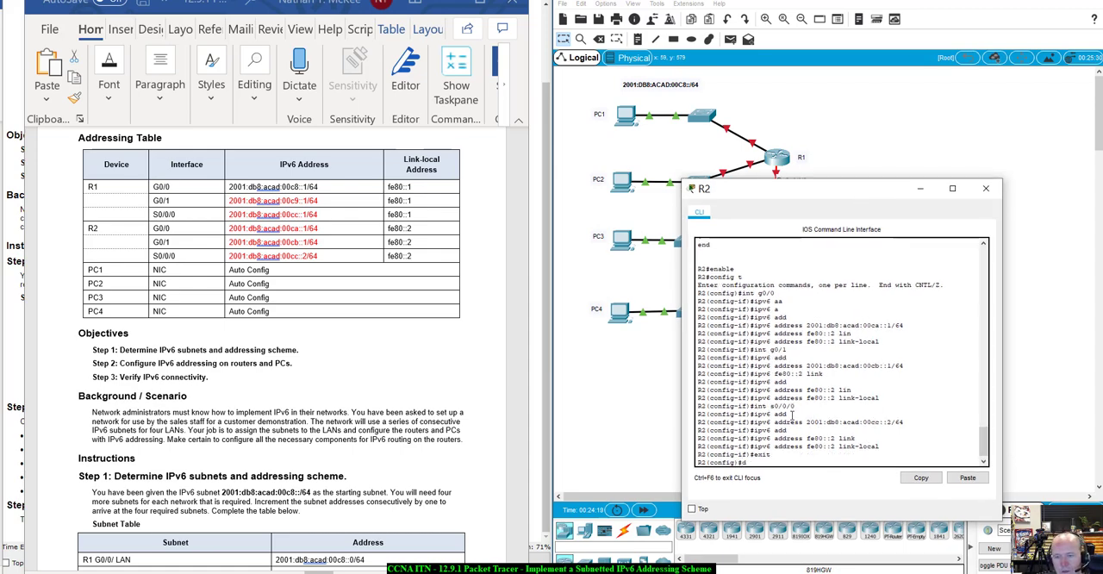
text(o show ip)
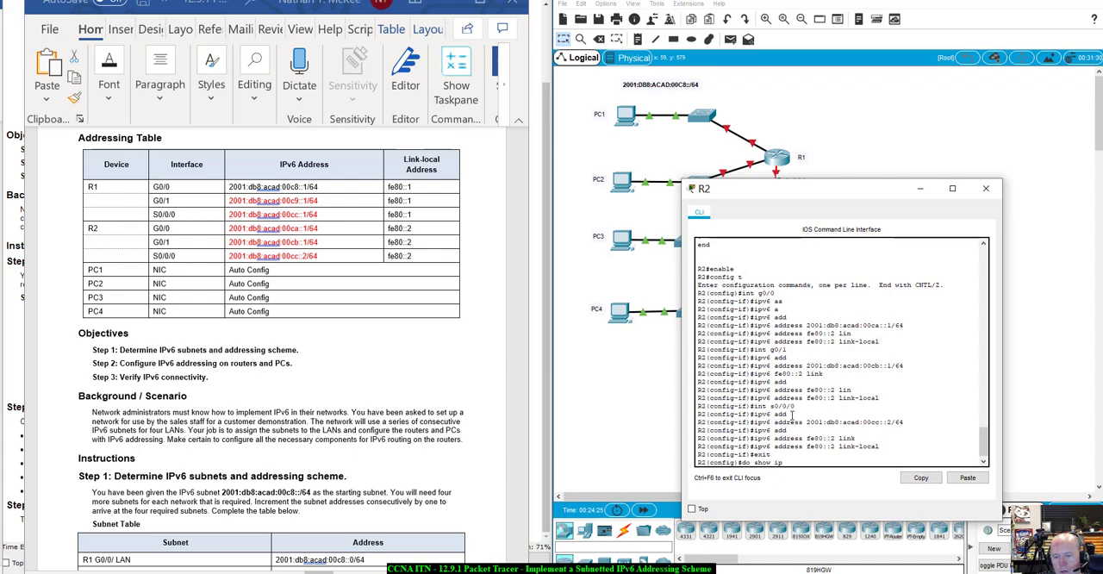
text(v6 in)
key(Tab)
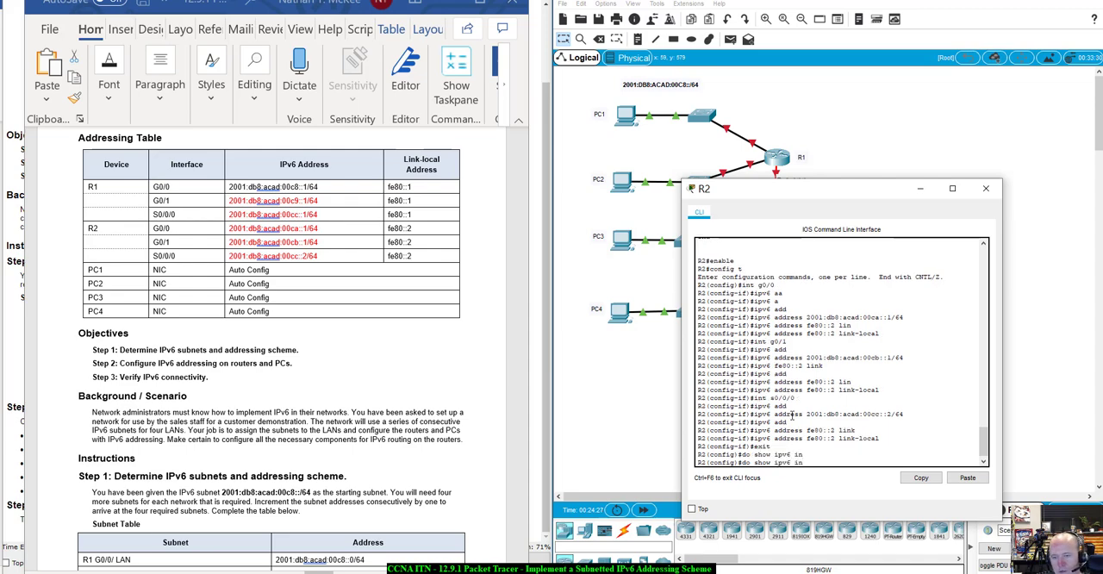
text(ter)
key(Tab)
text(fe)
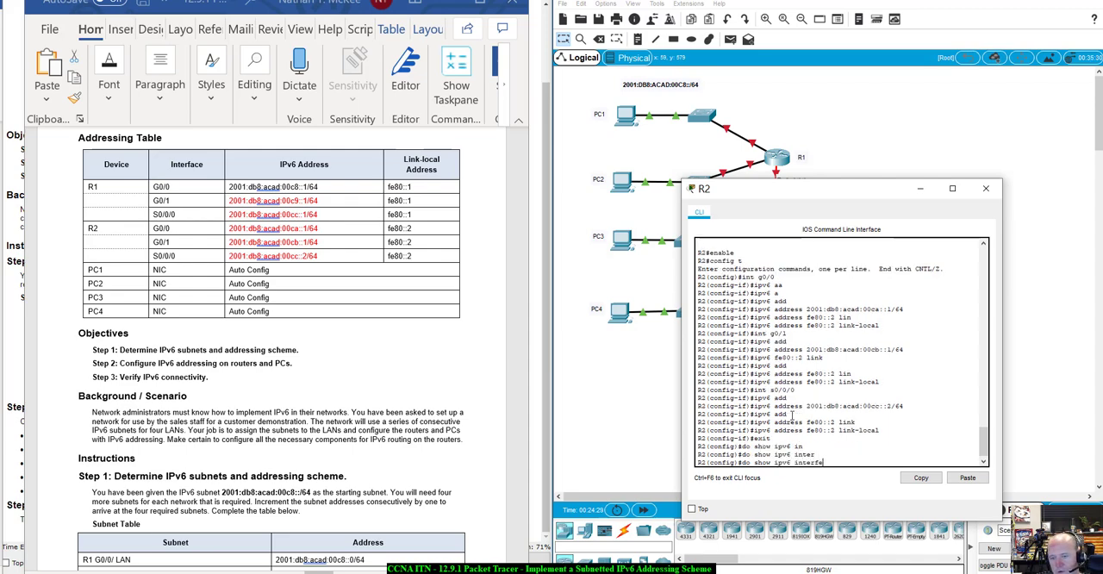
text(ce bri)
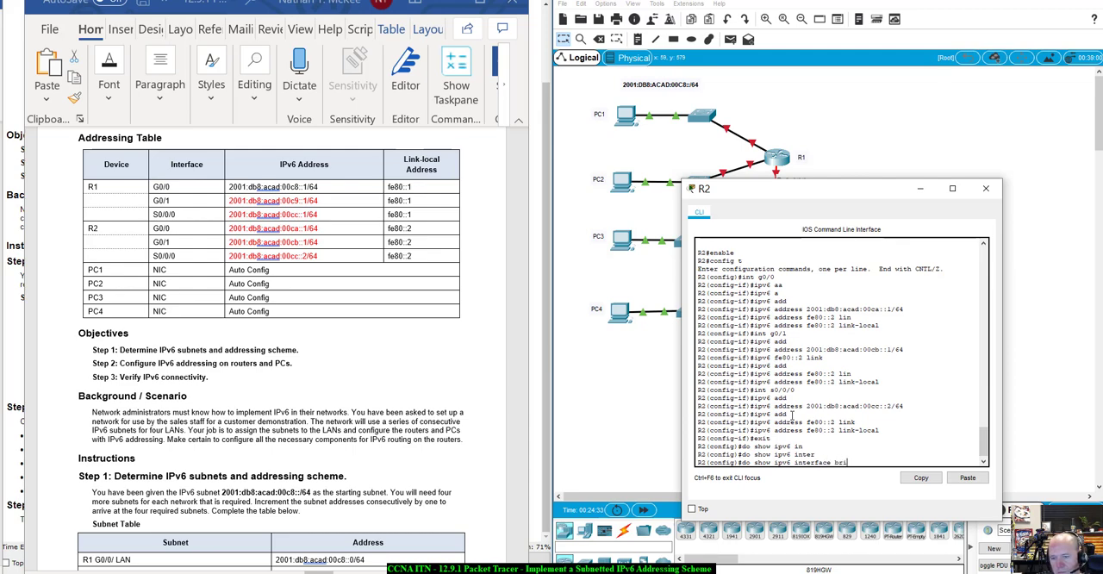
text(ef)
key(Return)
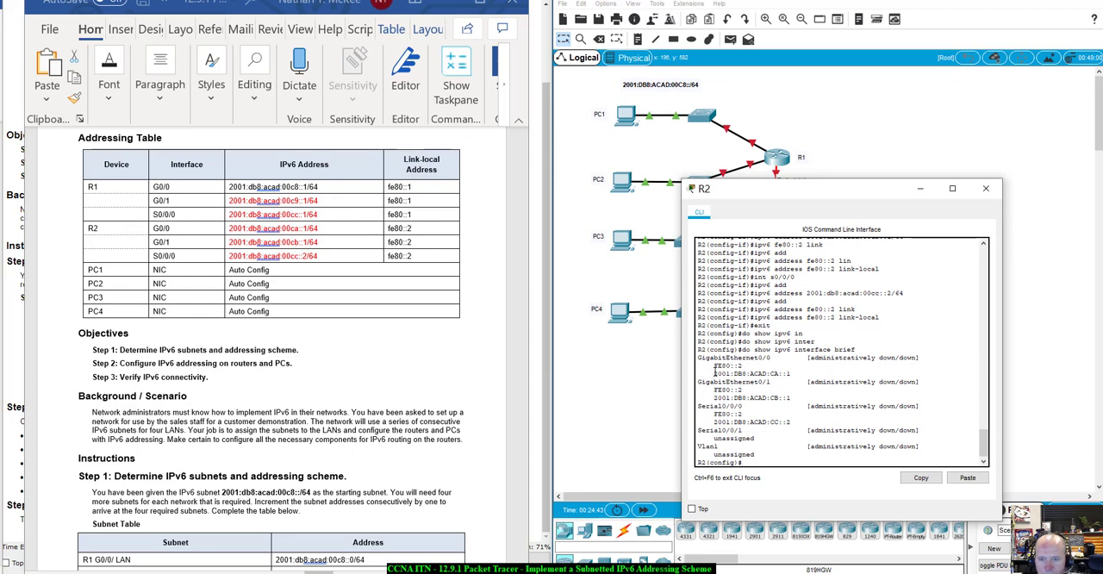
drag(714, 373, 793, 374)
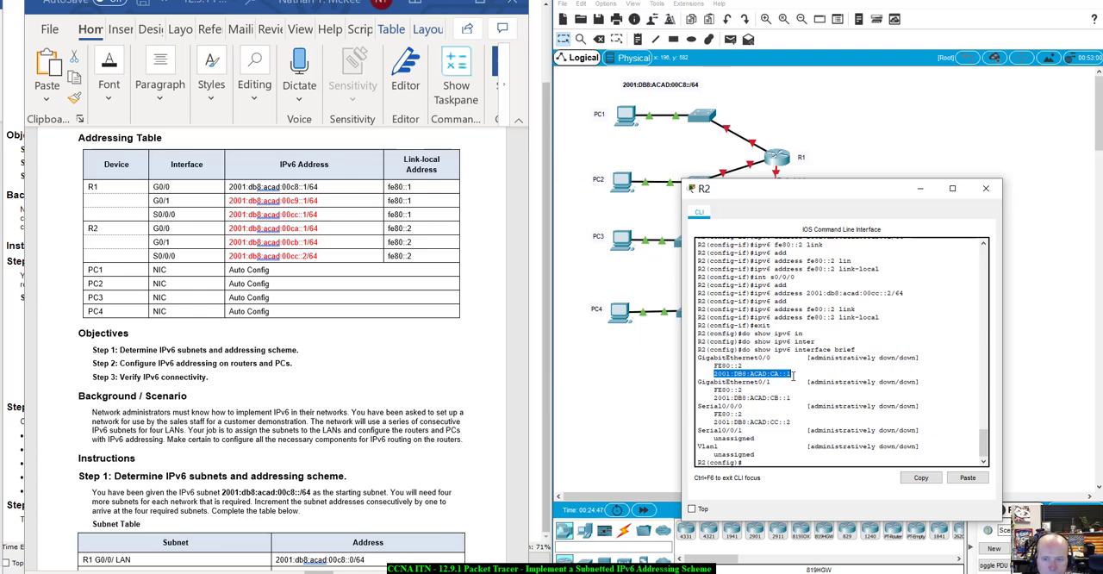
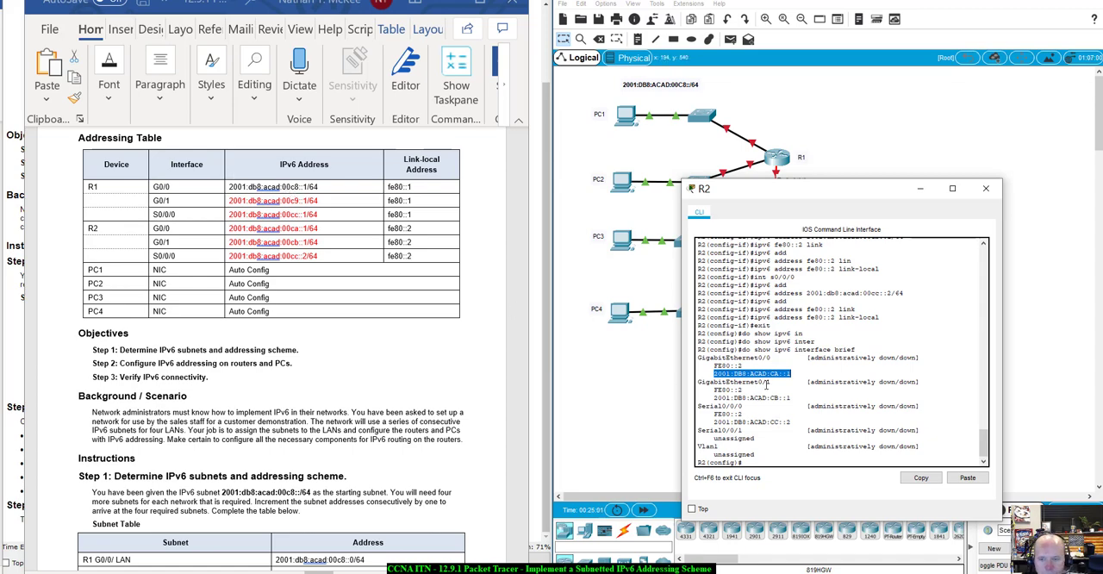
- Run do show ipv6 interface brief on R1 to list its assigned IPv6 addresses
click(771, 374)
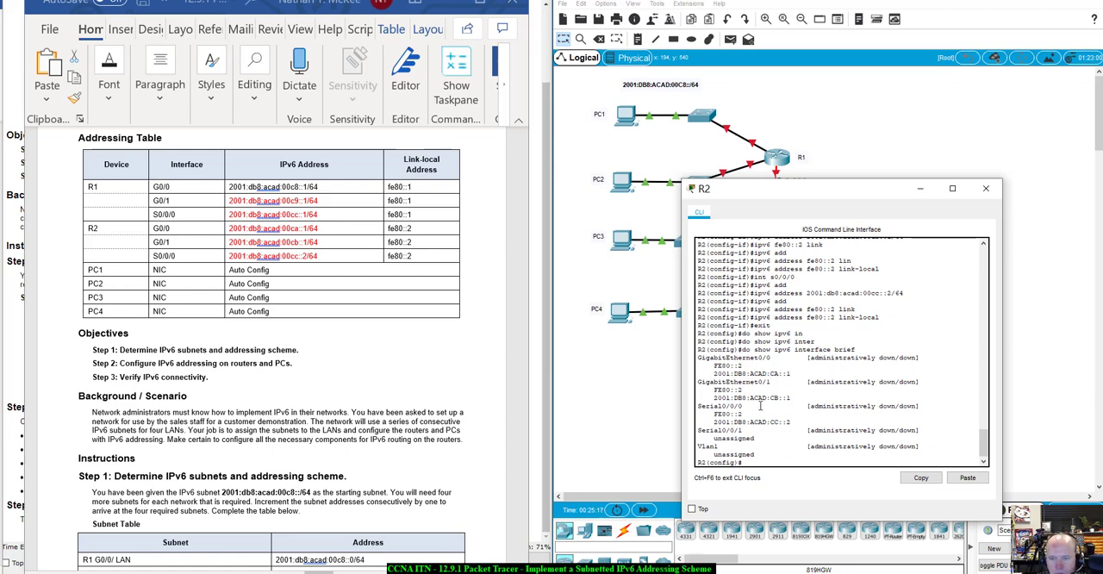
drag(816, 192, 828, 157)
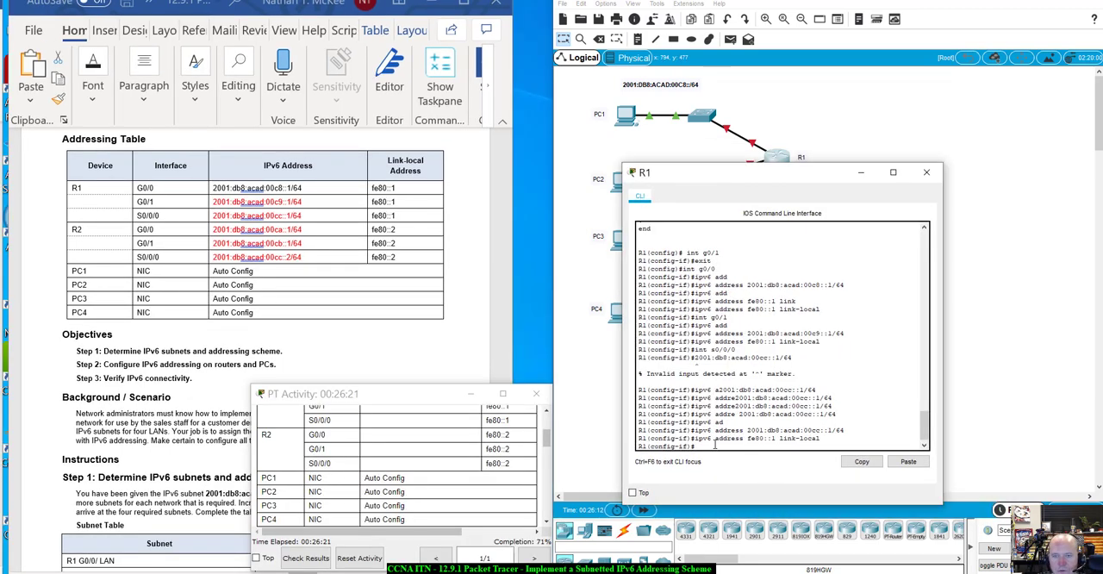
text(do show)
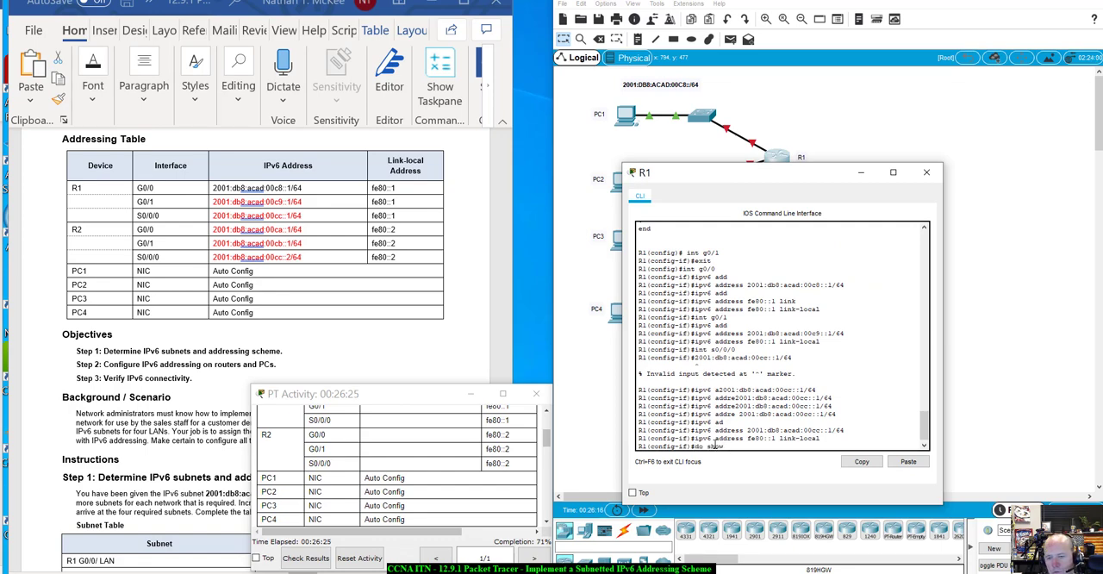
text( ipv6 inte)
key(Tab)
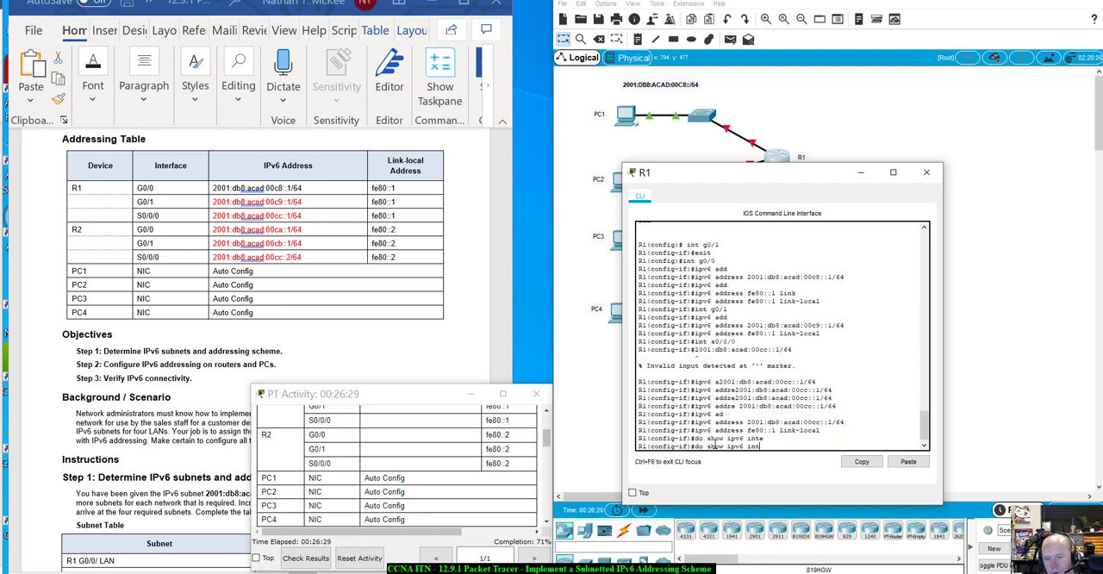
text(rface bri)
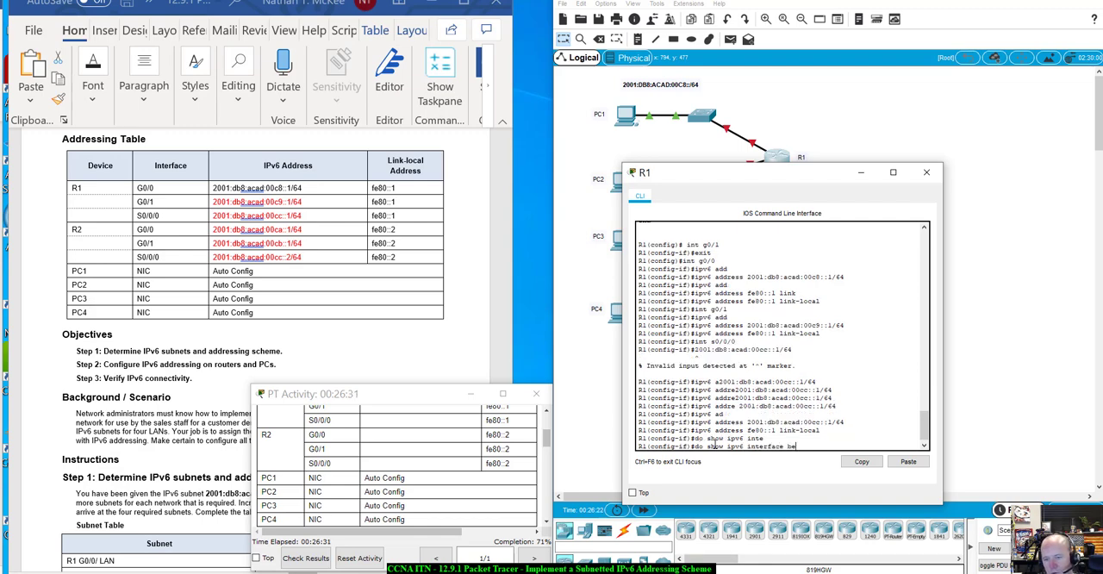
text(ef)
key(Return)
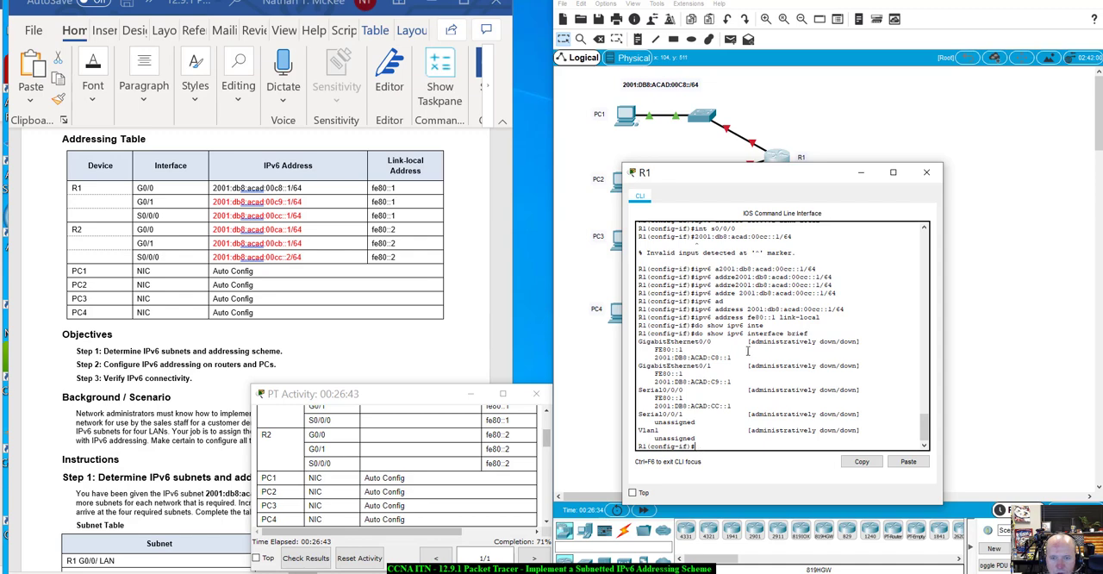
- Compare the IPv6 interface summaries of R1 and R2 against the Addressing Table, including the S0/0/0 addresses
click(838, 143)
click(778, 277)
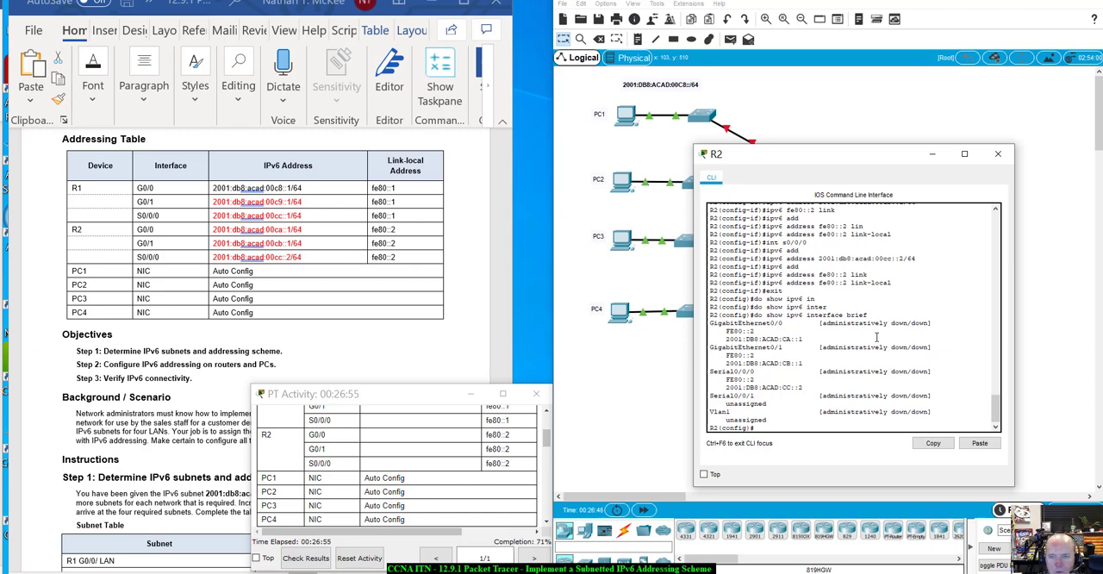
click(849, 90)
click(771, 167)
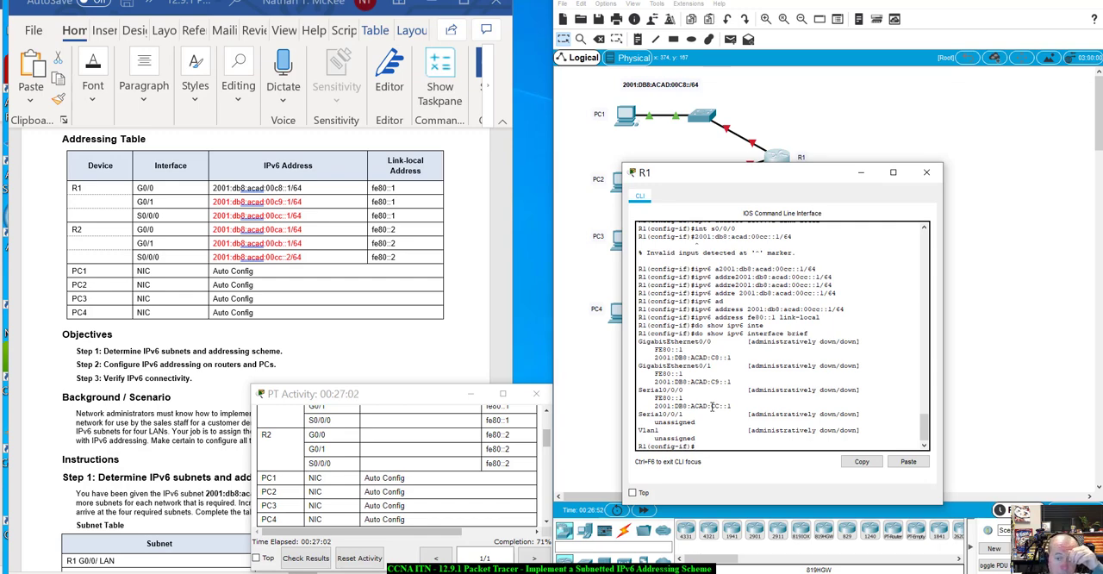
click(860, 171)
click(781, 264)
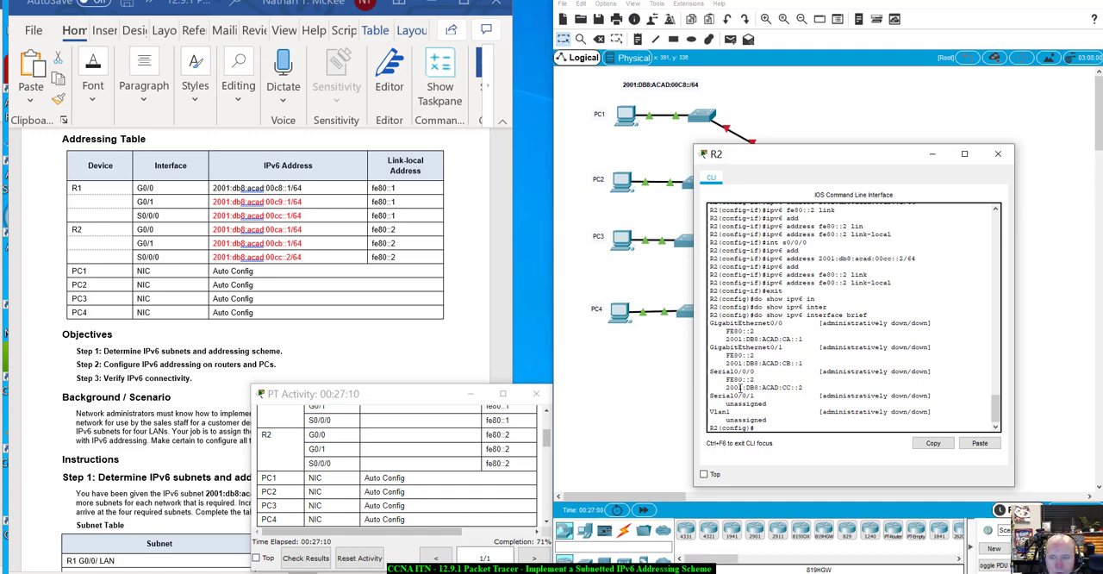
drag(888, 158, 867, 268)
click(979, 263)
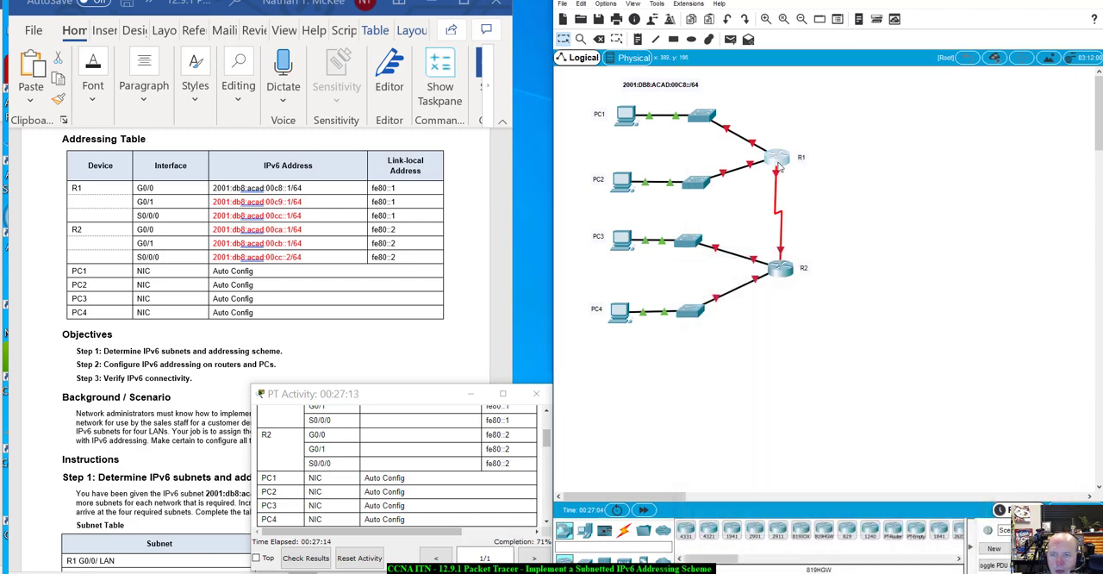
- Reopen R1's command line and leave interface configuration for global configuration mode
click(777, 158)
drag(779, 175, 789, 110)
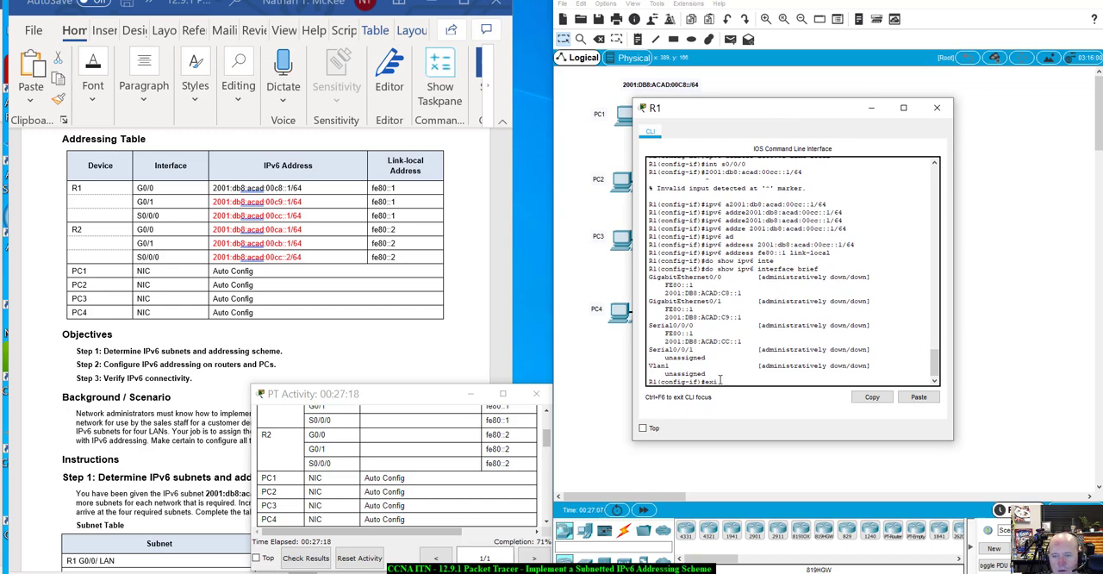
text(exit)
key(Return)
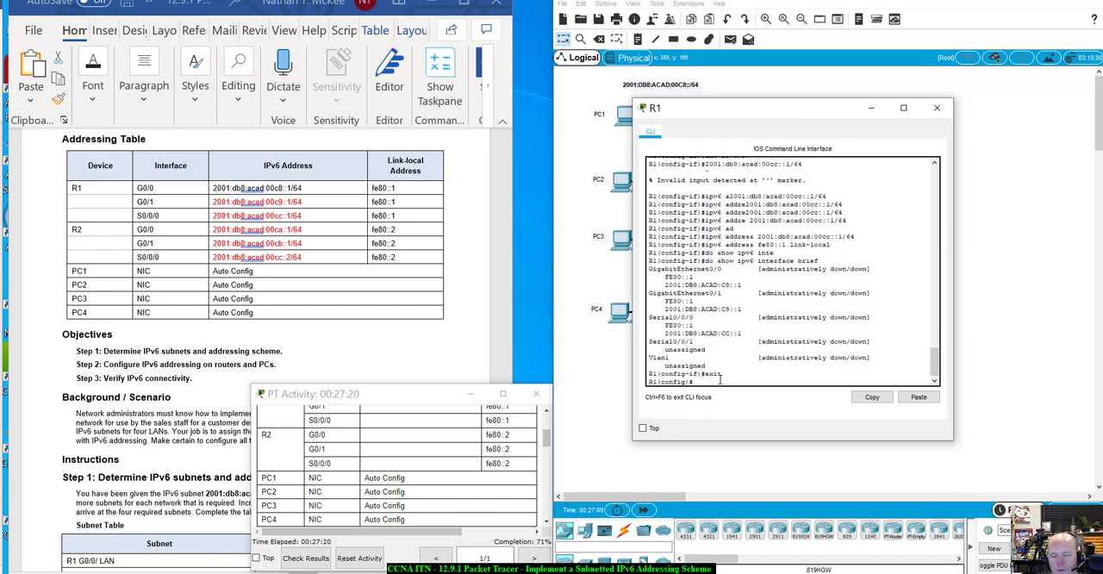
- Enable both Gigabit interfaces on R1 together using int range g0/0-1 and no shutdown
text(int)
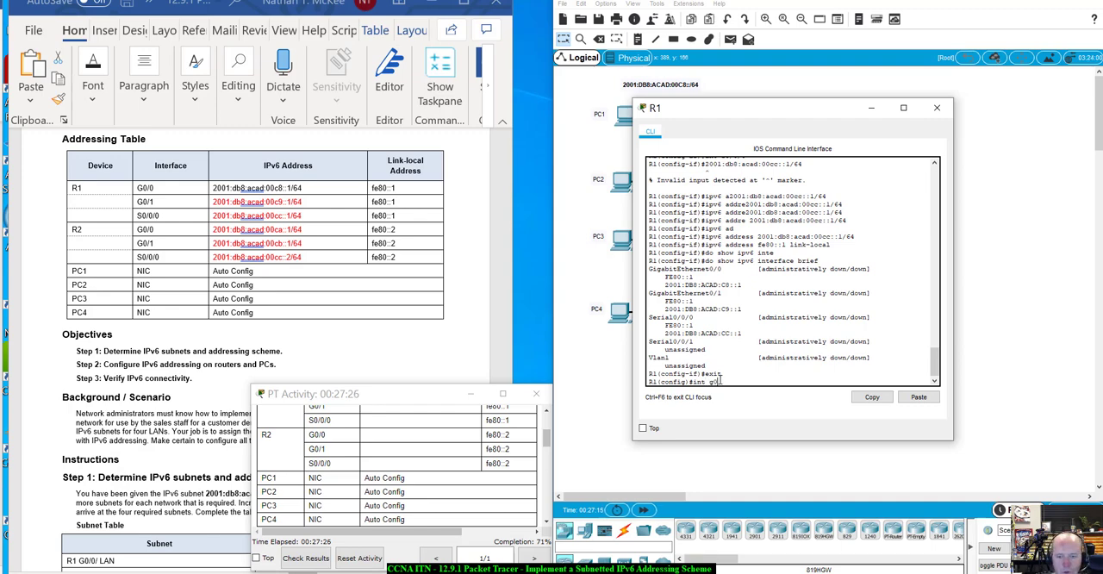
text(g0/0)
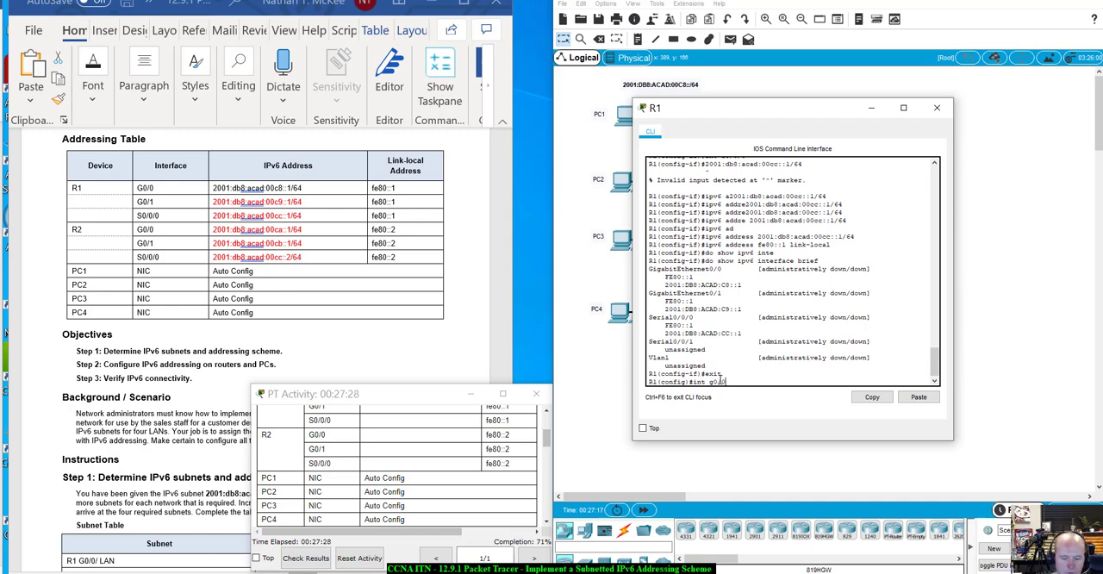
key(BackSpace)
key(BackSpace)
key(BackSpace)
key(BackSpace)
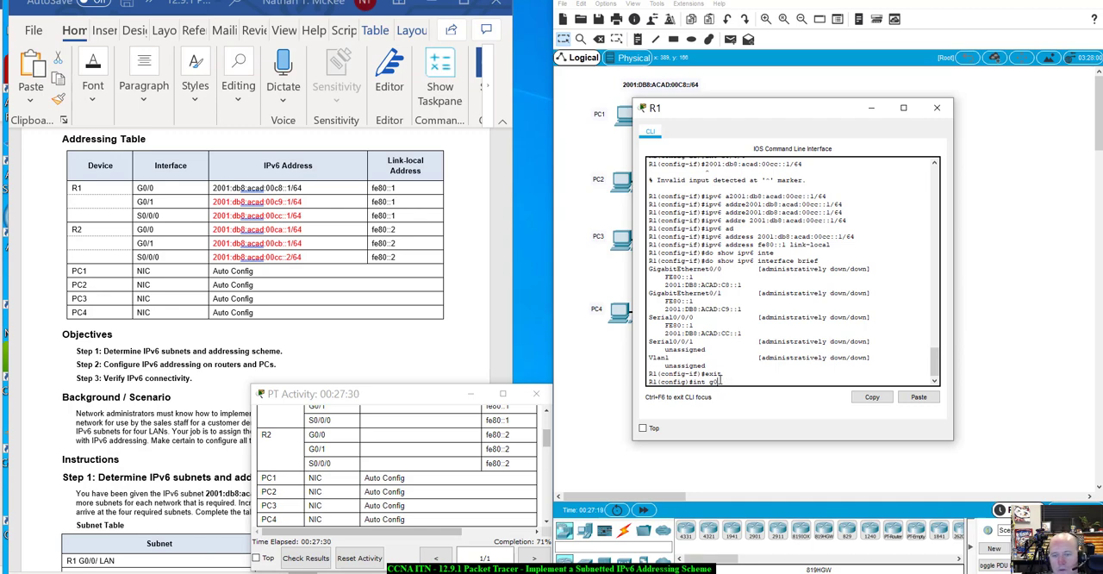
text(range g0/0-)
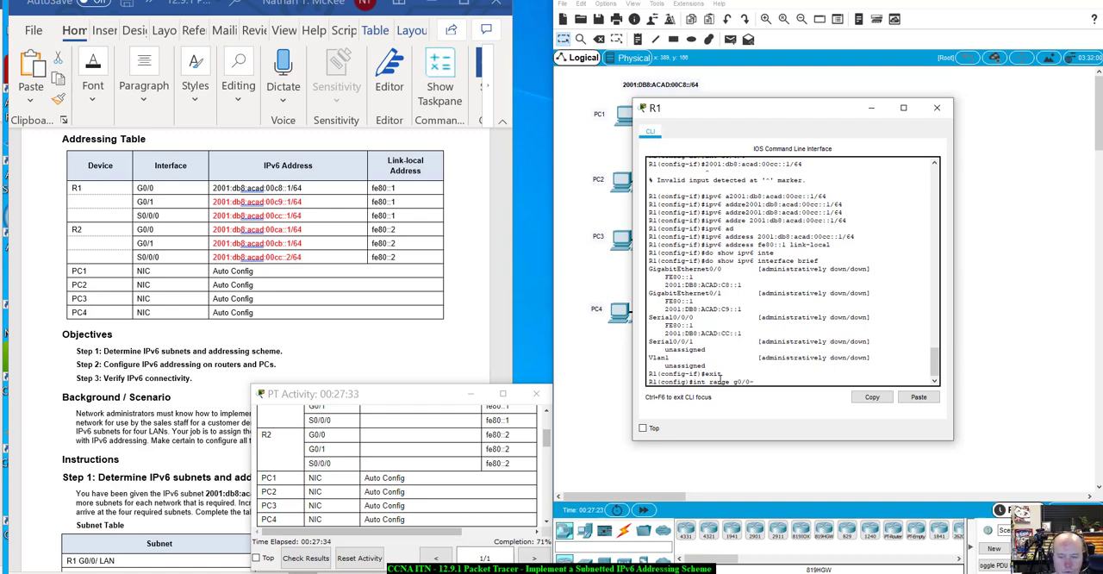
text(1)
key(Return)
text(no sh)
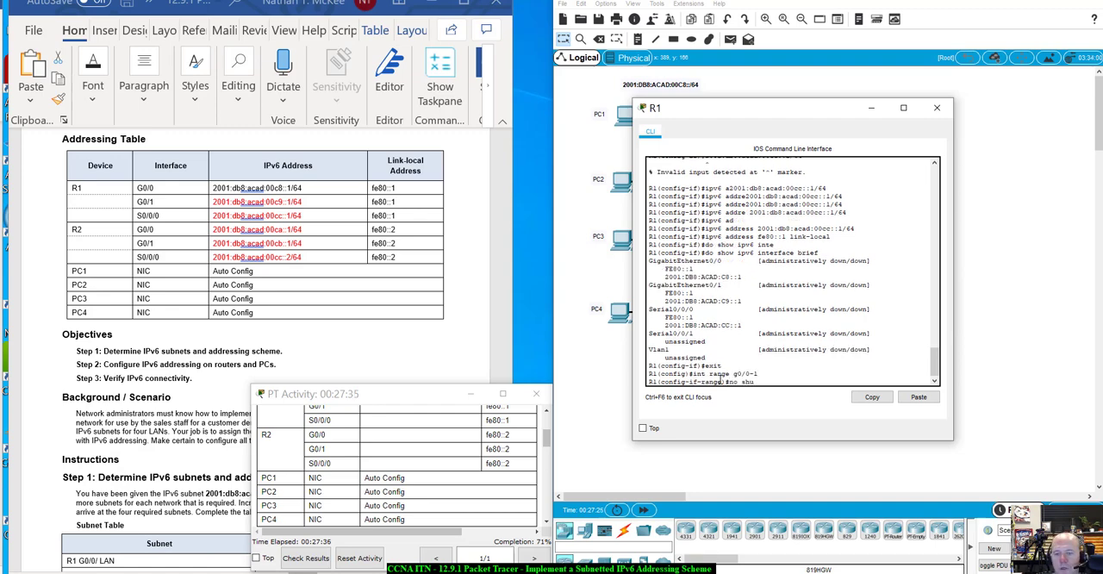
text(u)
key(Tab)
key(Return)
key(Return)
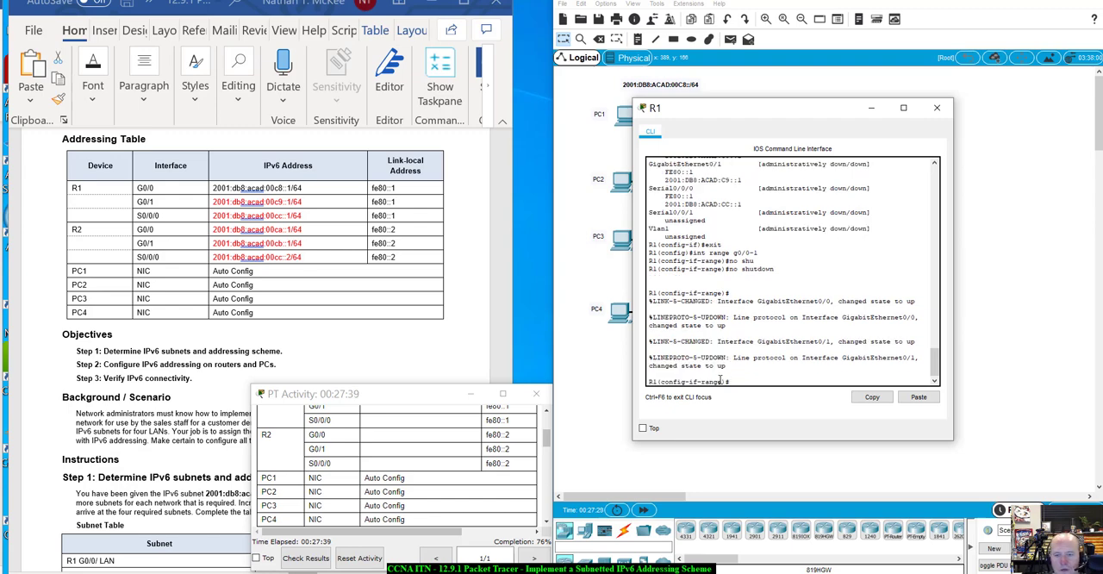
- Enable R1's S0/0/0 interface with no shutdown and return to global configuration mode
text(i)
text(n)
text(t s0/0/0)
key(Return)
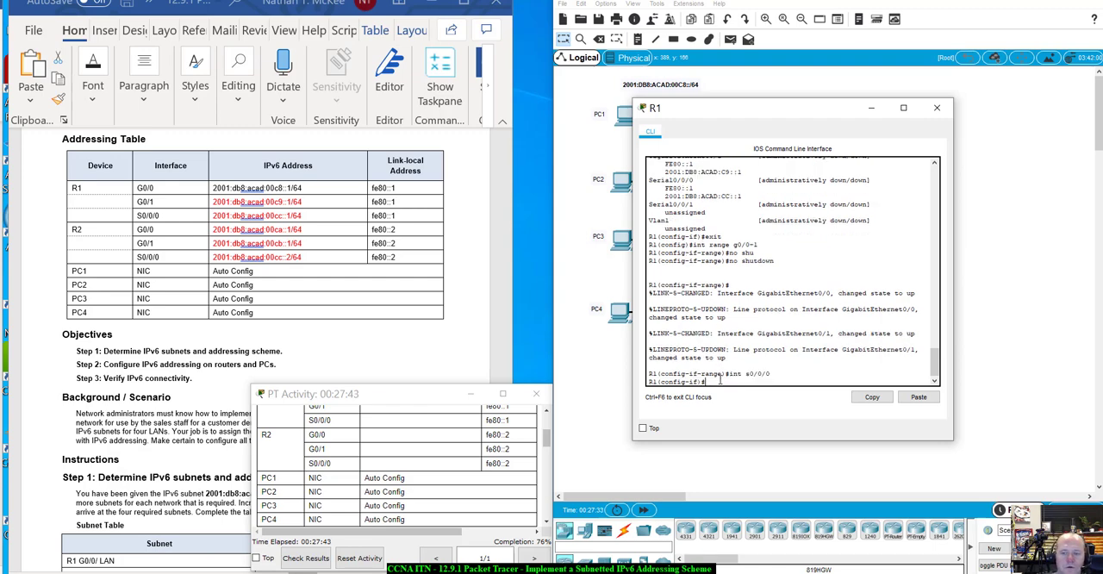
text(no shu)
key(Tab)
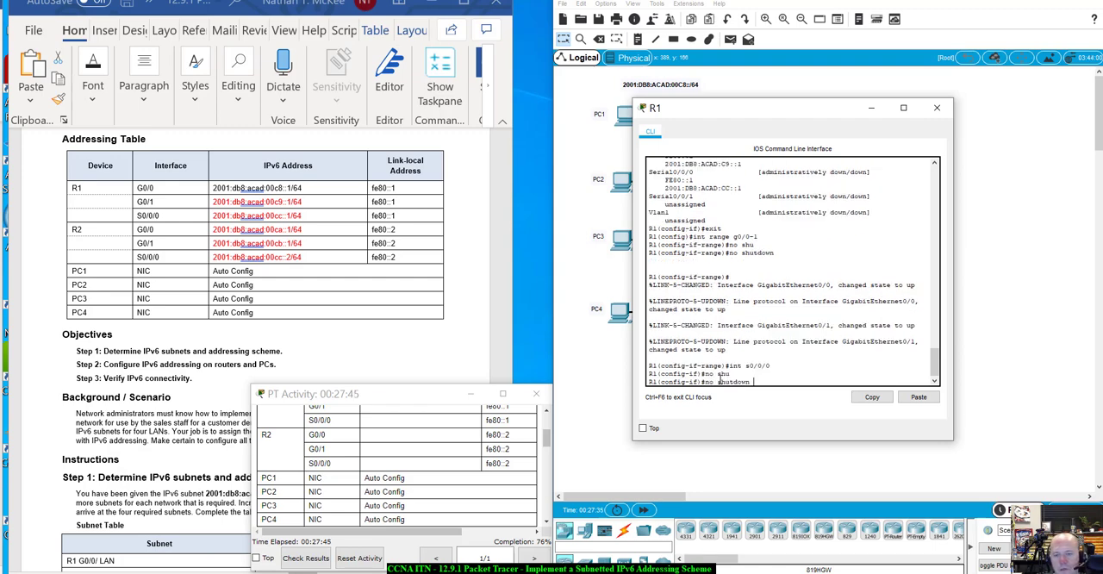
key(Return)
key(Return)
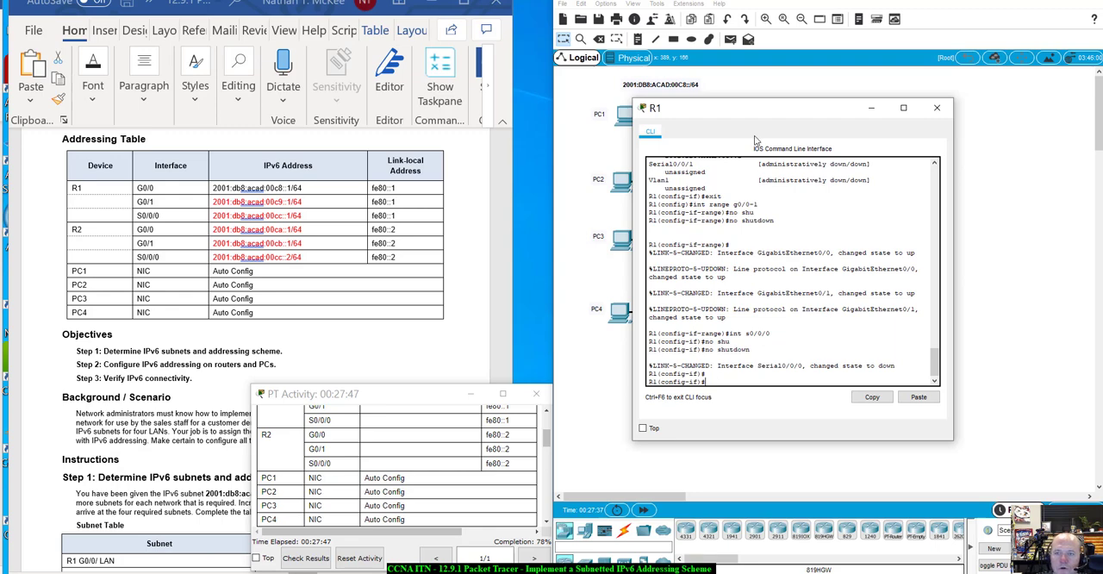
drag(761, 107, 751, 126)
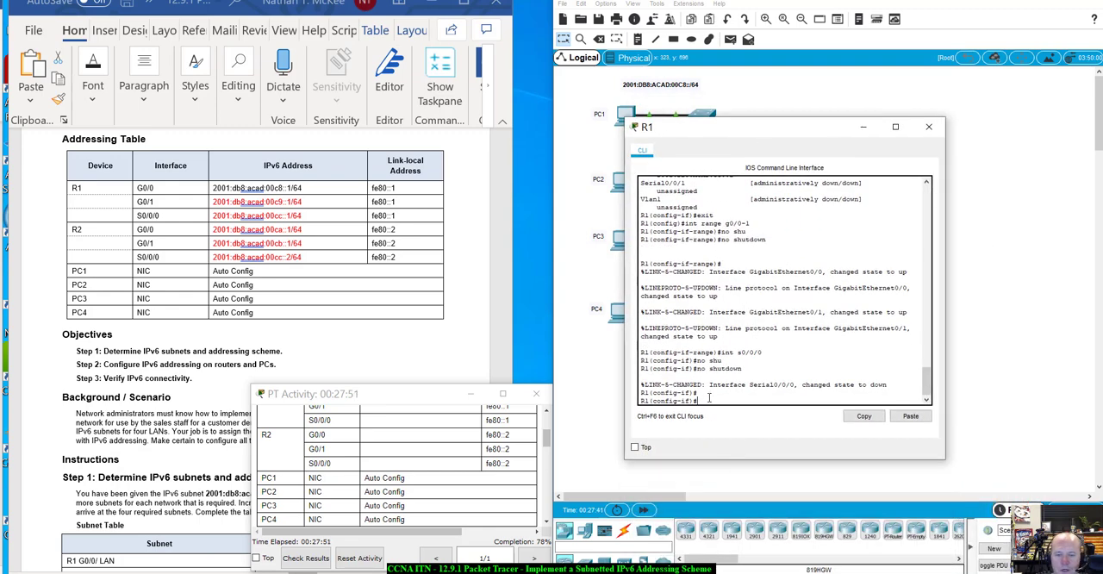
text(exit)
key(Return)
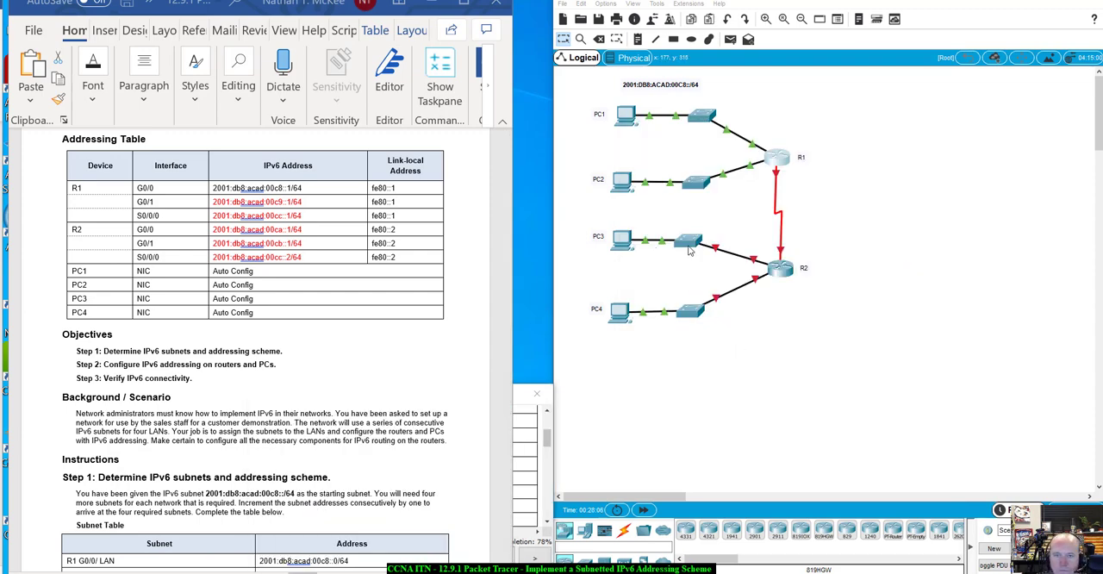
- Enable IPv6 routing on R1 with the ipv6 unicast-routing command and close its window
click(771, 163)
drag(755, 134, 722, 125)
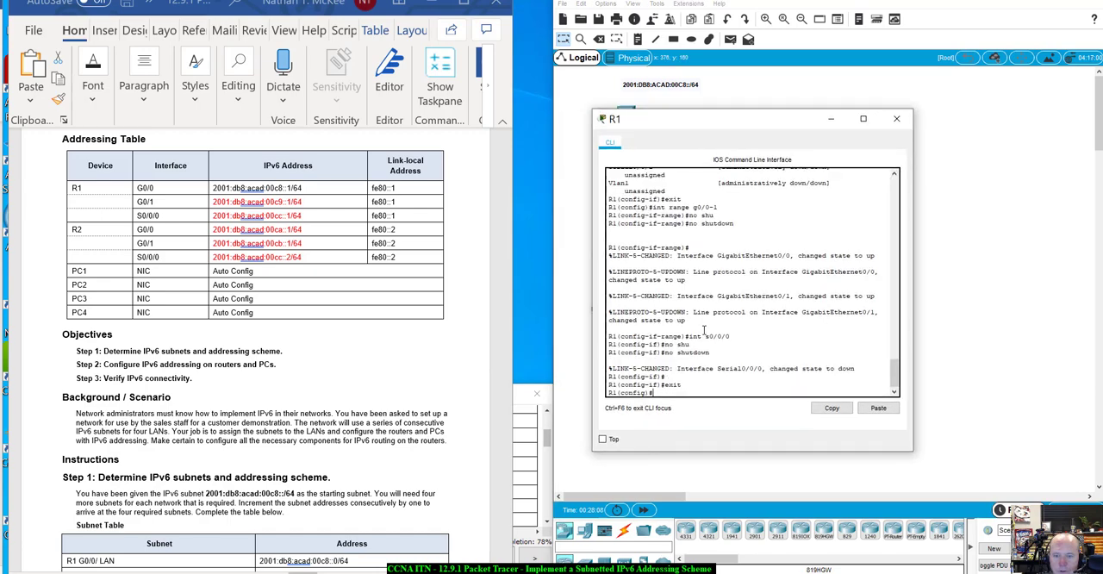
text(ipv)
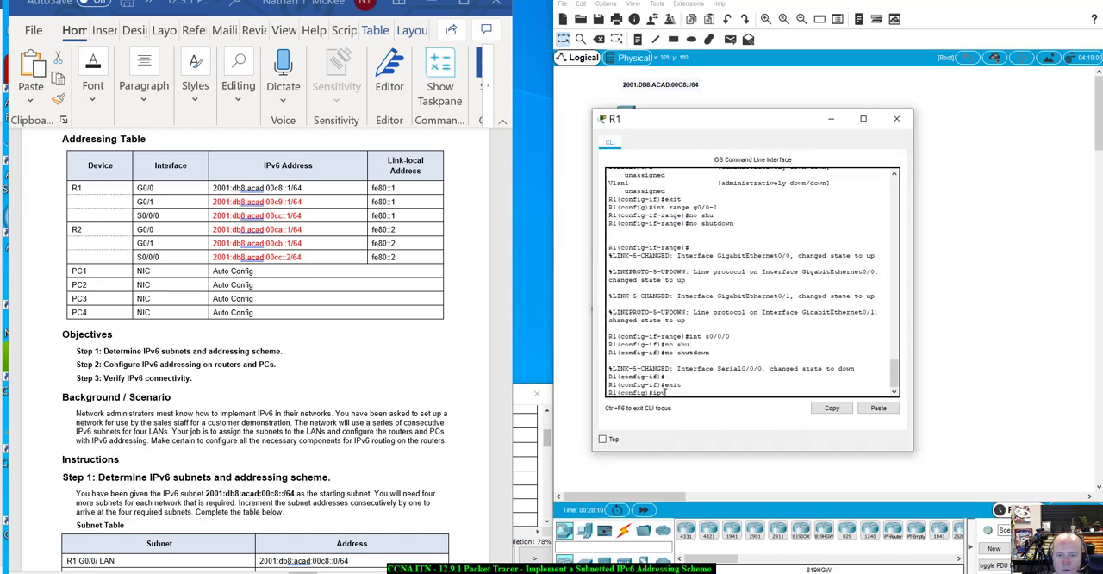
text(6 u)
key(Tab)
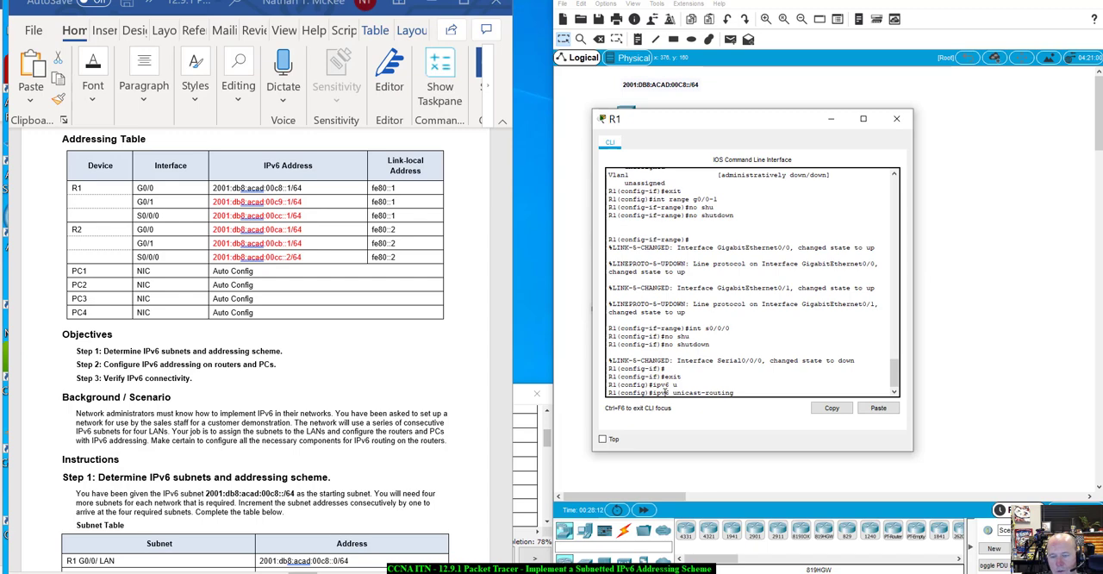
key(Return)
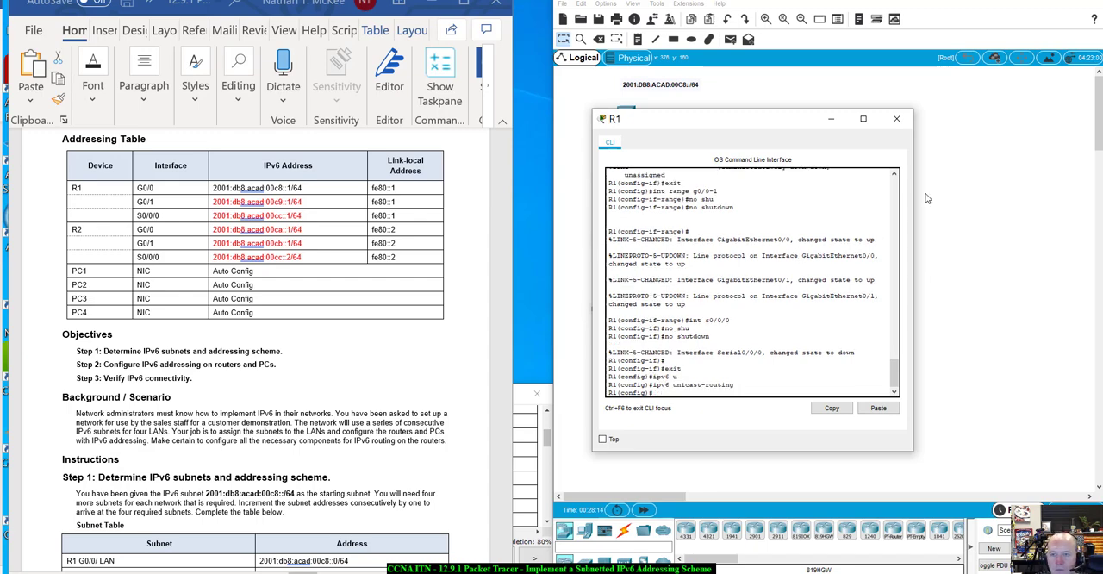
click(896, 119)
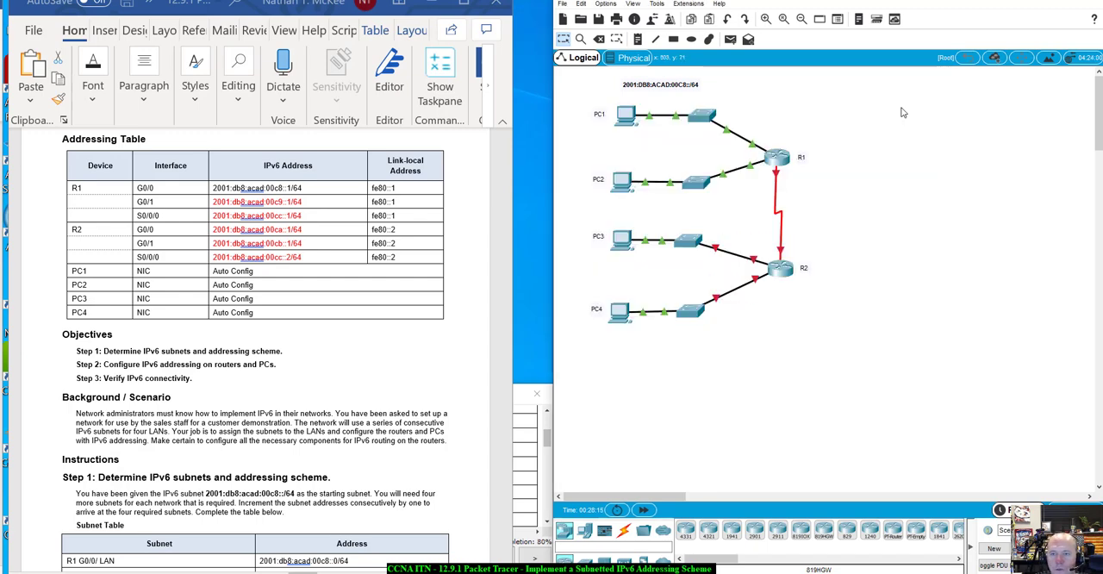
- Open R2's command line and enable IPv6 routing with the ipv6 unicast-routing command
click(784, 272)
drag(541, 111, 748, 134)
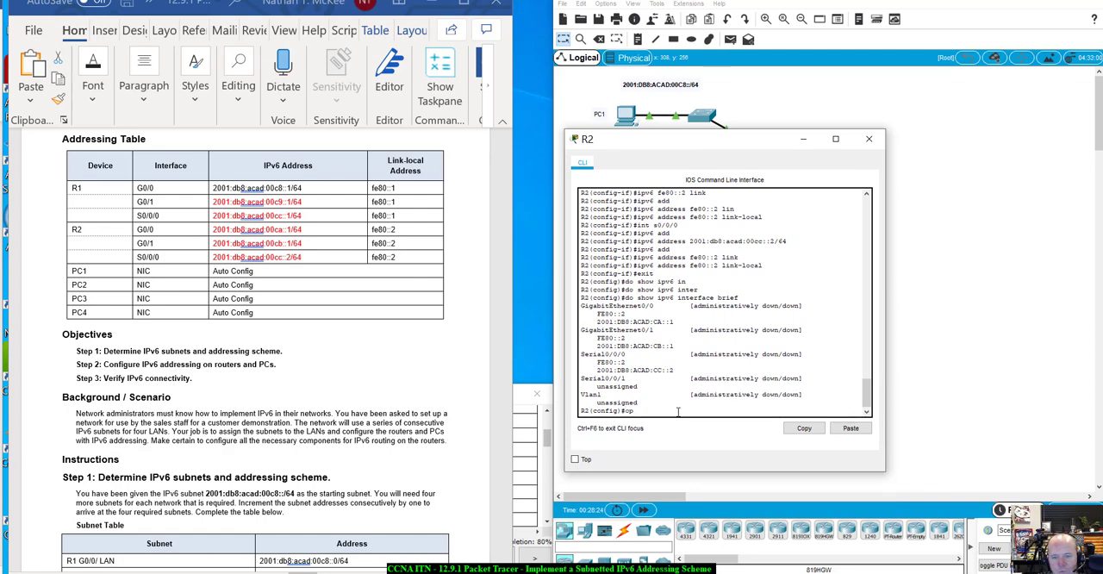
text(i)
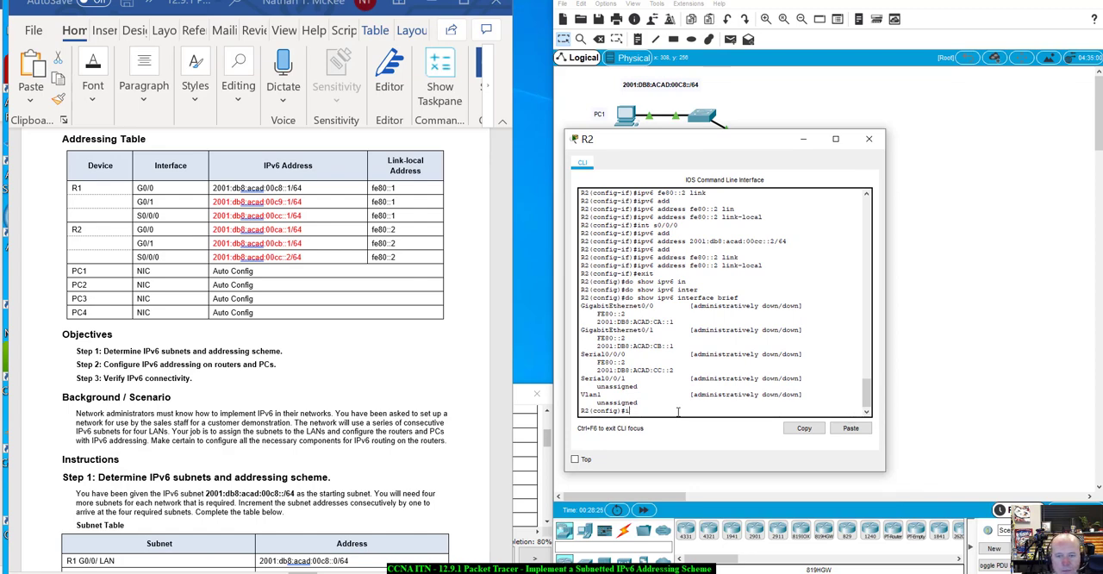
text(pv)
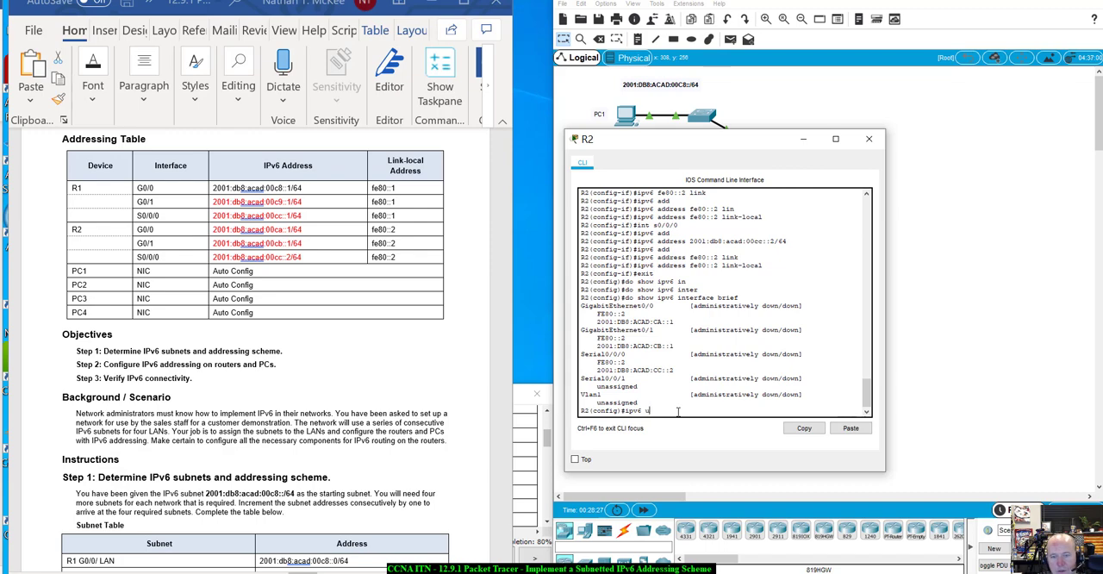
text(6 u)
key(Tab)
key(Return)
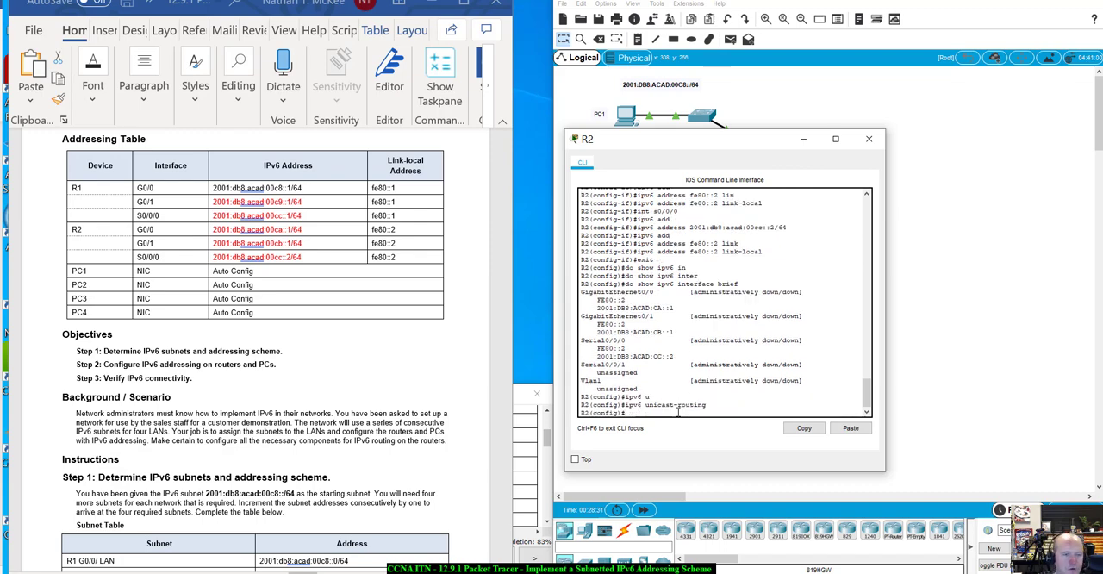
- Enable both Gigabit interfaces on R2 together using interface range g0/0-1 and no shutdown
text(int)
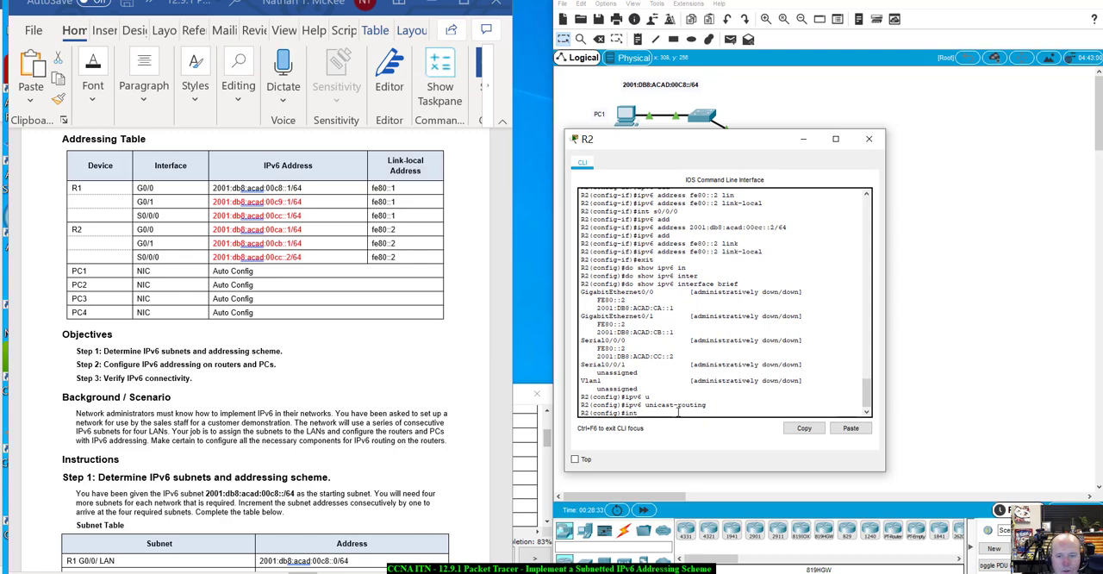
key(Tab)
text(ran)
key(Tab)
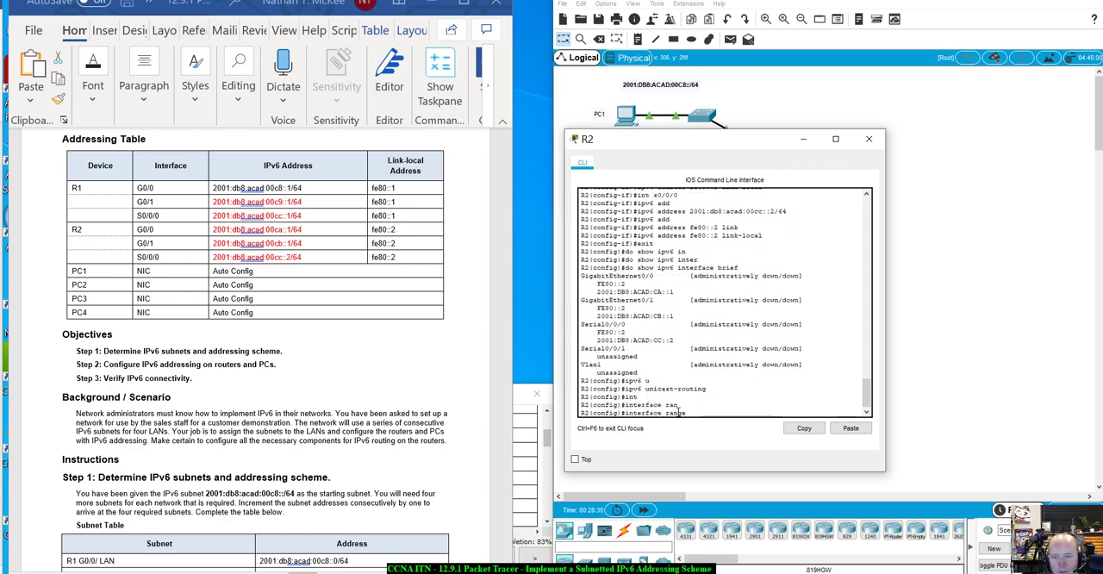
text(g0/0)
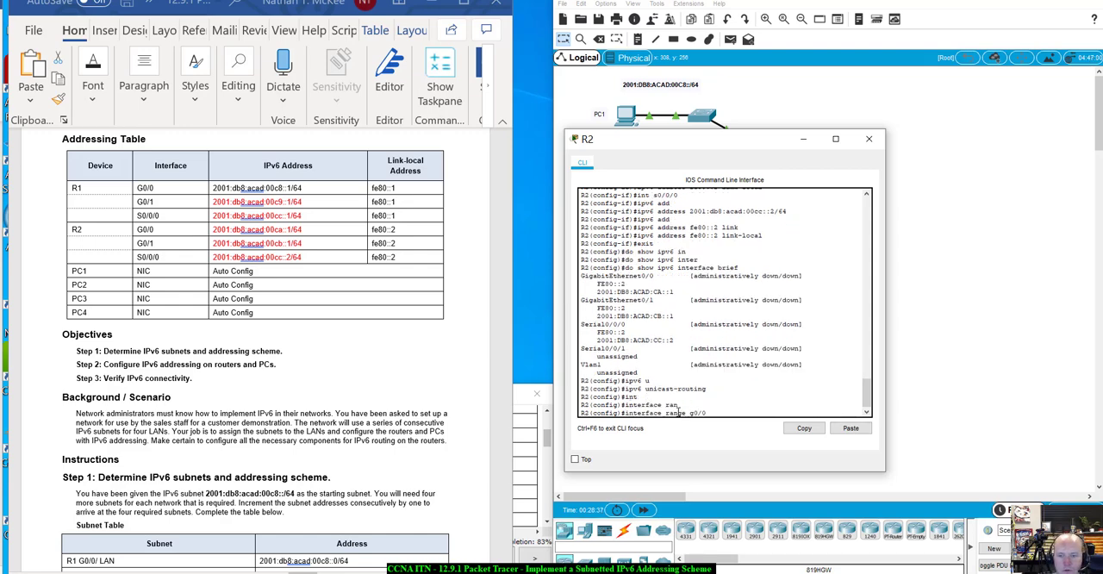
text(-1)
key(Return)
text(nfig-if-range)#n)
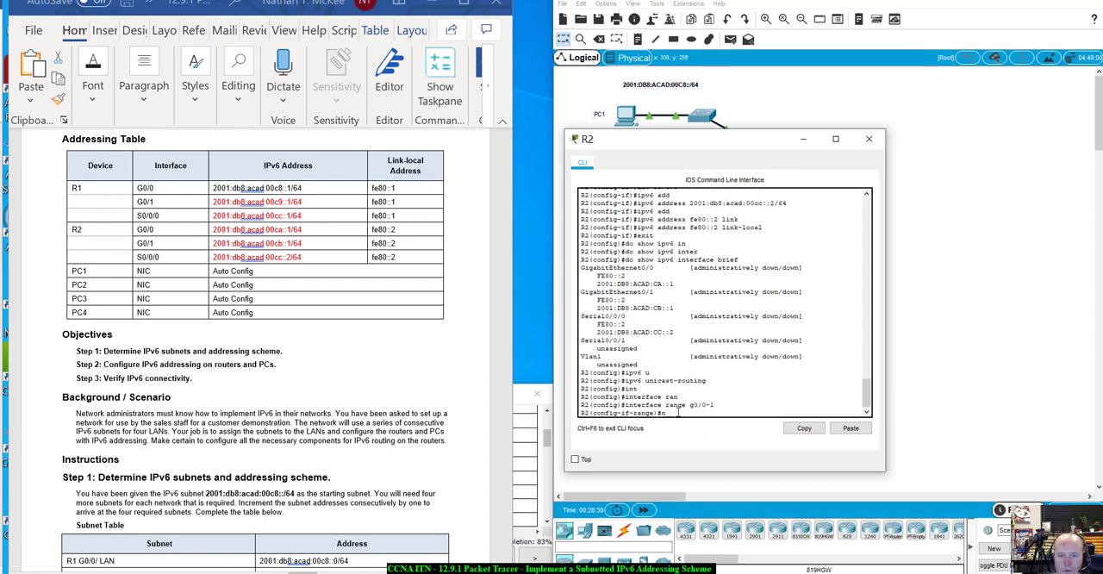
text(o)
key(Tab)
text(sh)
key(Tab)
key(Return)
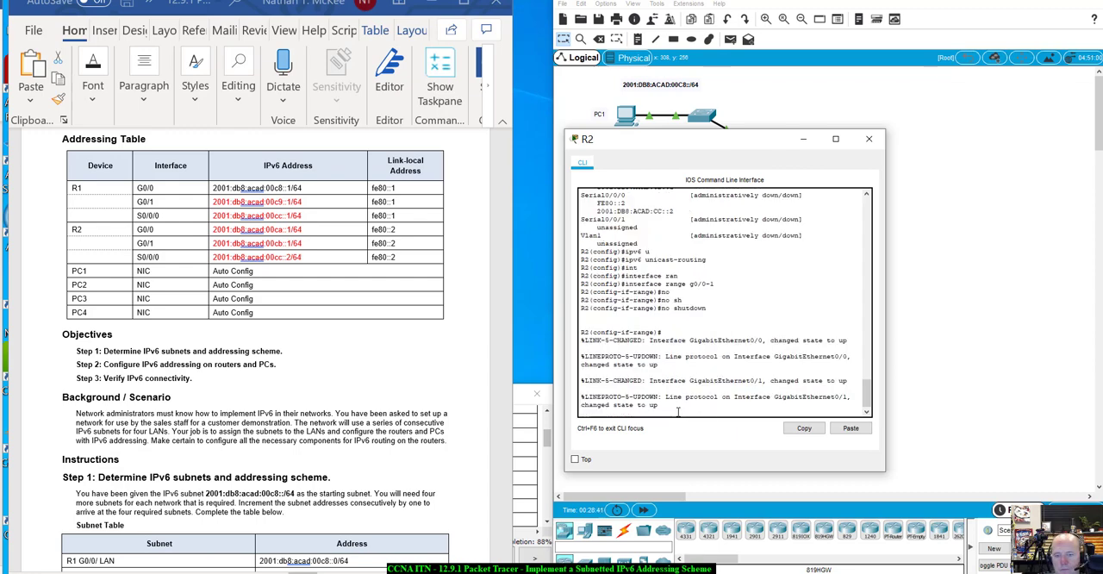
- Enable R2's S0/0/0 interface with no shutdown and close the router's window
key(Return)
text(int )
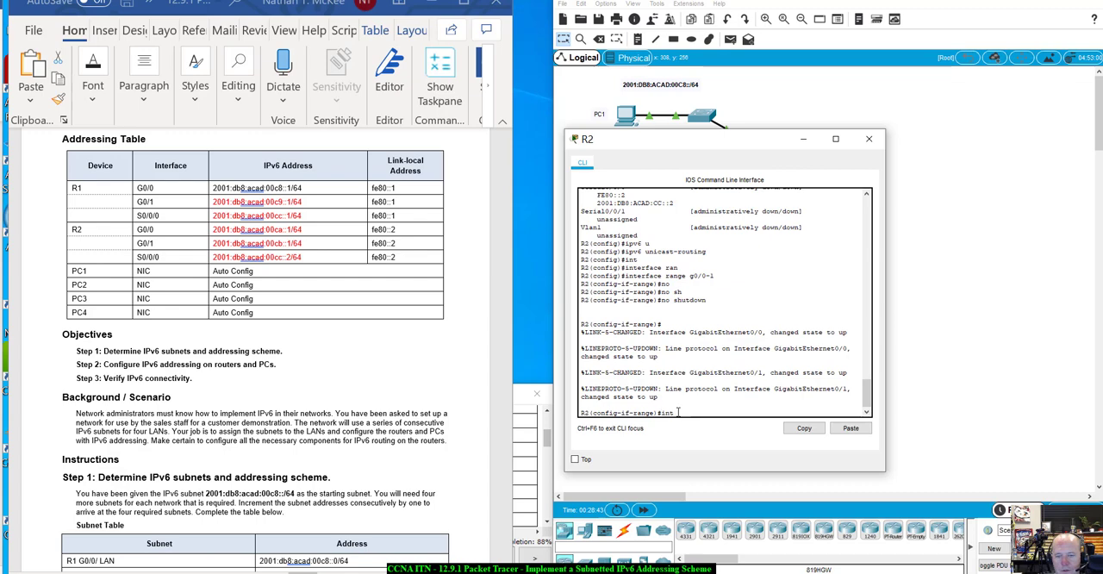
text(s0/0/0)
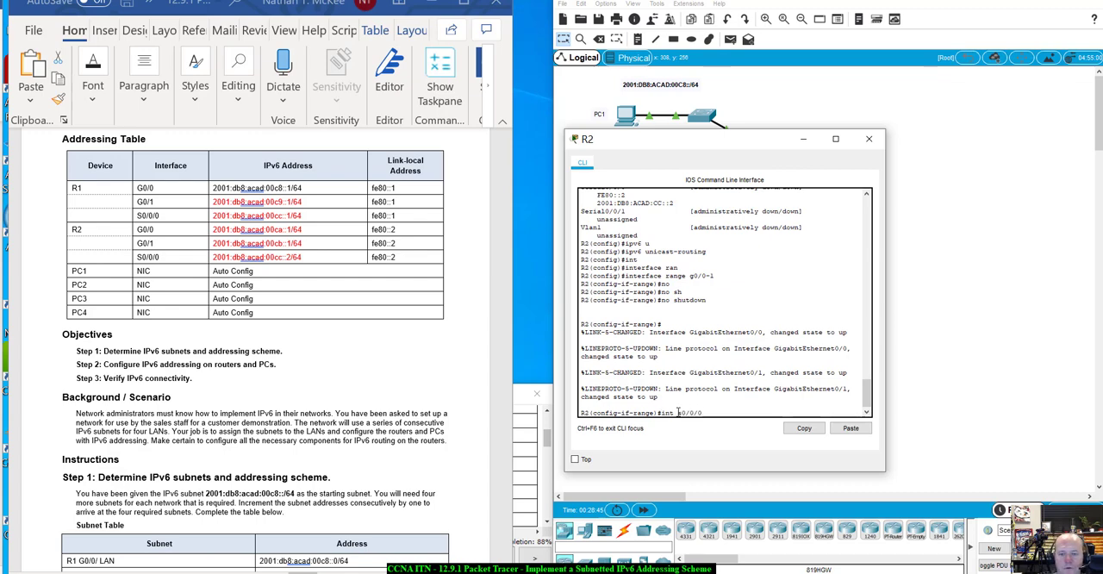
key(Return)
text(no shu)
key(Tab)
key(Return)
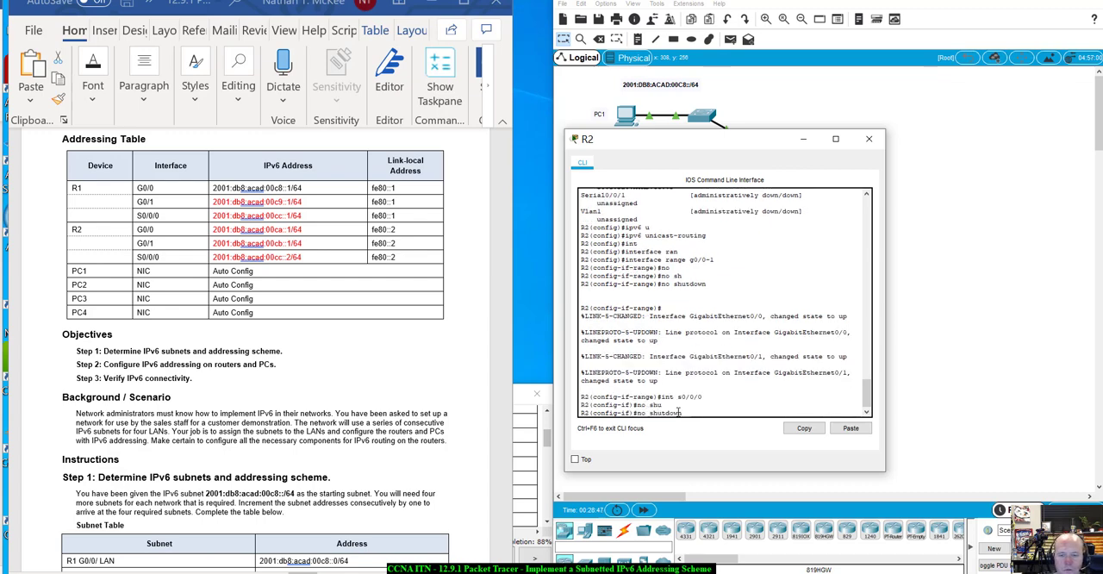
key(Return)
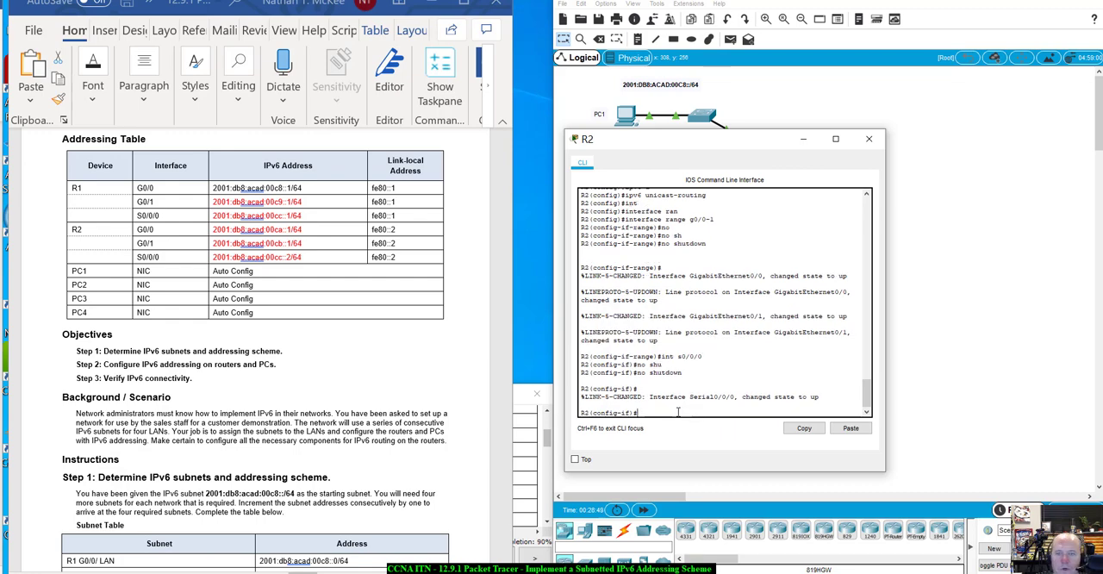
drag(743, 139, 761, 154)
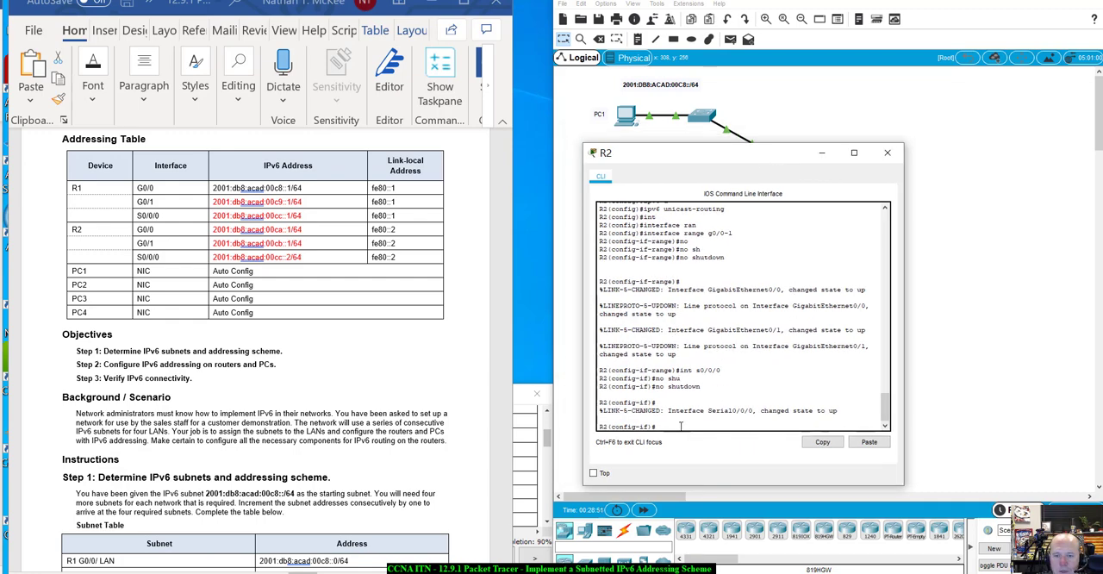
scroll(663, 369, up, 3)
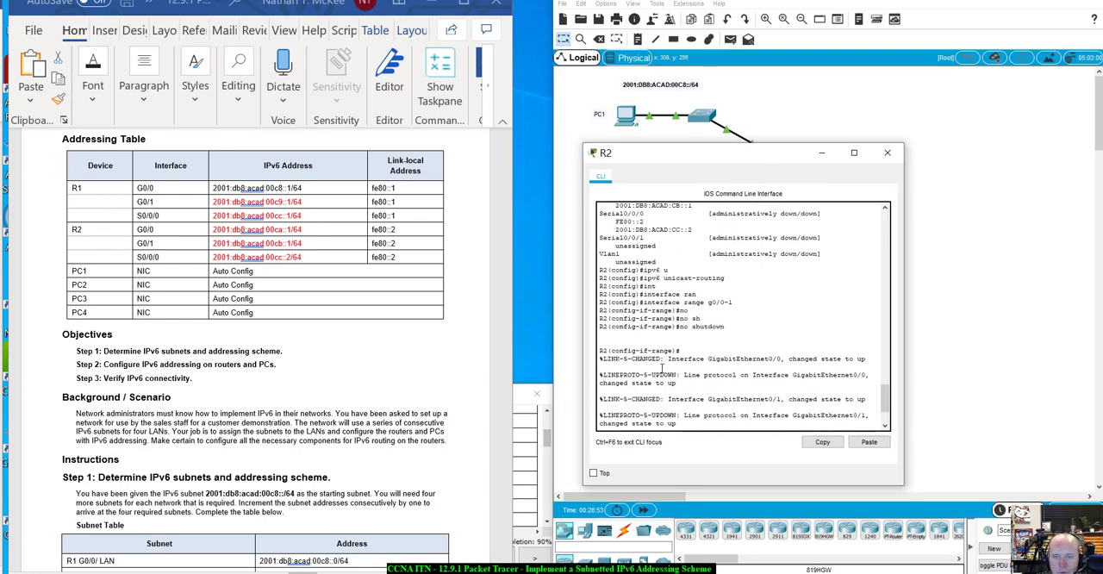
click(885, 153)
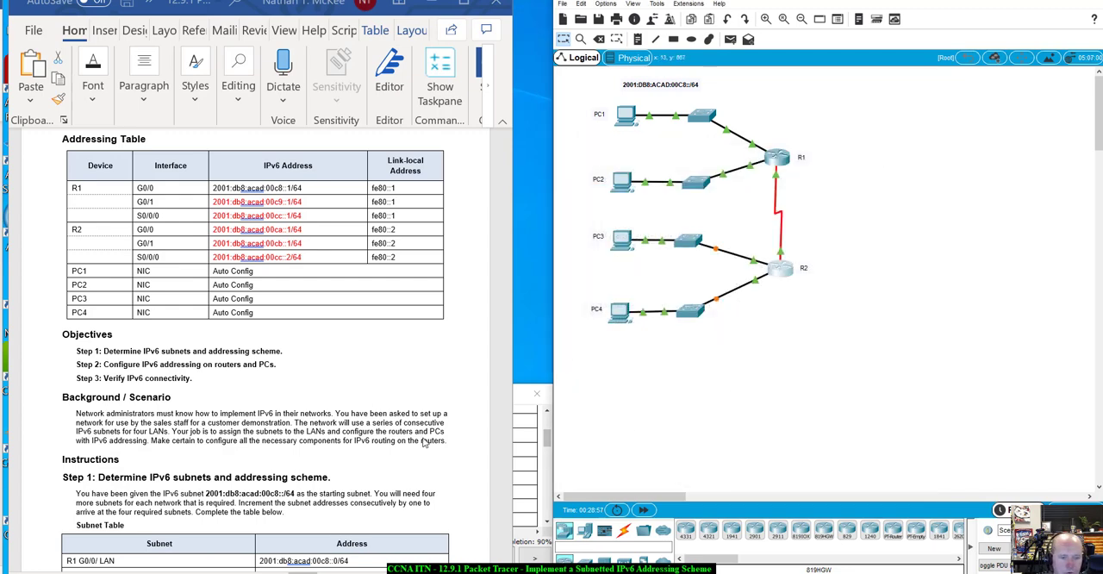
- Set PC1's IPv6 configuration to Automatic as the lab's Step 2 instructs, and close its window
scroll(418, 429, down, 2)
scroll(418, 429, down, 8)
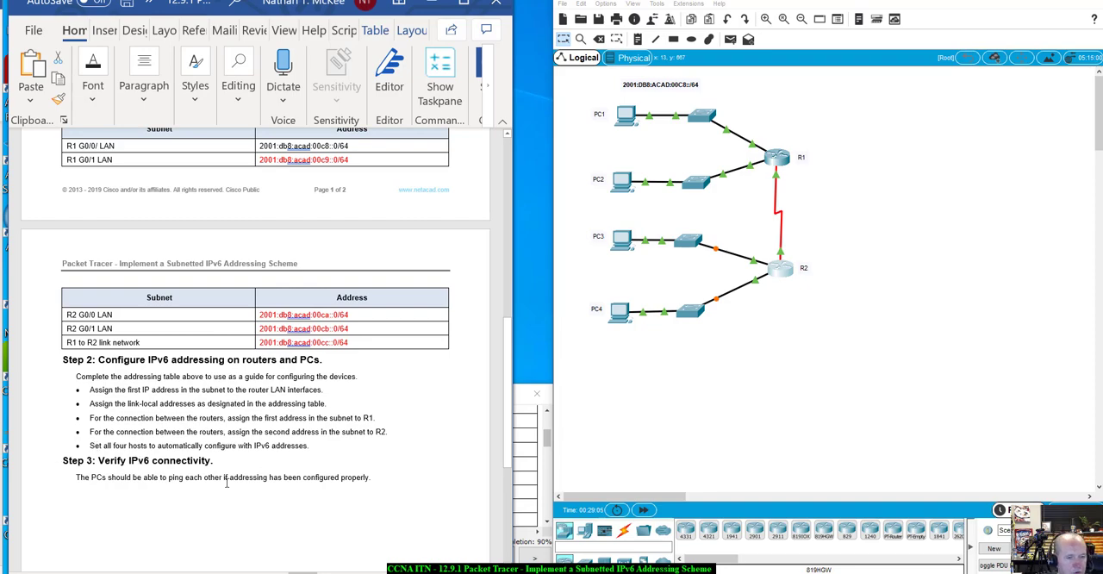
click(634, 120)
drag(604, 106, 866, 155)
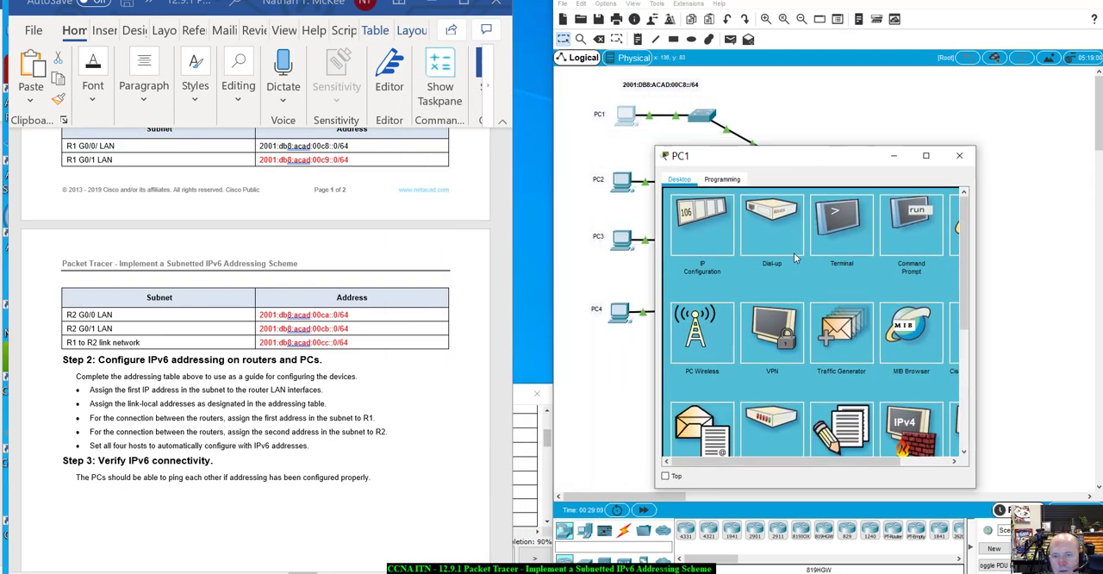
click(680, 221)
click(692, 337)
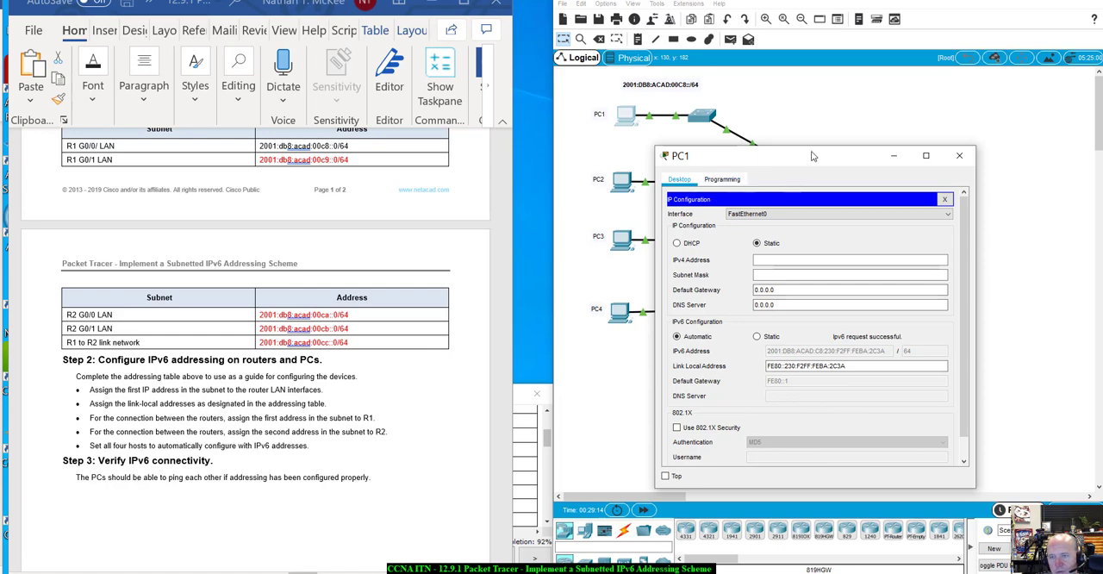
drag(814, 157, 876, 215)
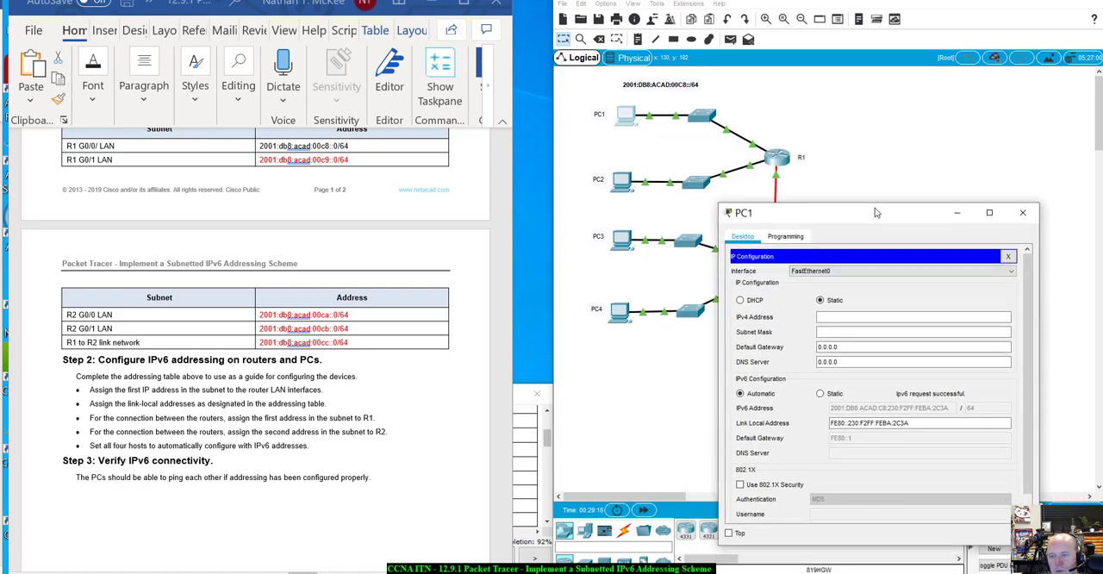
click(1023, 212)
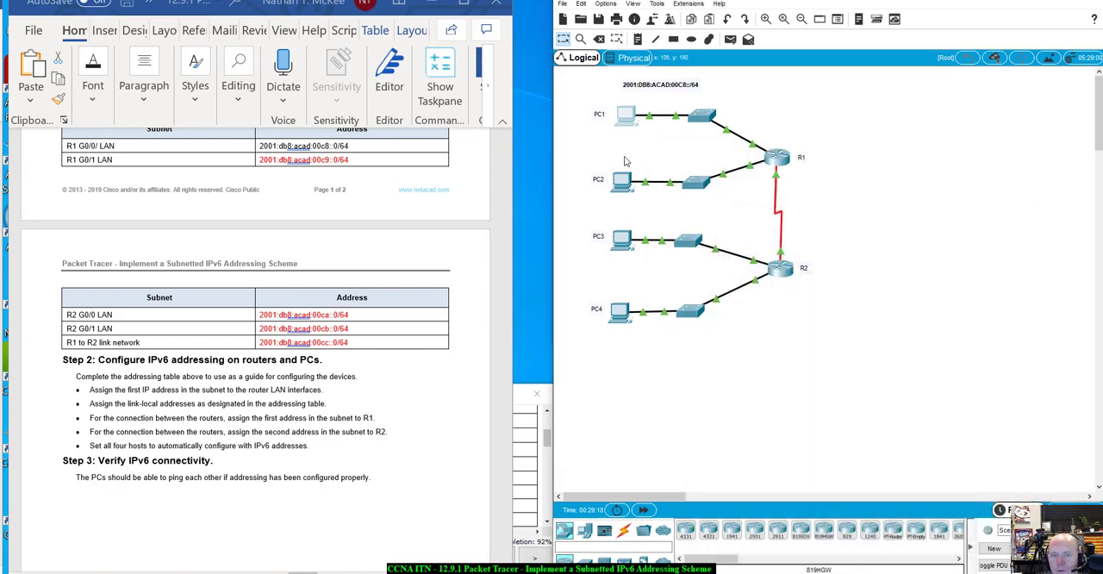
- Set PC2's IPv6 configuration to Automatic and close its window
click(627, 180)
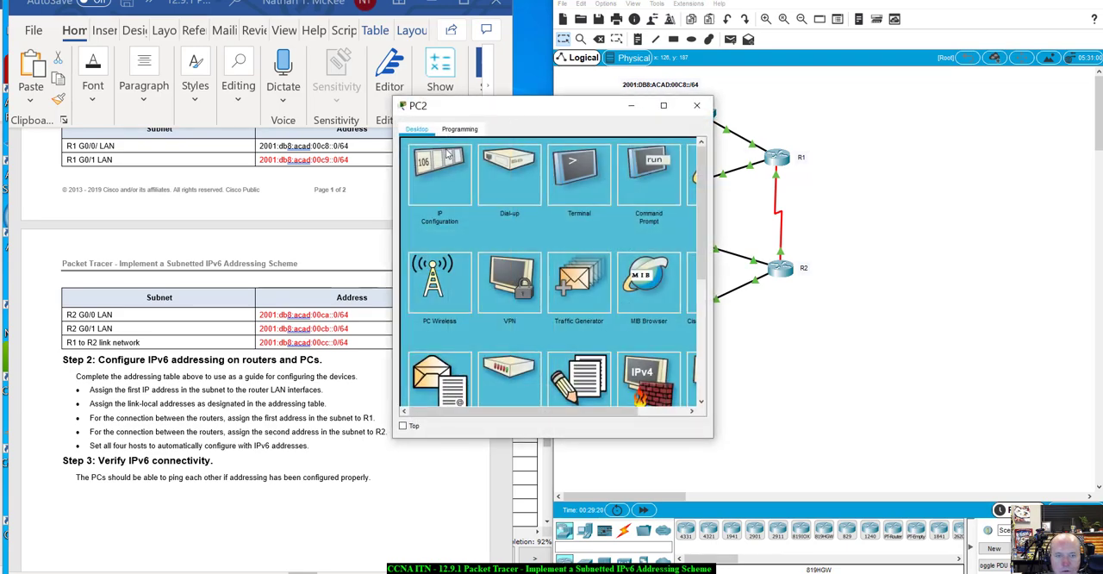
click(447, 158)
click(415, 286)
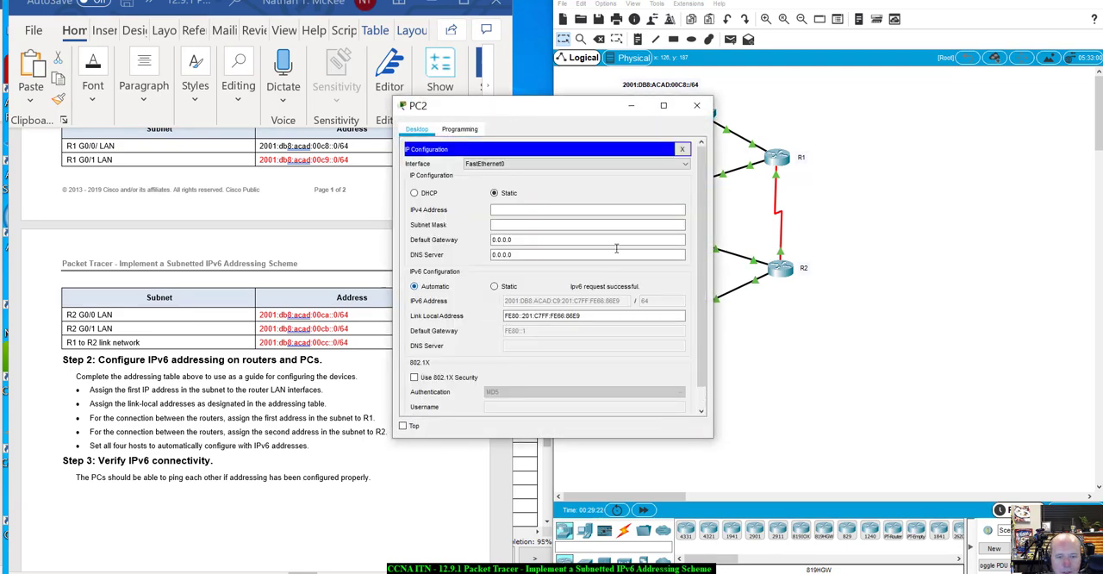
click(696, 105)
- Set PC3's IPv6 configuration to Automatic and close its window
click(614, 247)
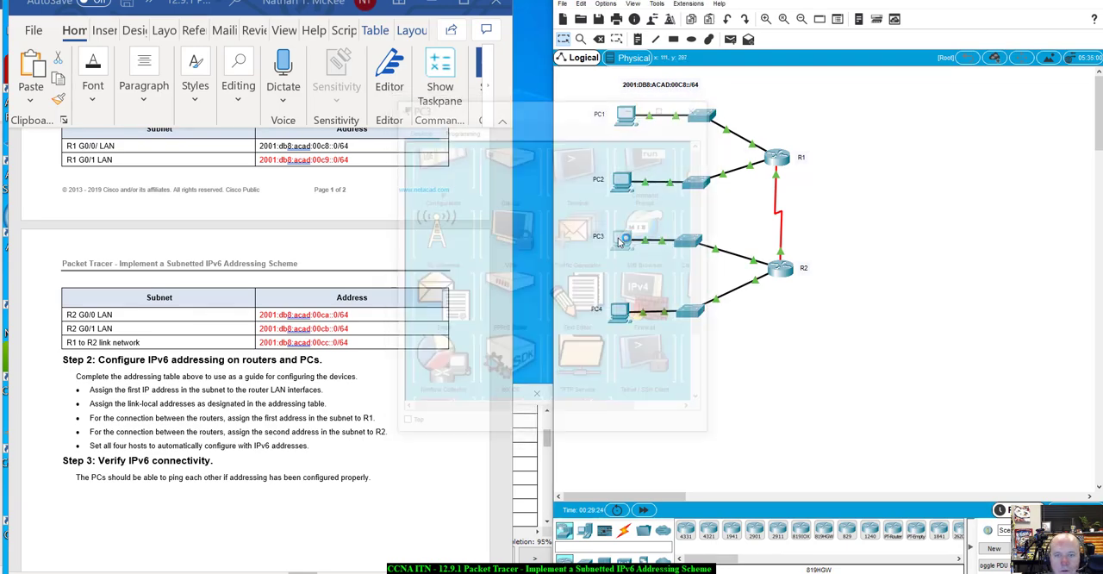
click(441, 172)
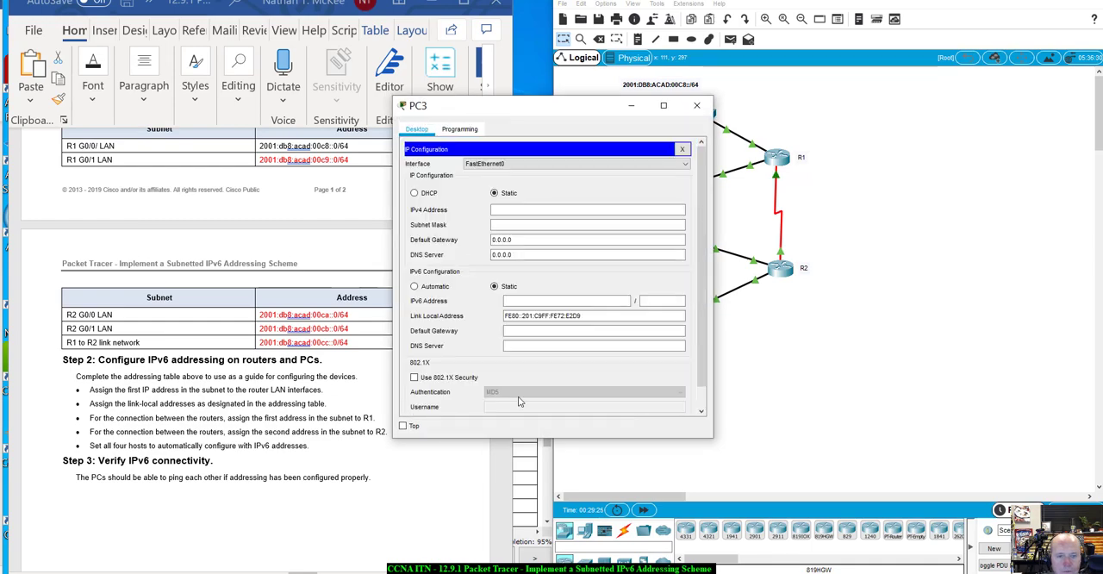
click(423, 288)
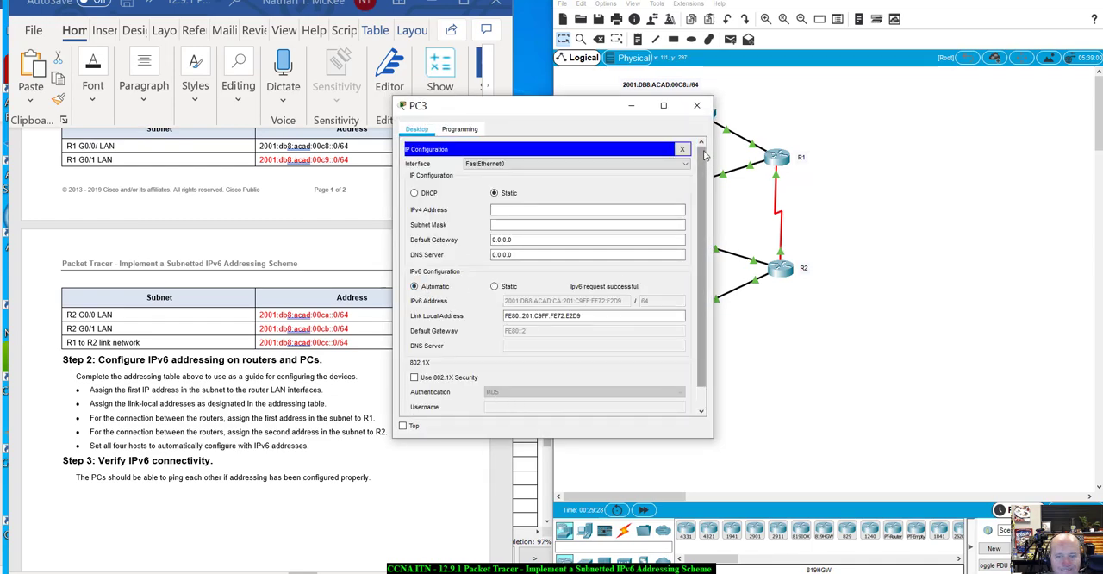
click(696, 105)
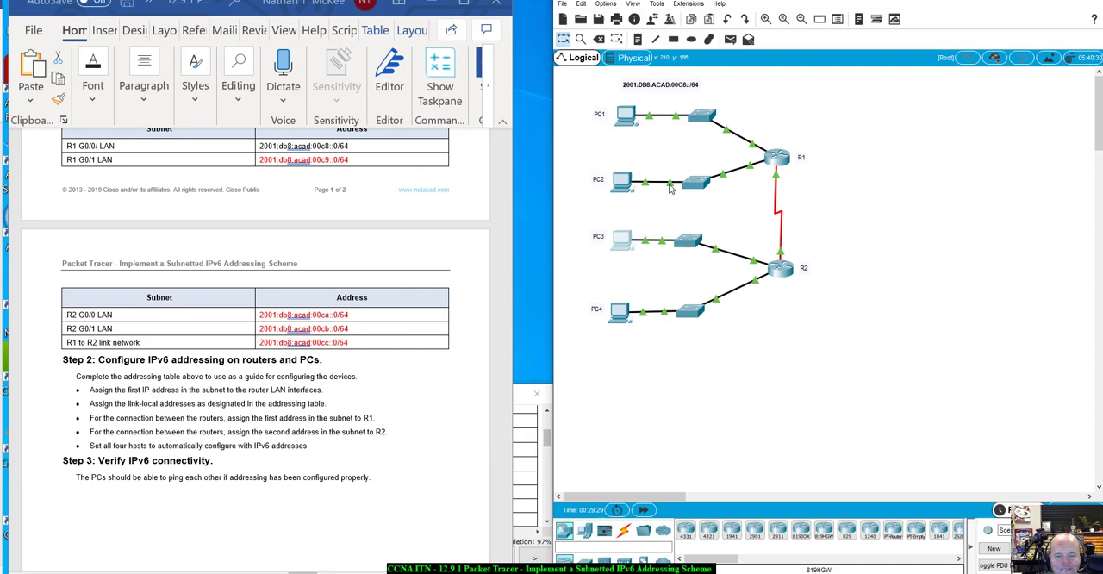
- Set PC4's IPv6 configuration to Automatic and close its window
click(620, 312)
click(435, 171)
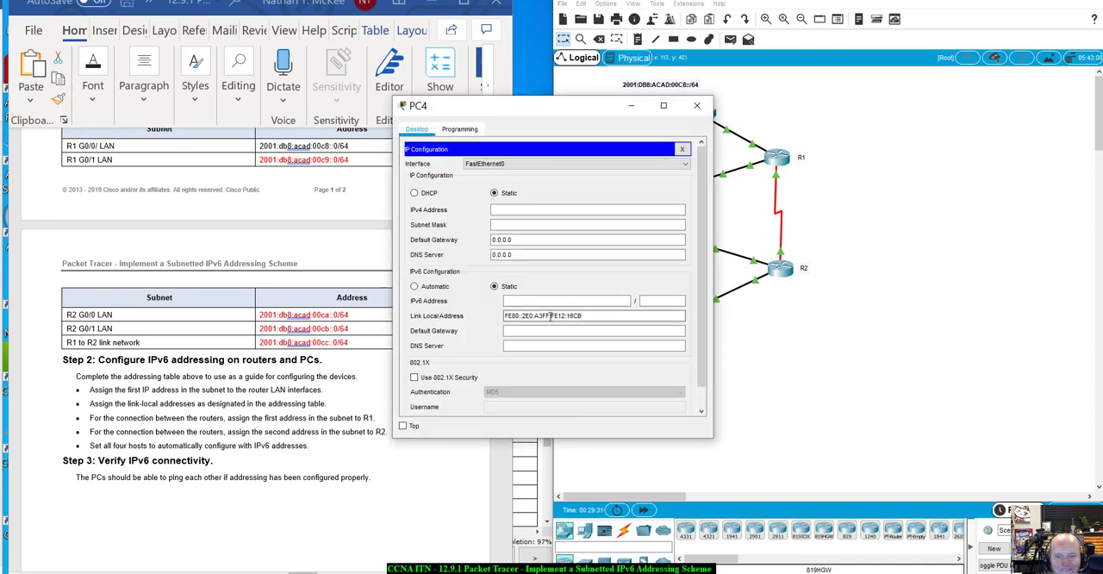
click(431, 286)
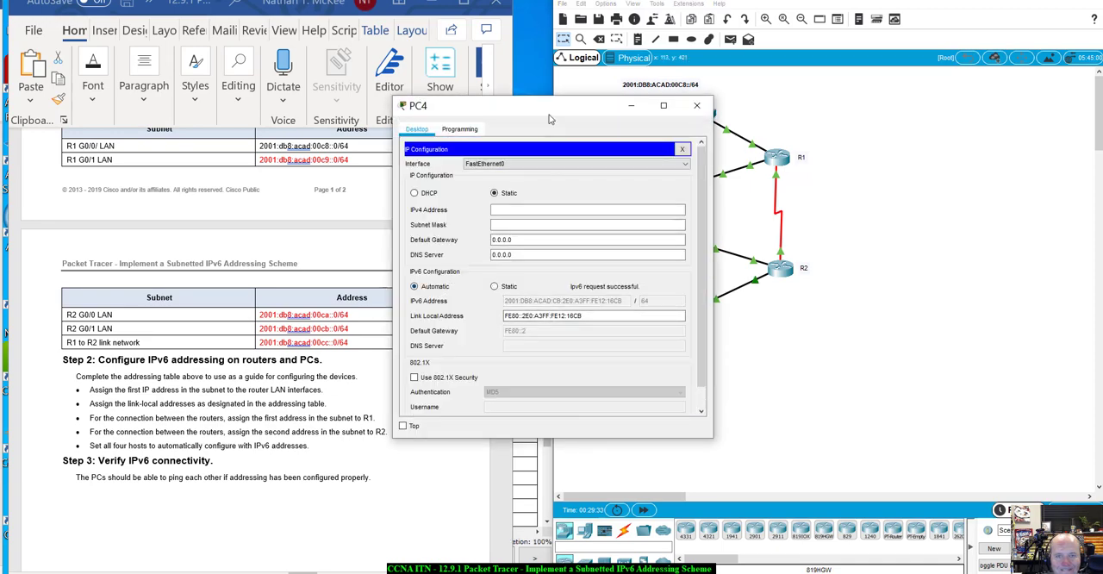
drag(552, 113, 844, 187)
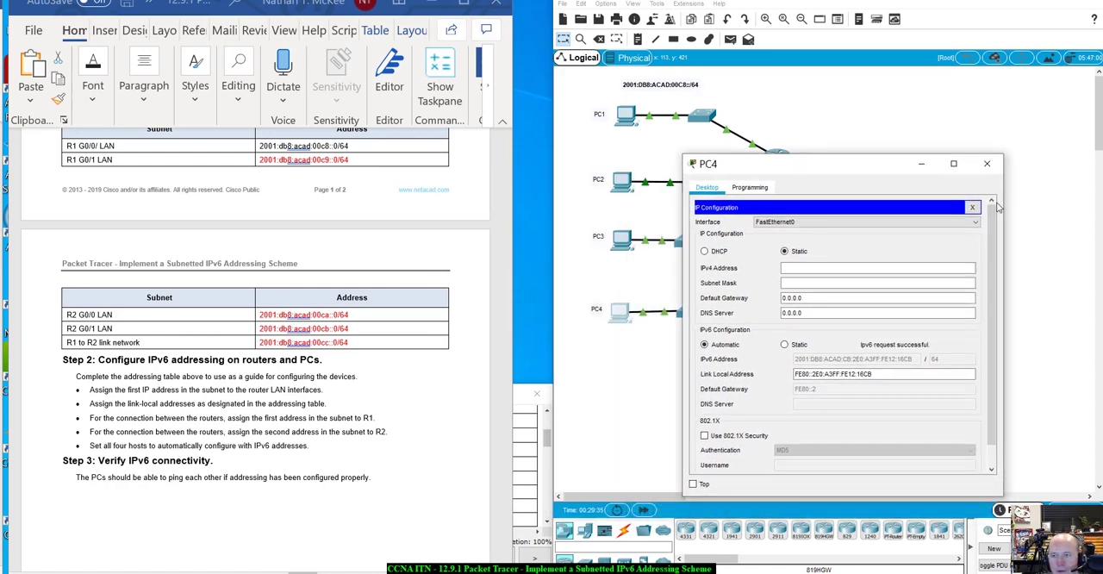
click(990, 180)
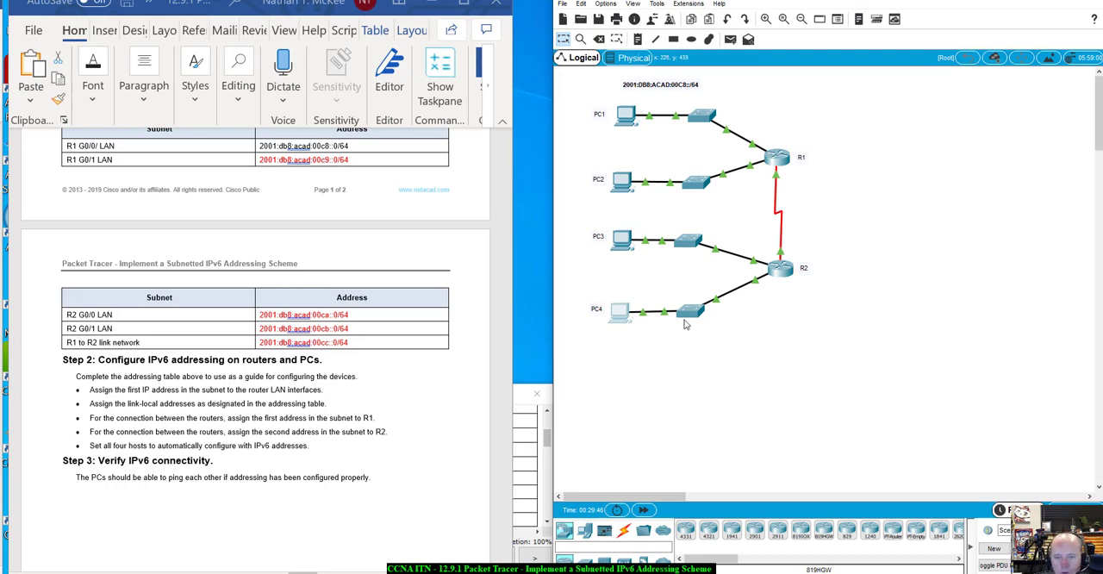
- Reopen PC4's IP configuration and examine its IPv6 address, link-local address and default gateway
click(619, 310)
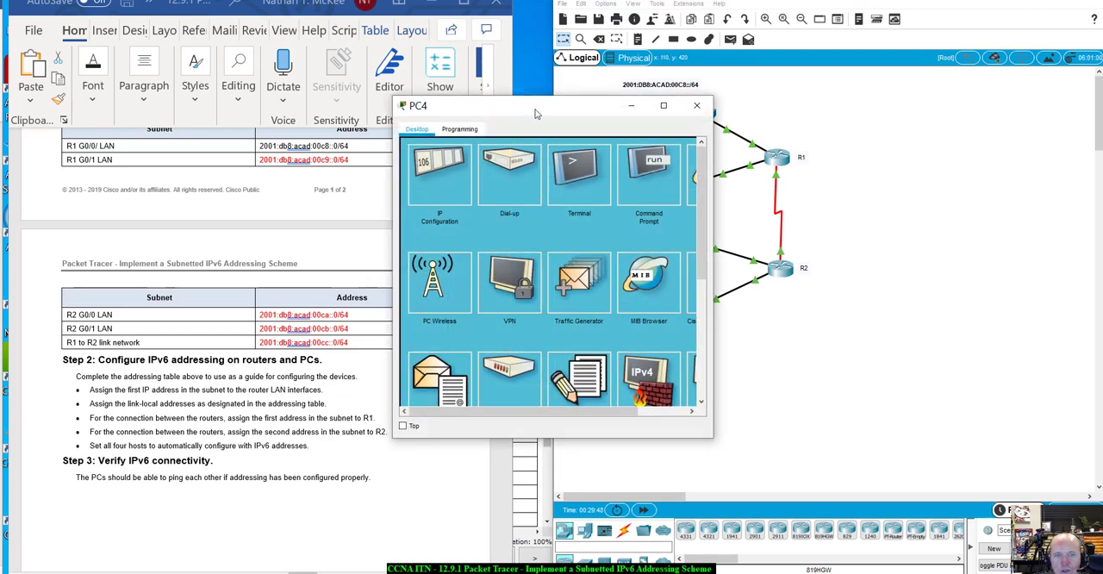
drag(535, 114, 773, 178)
click(679, 240)
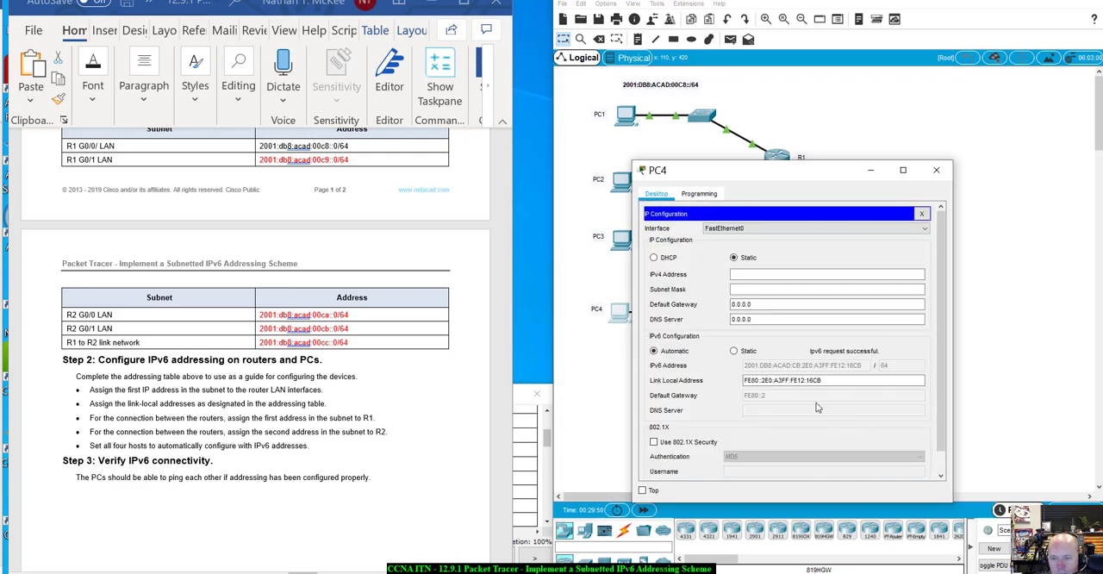
click(750, 380)
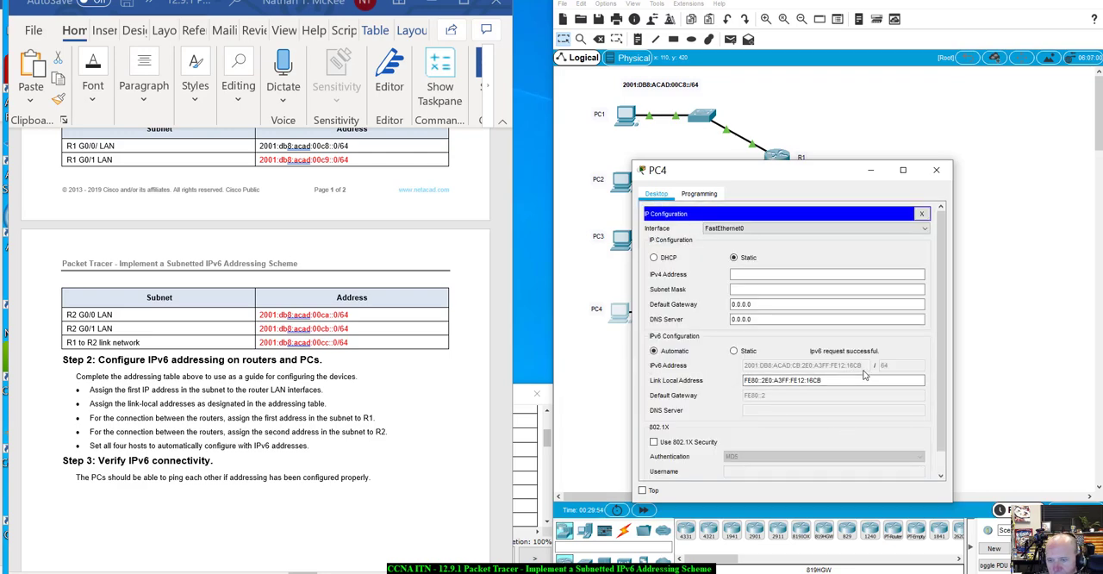
click(823, 379)
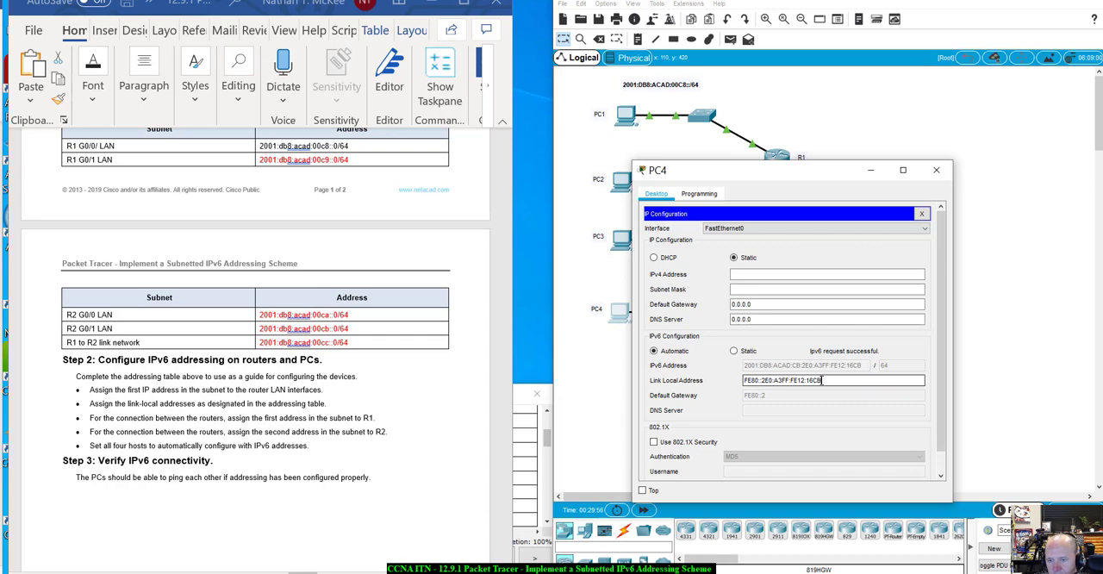
drag(823, 379, 792, 385)
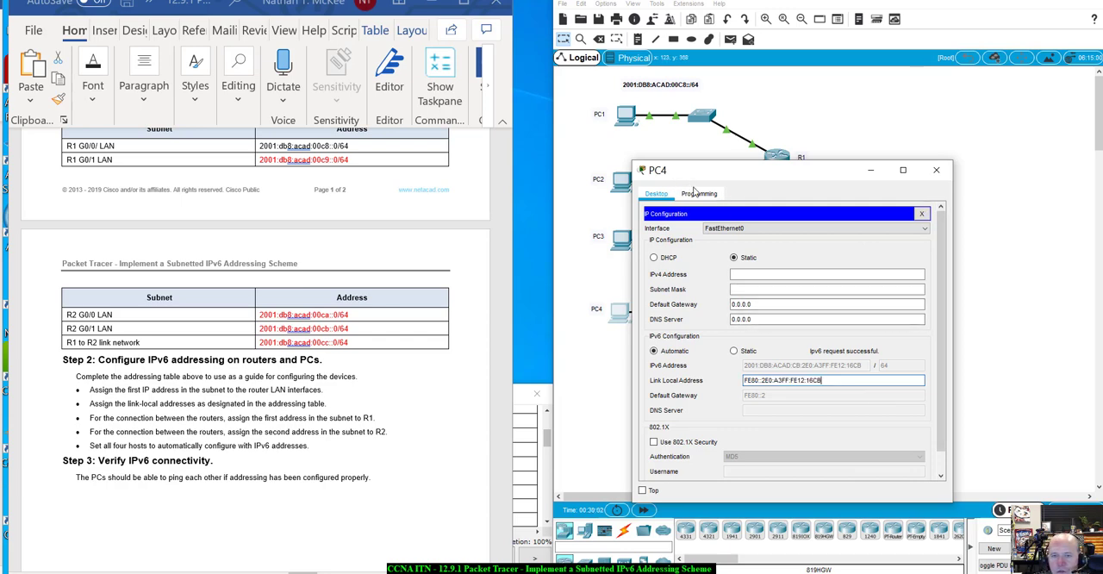
click(766, 193)
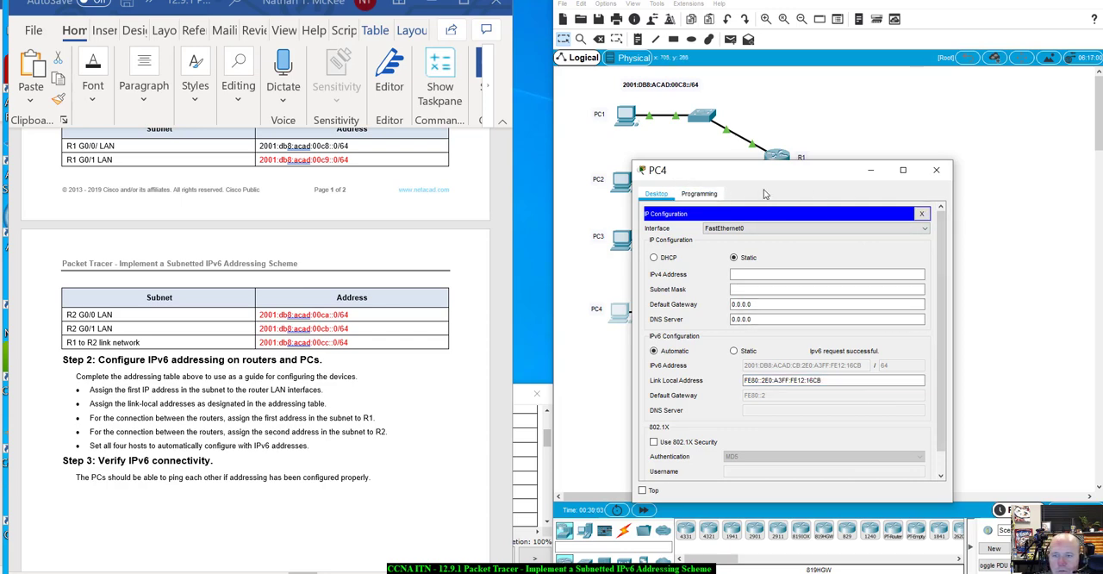
scroll(920, 450, down, 1)
scroll(894, 337, up, 1)
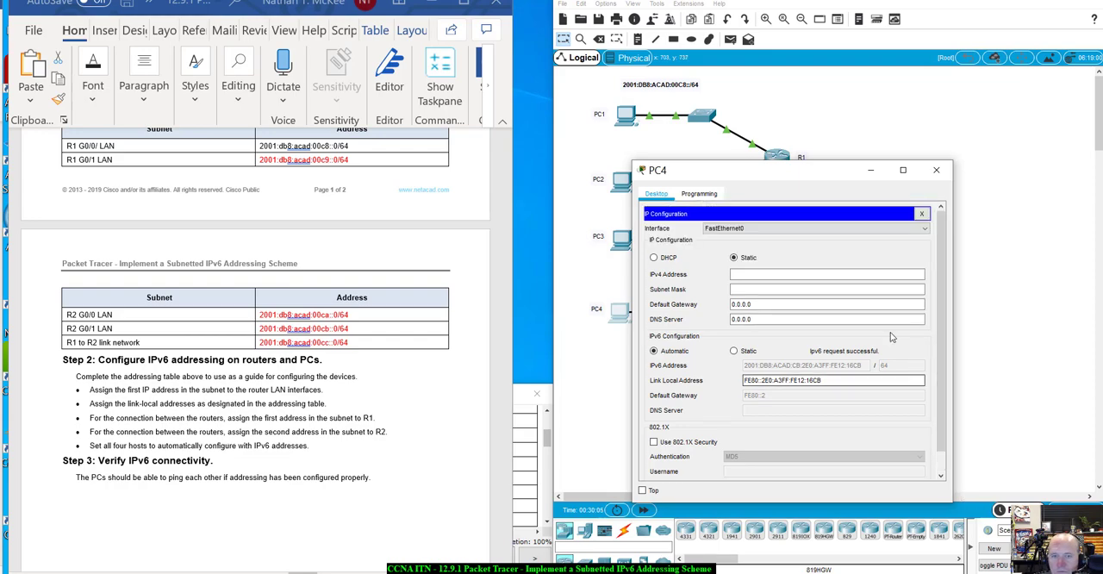
drag(809, 173, 831, 154)
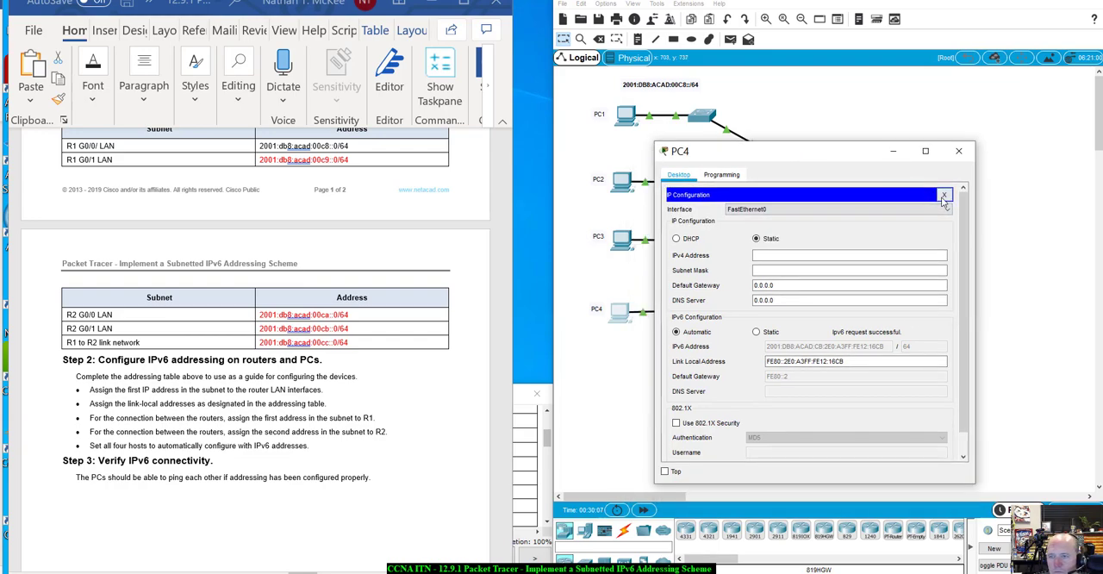
- Run ipconfig /all in PC4's command prompt and examine the FastEthernet0 physical address
click(941, 197)
click(883, 229)
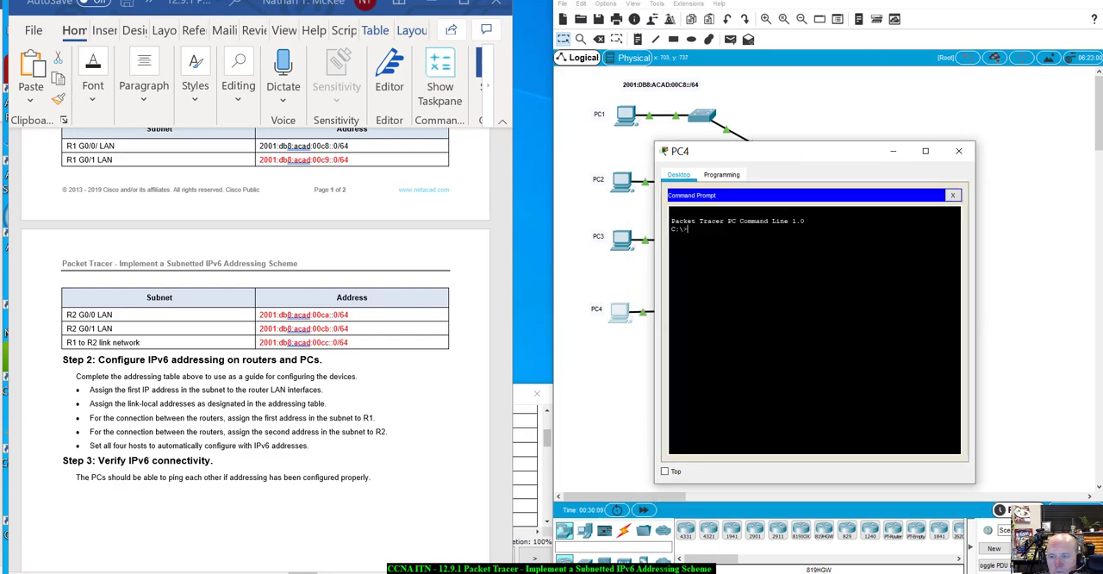
text(ip)
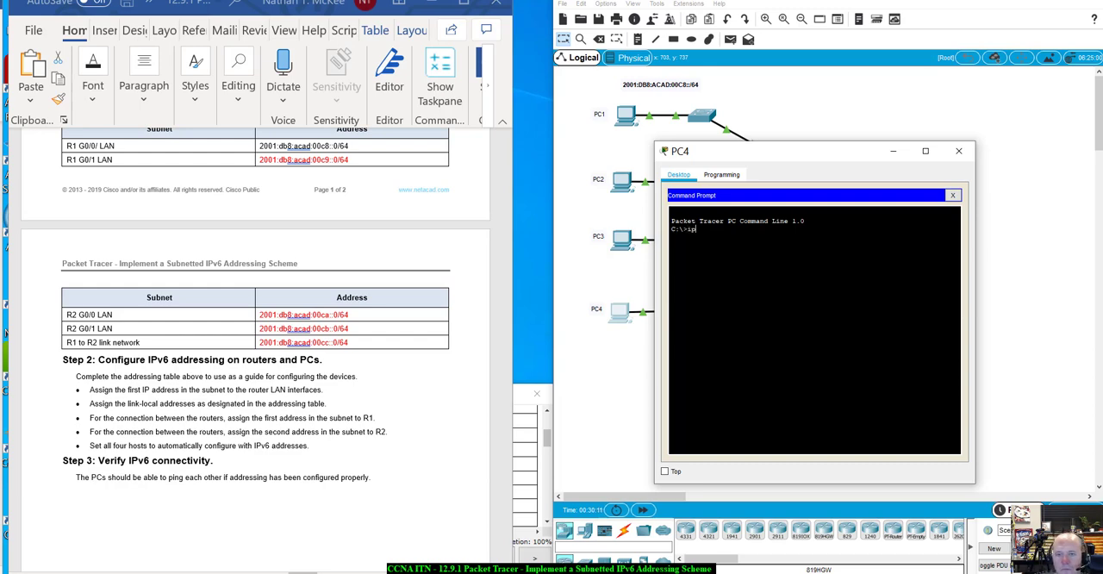
text(config /)
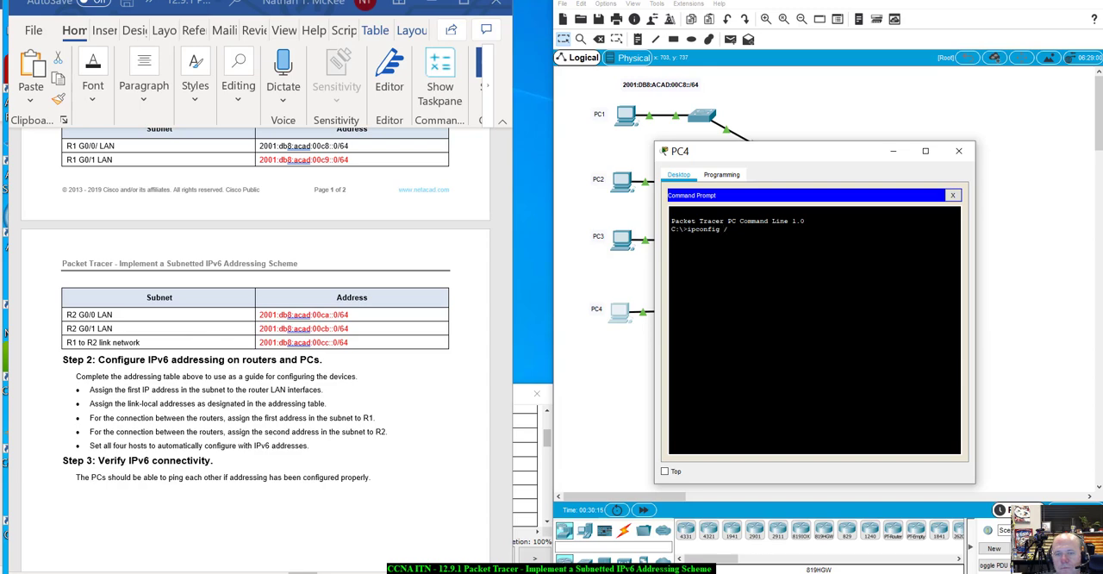
text(all)
key(Return)
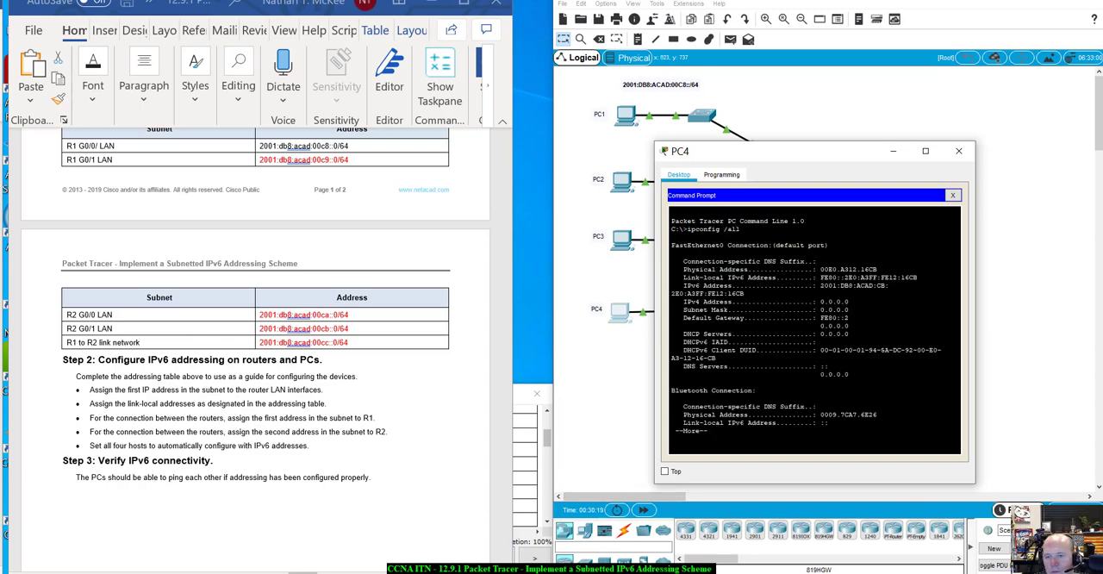
drag(874, 269, 860, 270)
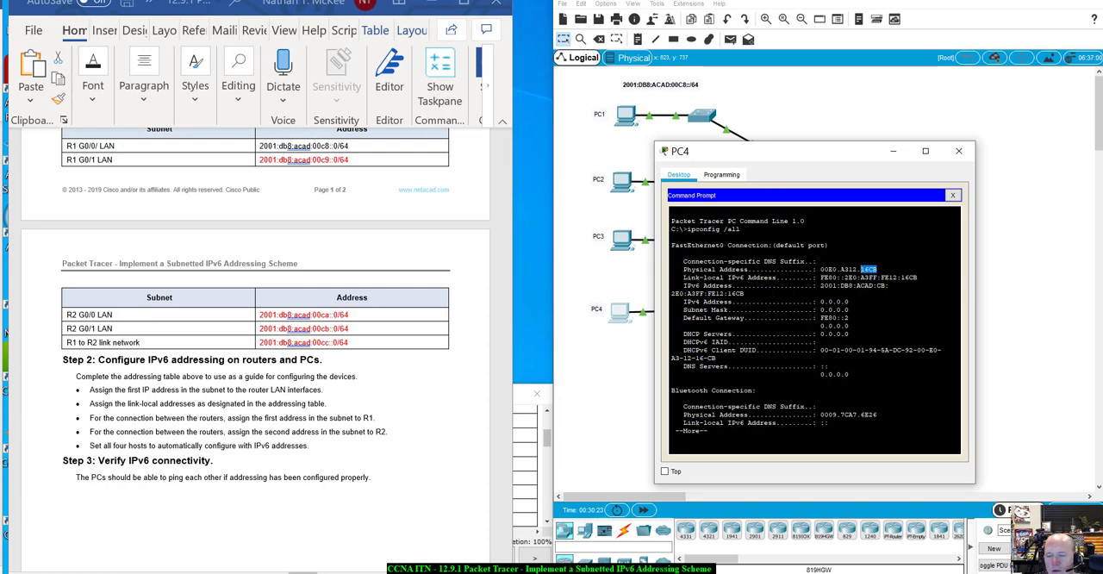
- Check the EUI-64 portions of the link-local address in PC4's IP configuration against its physical address, and close PC4's window
click(949, 196)
click(699, 209)
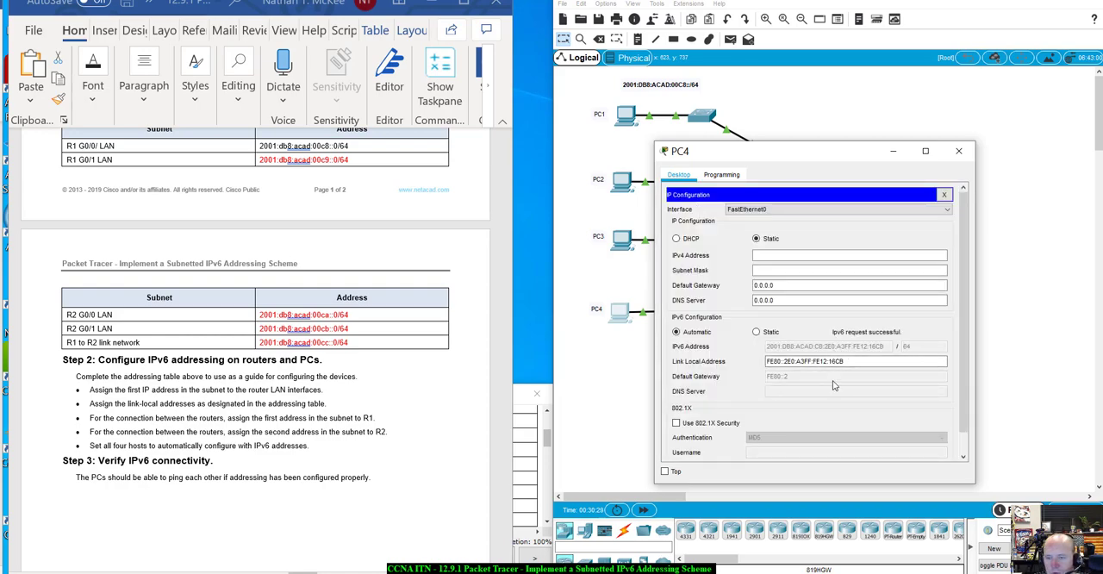
click(795, 361)
drag(796, 362, 804, 361)
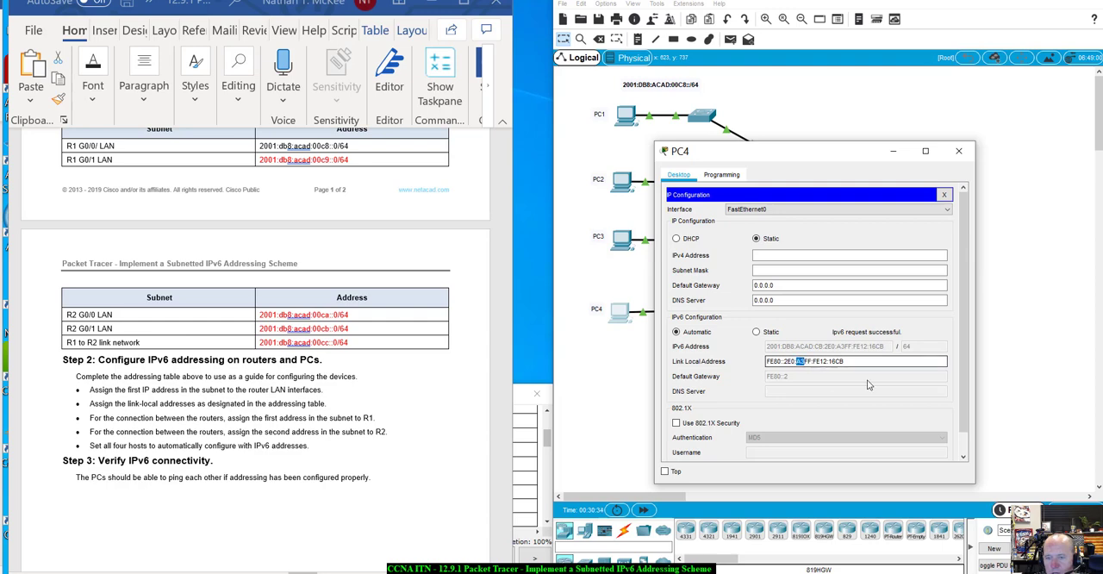
drag(821, 361, 862, 363)
click(863, 363)
click(943, 197)
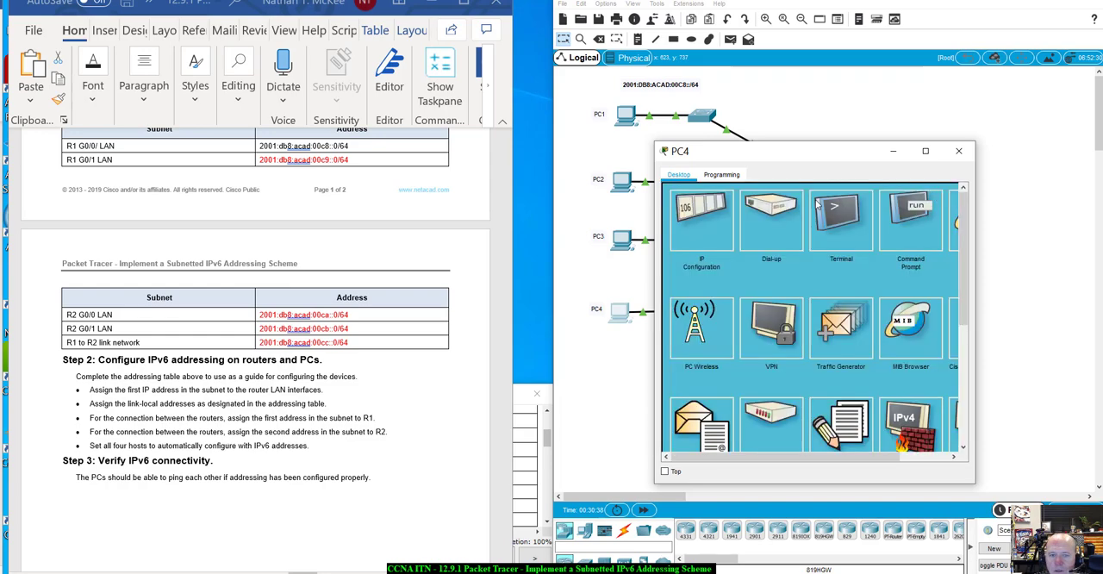
click(959, 151)
- Open PC1's IP configuration, examine its IPv6 link-local address, and close the configuration
click(629, 113)
drag(573, 102, 891, 194)
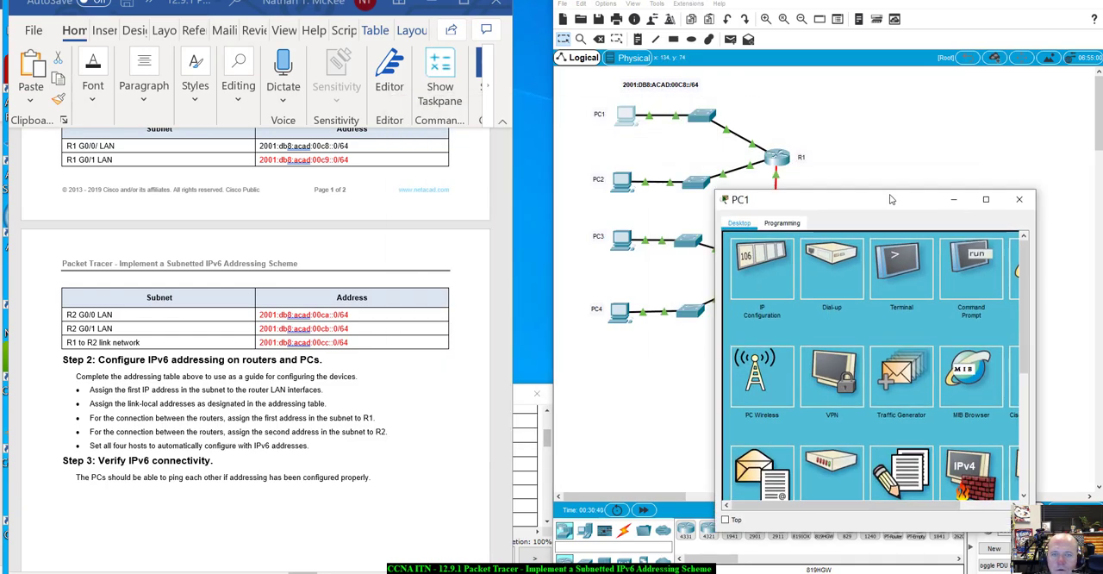
click(760, 259)
click(859, 410)
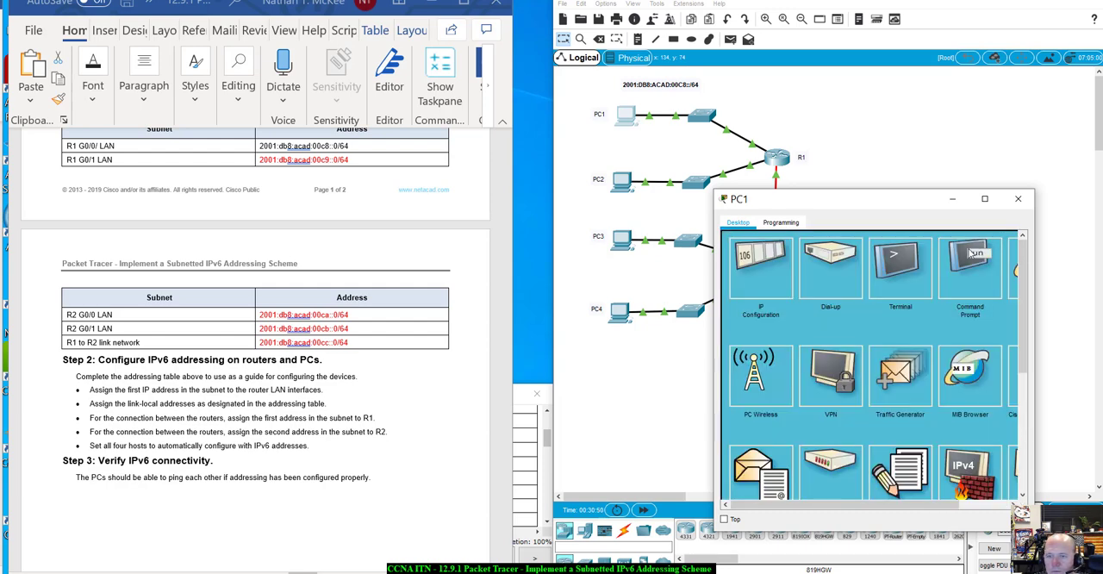
click(1003, 243)
- Run ipconfig /all in PC1's command prompt and examine the middle group of the FastEthernet0 physical address
click(963, 288)
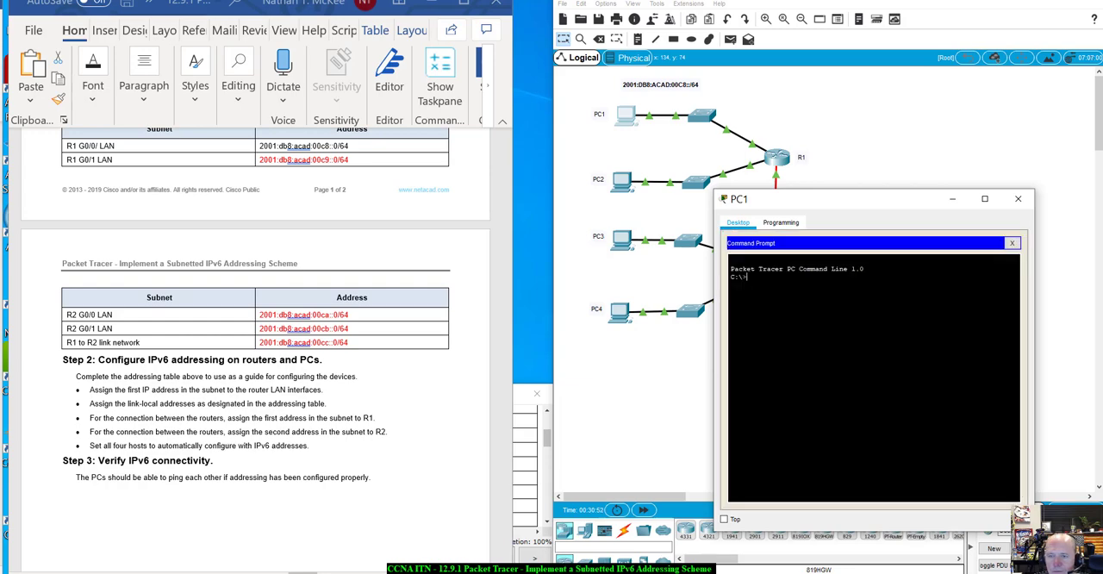
text(ipconfig )
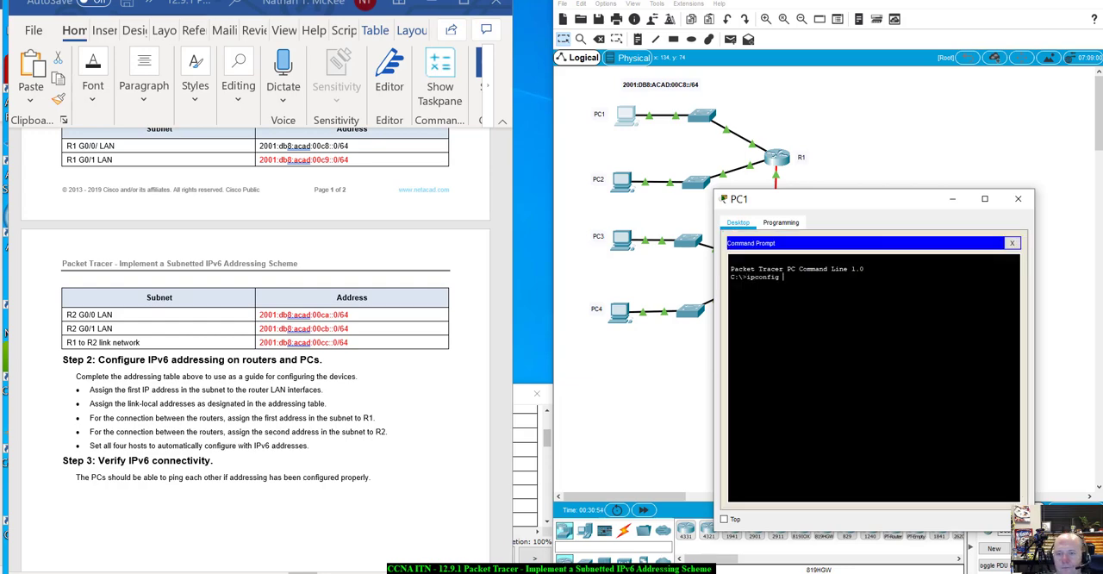
text(/all)
key(Return)
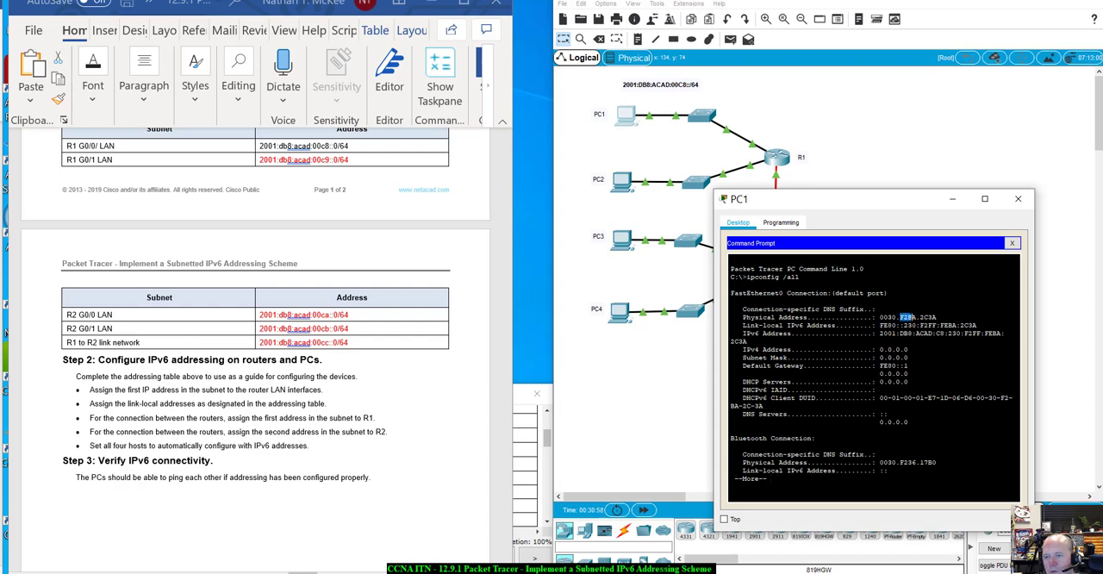
drag(912, 317, 921, 317)
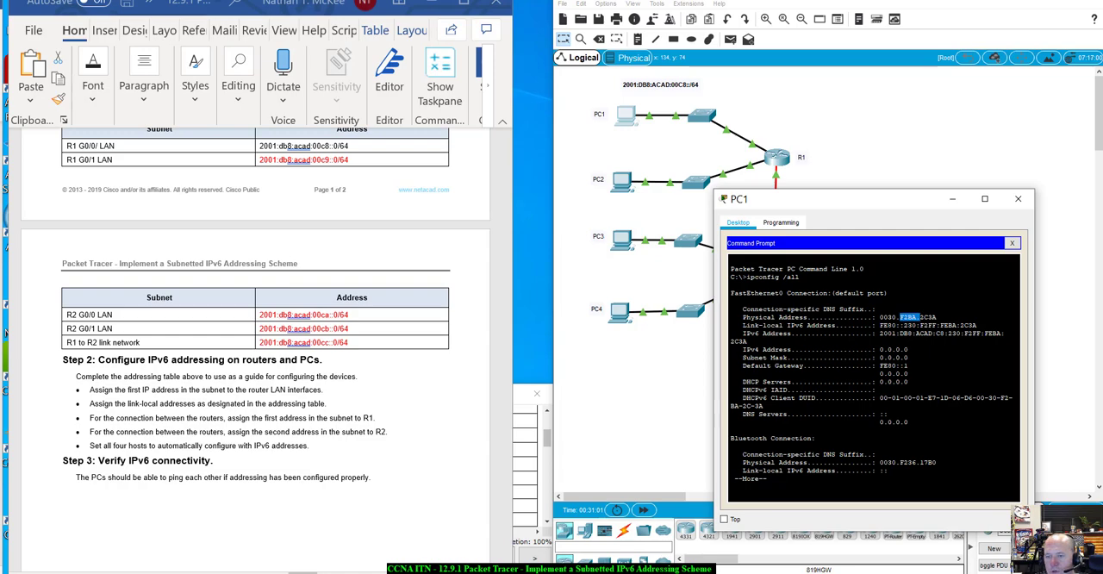
- Compare the link-local address in PC1's IP configuration with its physical address, and close PC1's window
click(1013, 243)
click(760, 265)
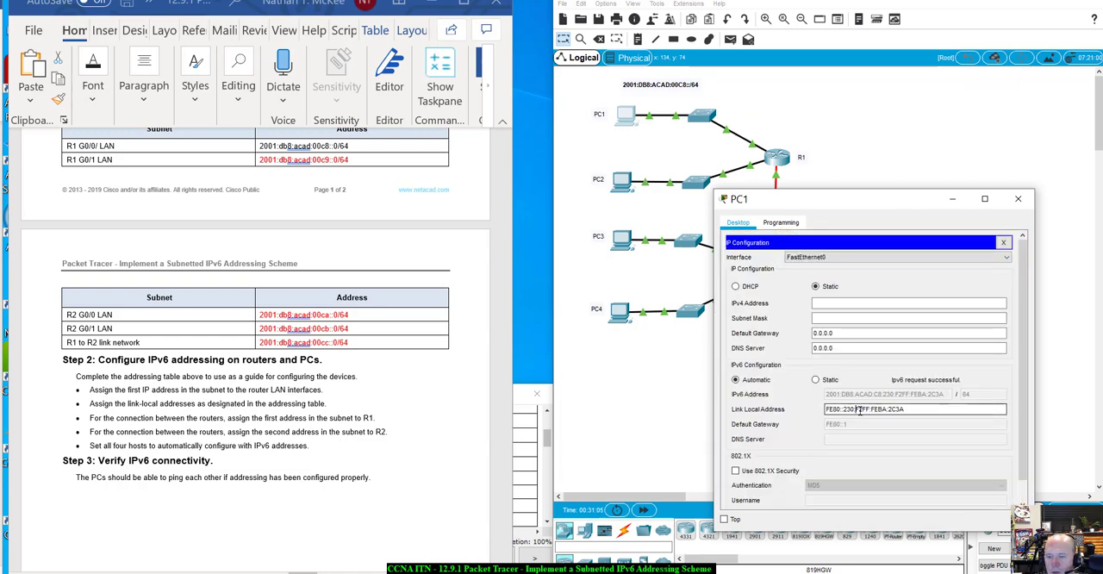
click(913, 412)
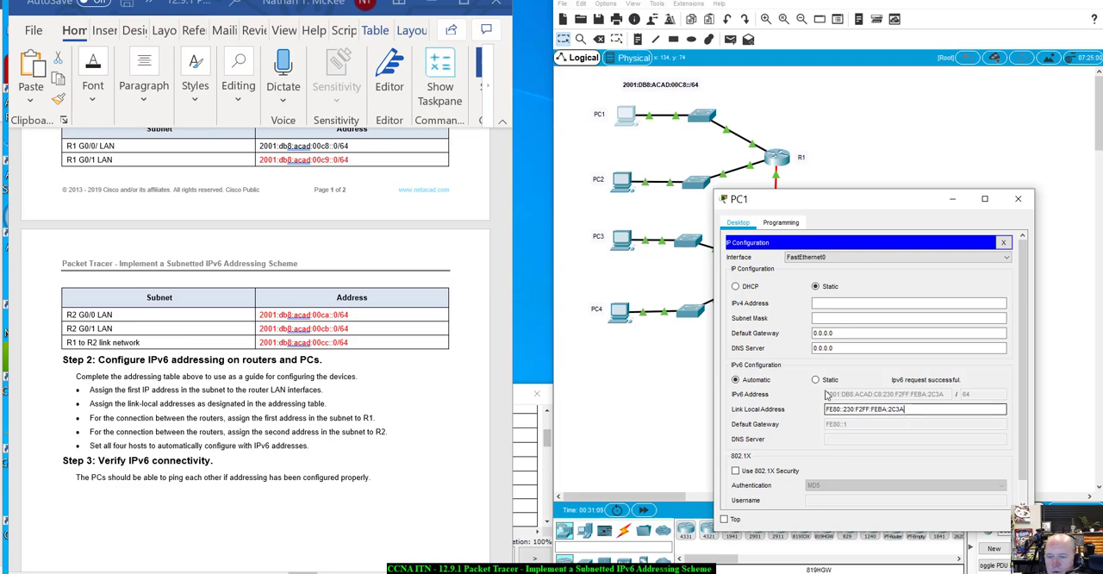
click(1003, 242)
drag(819, 207, 840, 161)
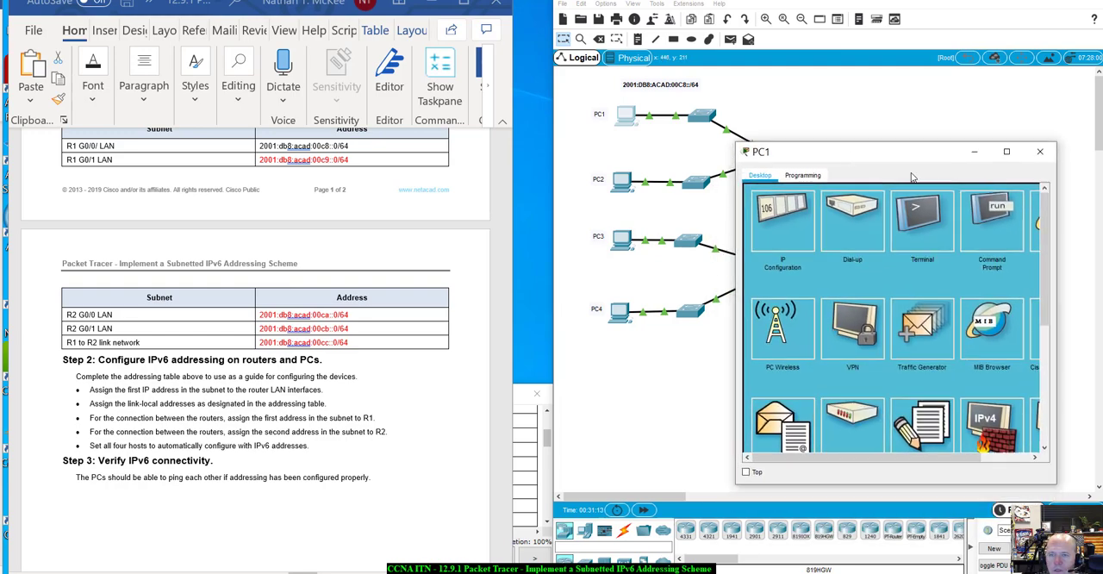
click(1039, 155)
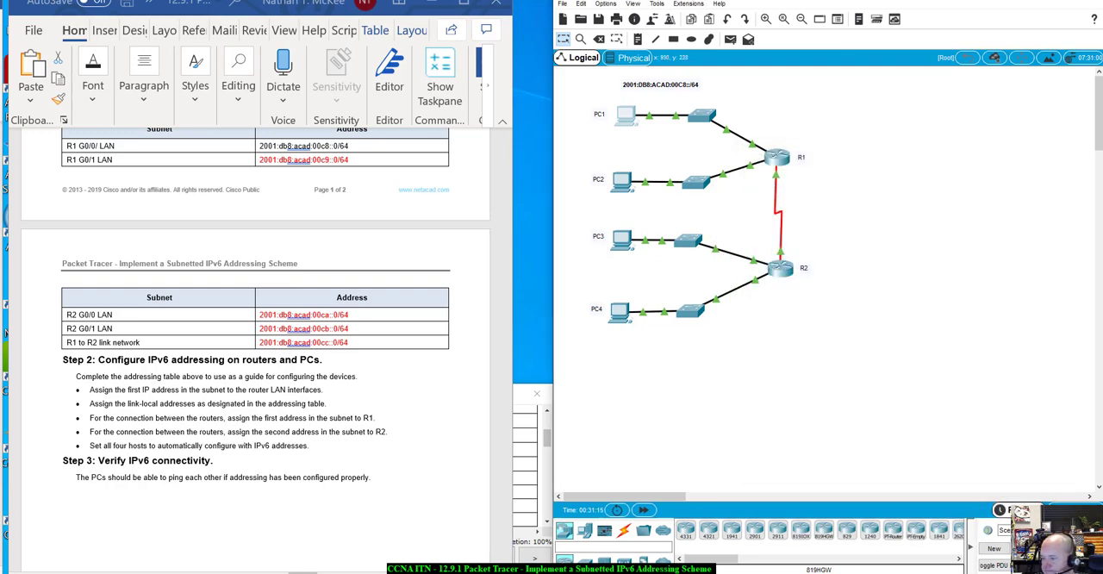